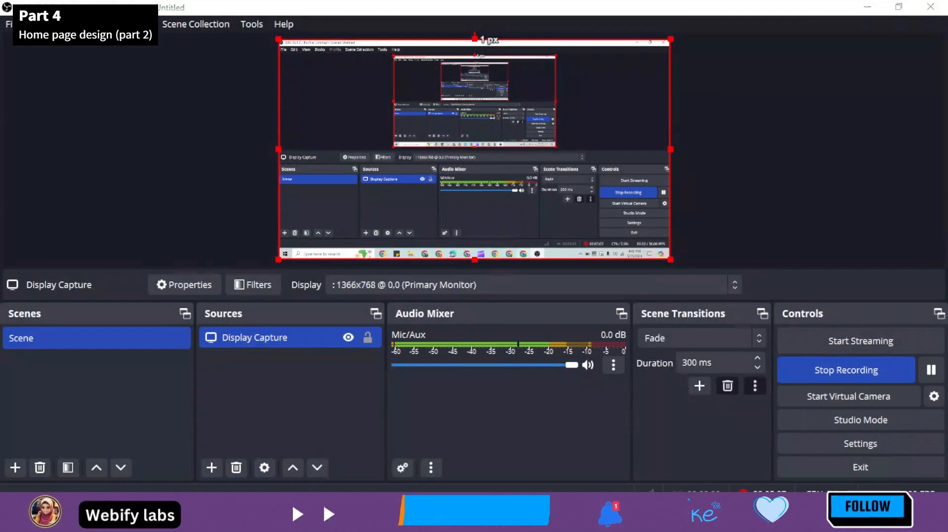
Step: Switch to the browser, review the Home page's New Arrivals section in the Elementor editor, and publish the page
{"action": "key", "text": "alt+Tab"}
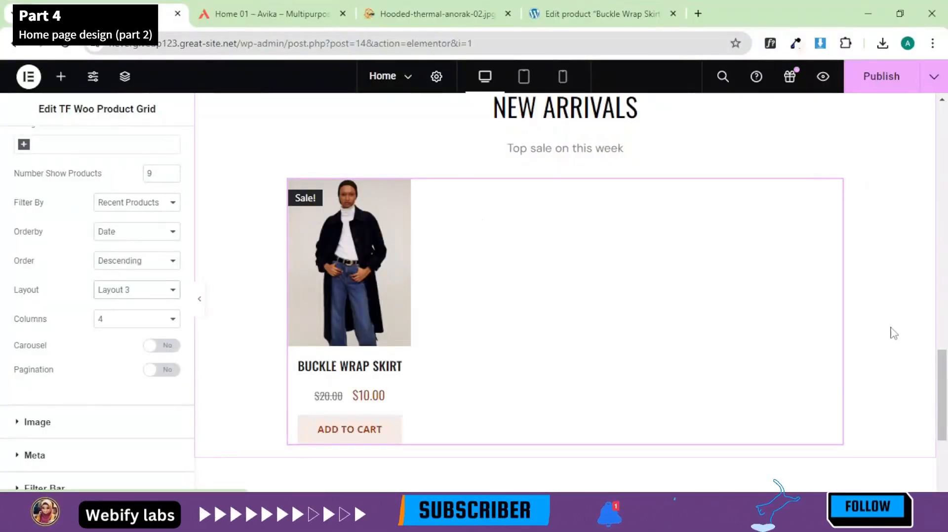
{"action": "left_click_drag", "start_coordinate": [945, 353], "coordinate": [940, 294]}
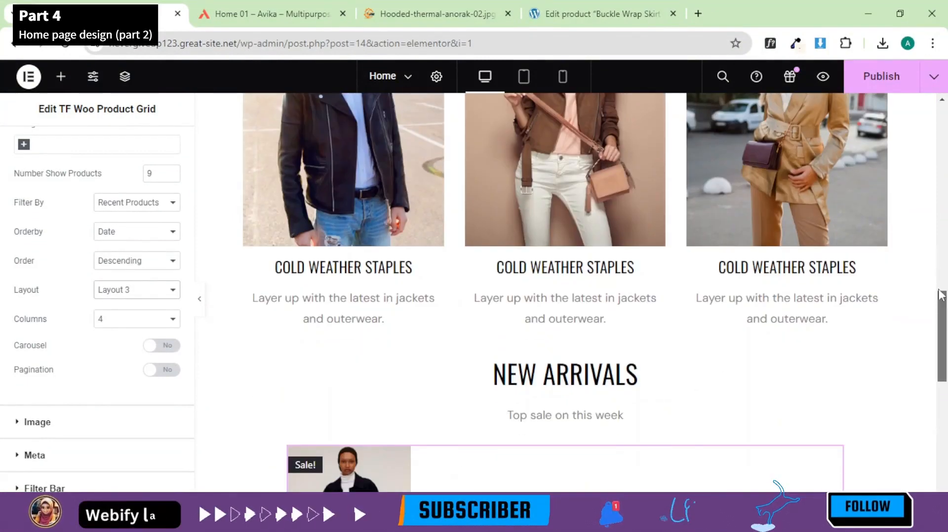
{"action": "left_click", "coordinate": [197, 7]}
{"action": "left_click", "coordinate": [163, 13]}
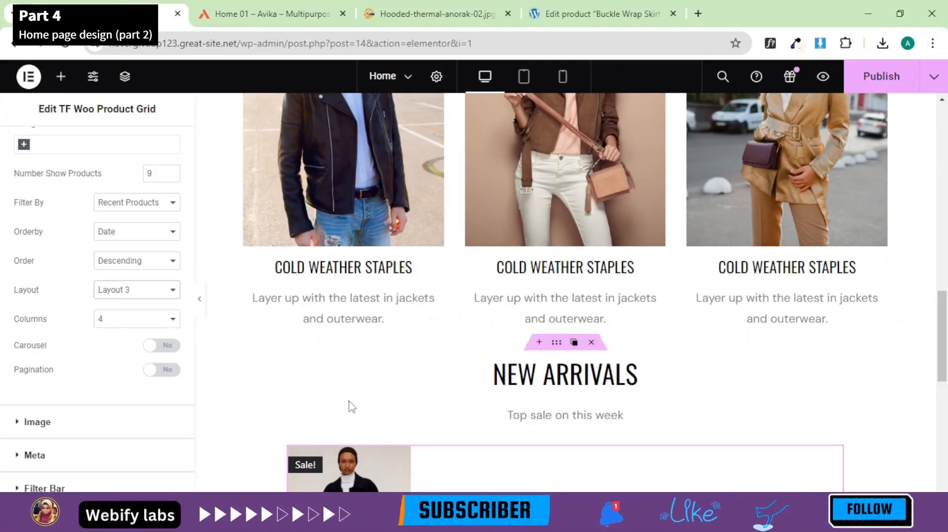
{"action": "left_click_drag", "start_coordinate": [945, 334], "coordinate": [946, 387]}
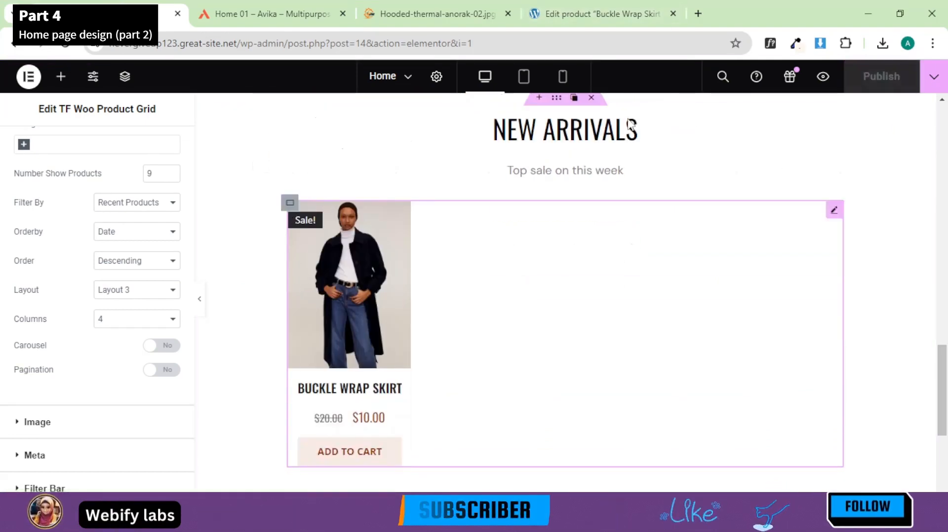
Step: Look at the product row on the Avika demo page for comparison and return to the Elementor editor
{"action": "left_click", "coordinate": [597, 13]}
{"action": "left_click", "coordinate": [385, 6]}
{"action": "left_click", "coordinate": [252, 6]}
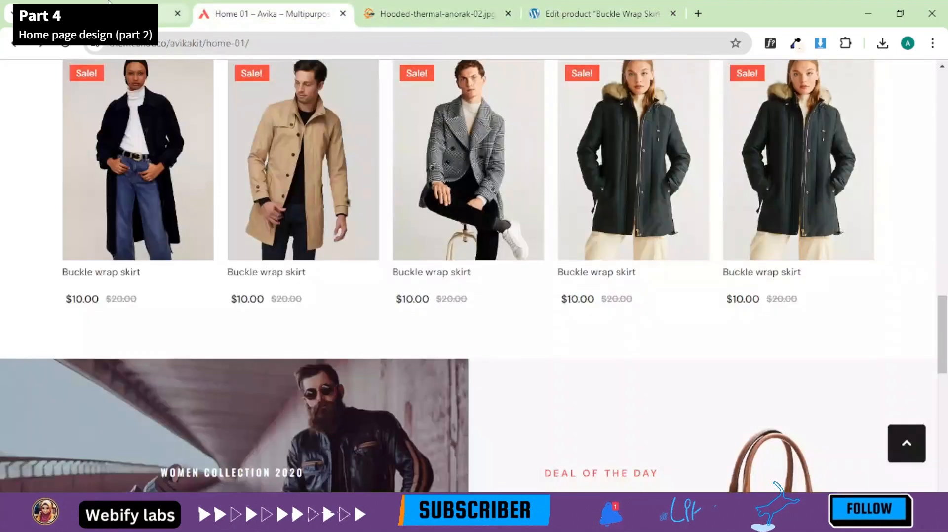
{"action": "left_click", "coordinate": [107, 4]}
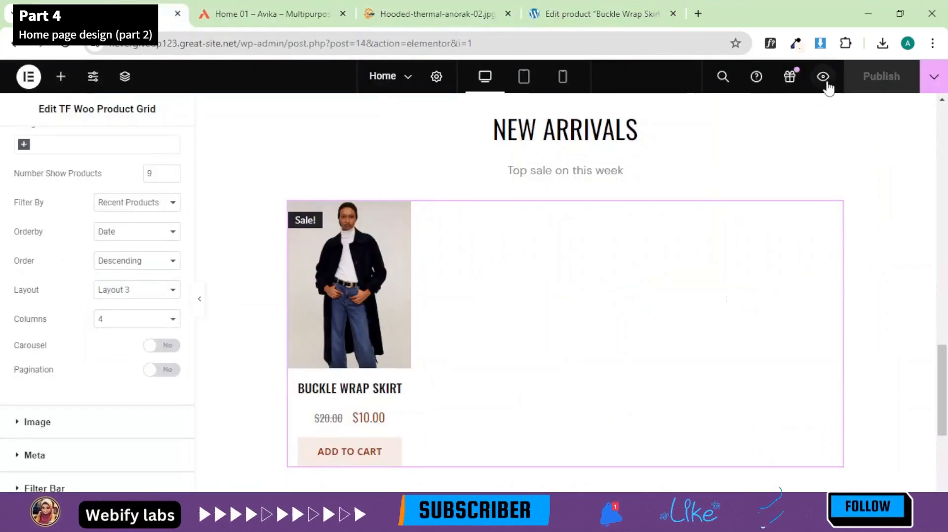
Step: Preview the Home page and examine how its New Arrivals product grid is displayed
{"action": "left_click", "coordinate": [822, 77]}
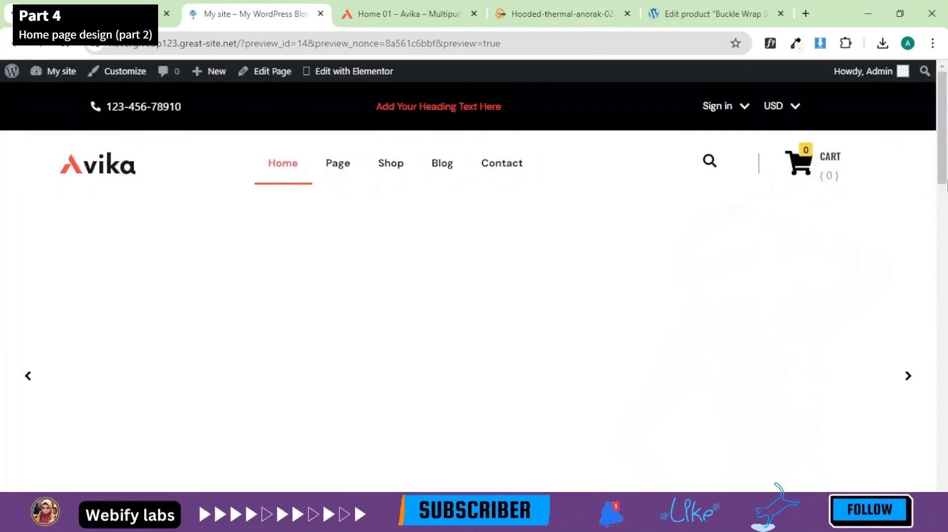
{"action": "left_click_drag", "start_coordinate": [942, 136], "coordinate": [947, 295]}
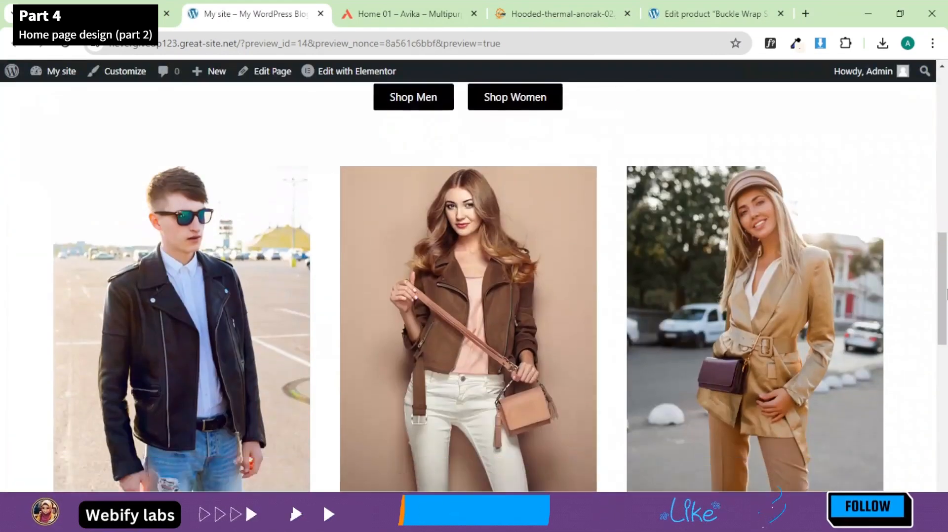
{"action": "scroll", "coordinate": [885, 433], "scroll_direction": "down", "scroll_amount": 10}
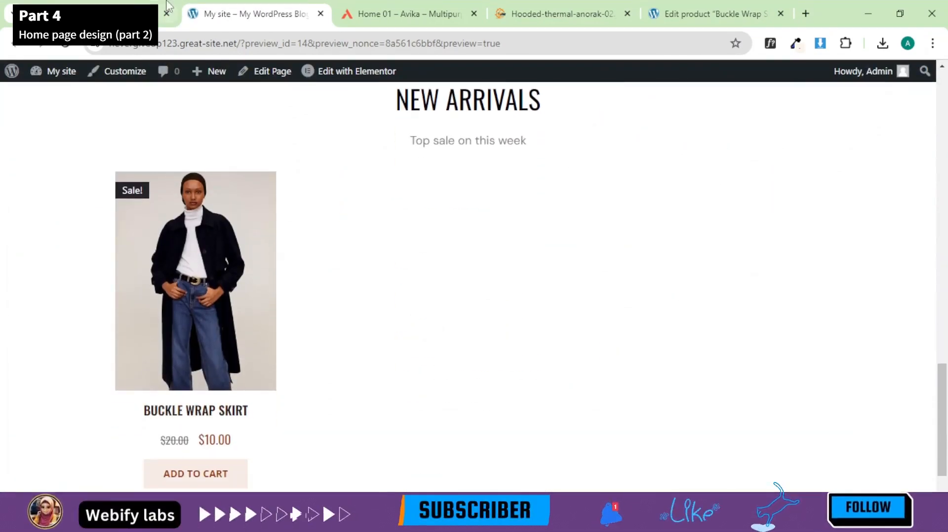
{"action": "left_click", "coordinate": [166, 6]}
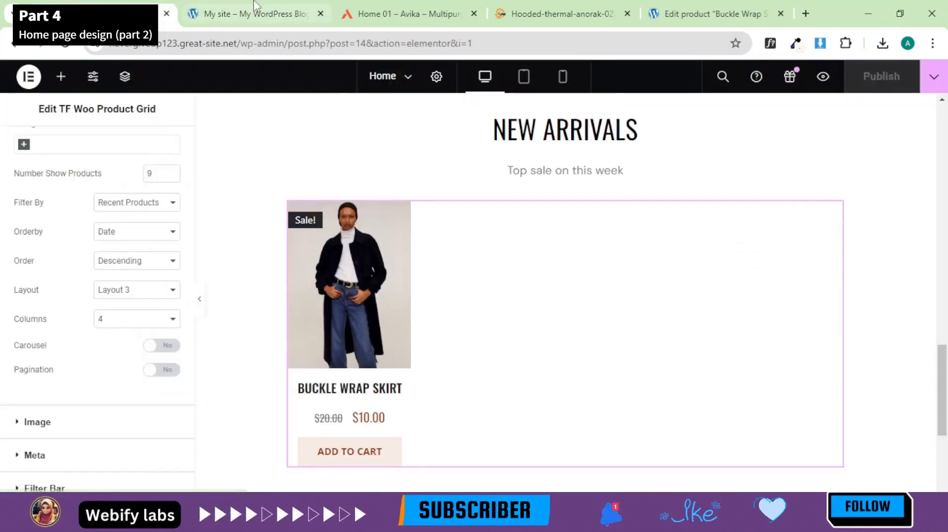
{"action": "key", "text": "ctrl+Tab"}
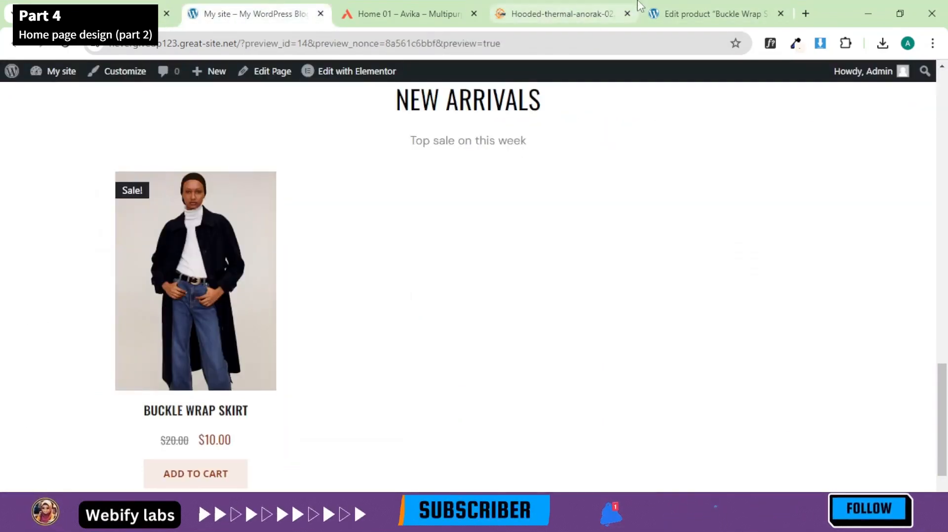
Step: Check the Buckle Wrap Skirt entries in the WooCommerce products list and reload the Home page's Elementor editor
{"action": "left_click", "coordinate": [677, 10]}
{"action": "left_click_drag", "start_coordinate": [943, 167], "coordinate": [935, 193]}
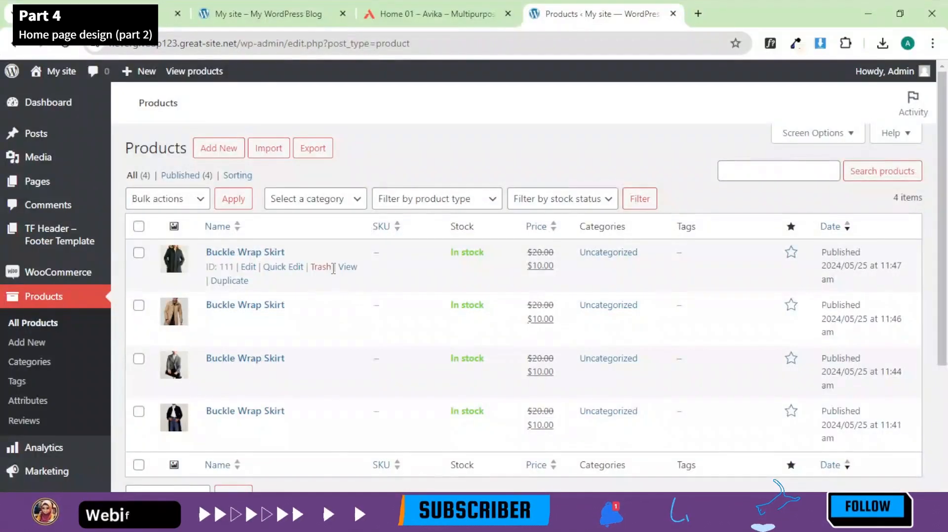
{"action": "left_click", "coordinate": [269, 7]}
{"action": "left_click", "coordinate": [128, 14]}
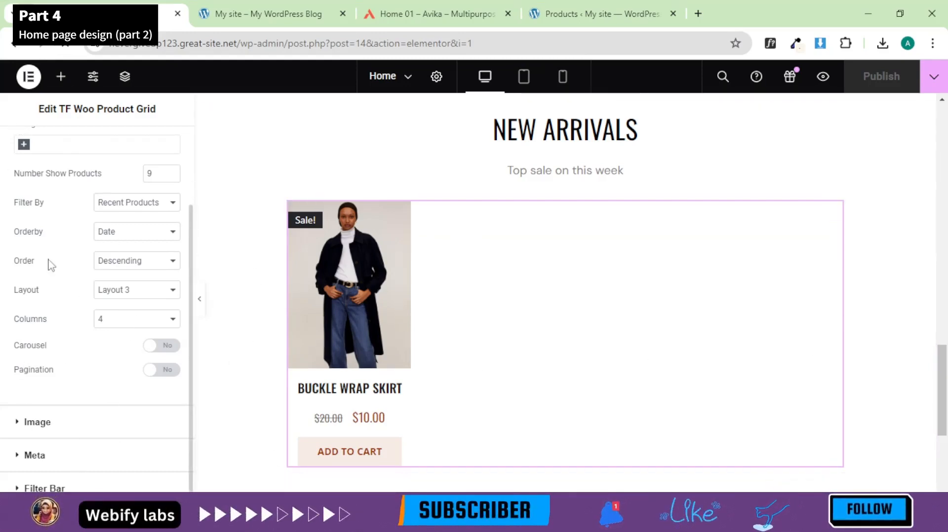
{"action": "key", "text": "F5"}
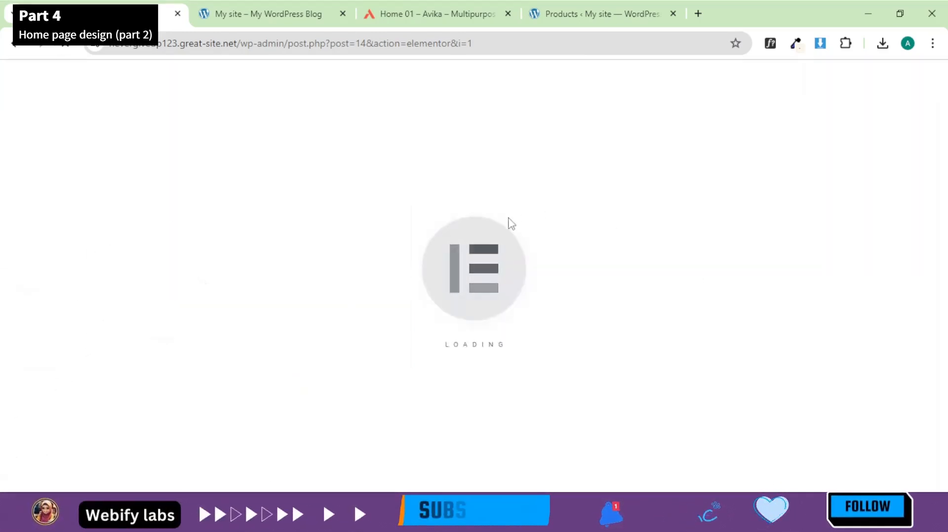
Step: Examine the Avika demo home page from the product row to the footer and compare it with the site preview
{"action": "left_click", "coordinate": [434, 14]}
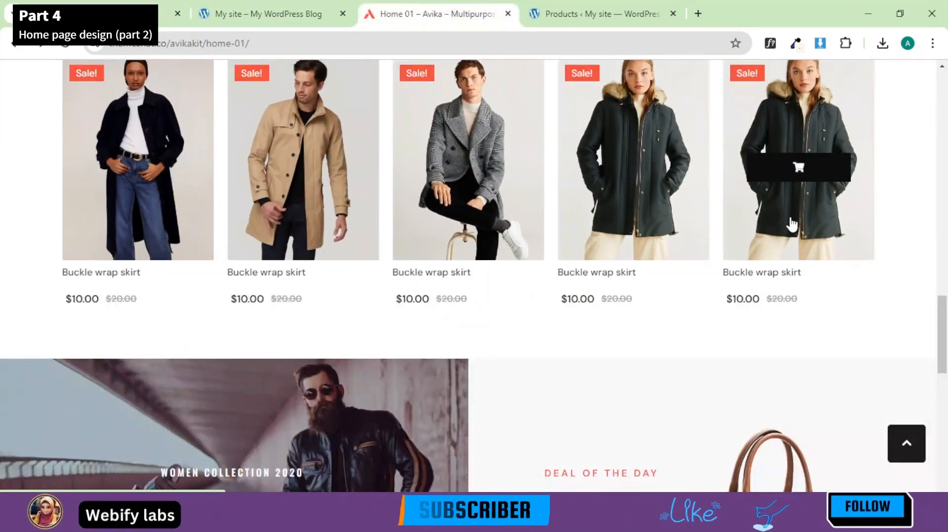
{"action": "mouse_move", "coordinate": [605, 167]}
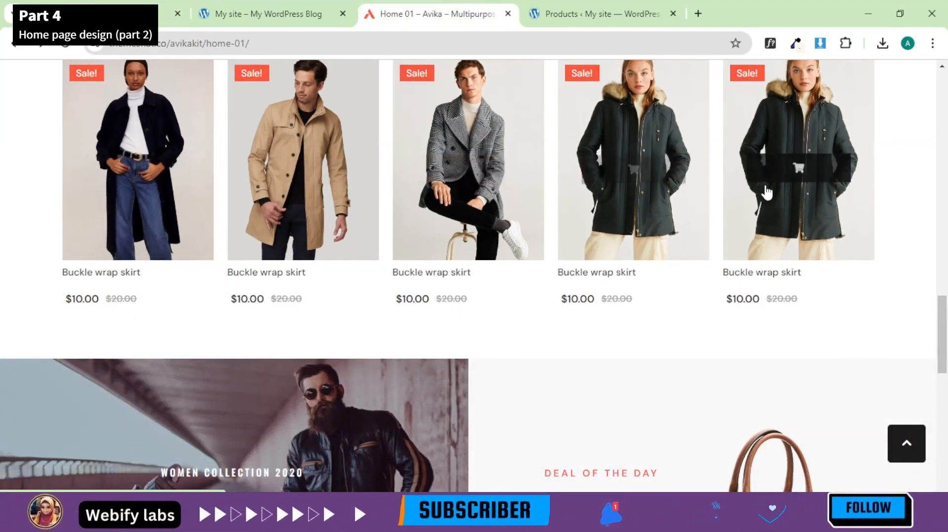
{"action": "left_click", "coordinate": [93, 2]}
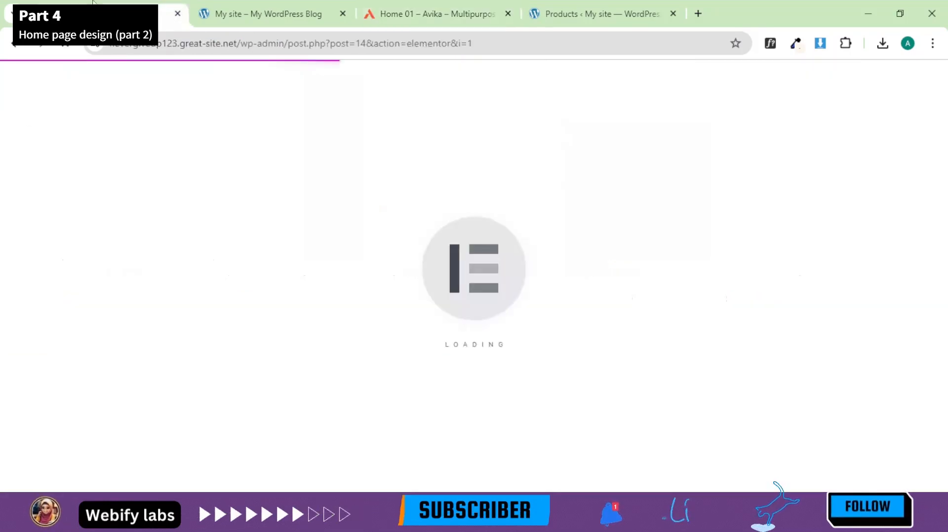
{"action": "left_click", "coordinate": [254, 3]}
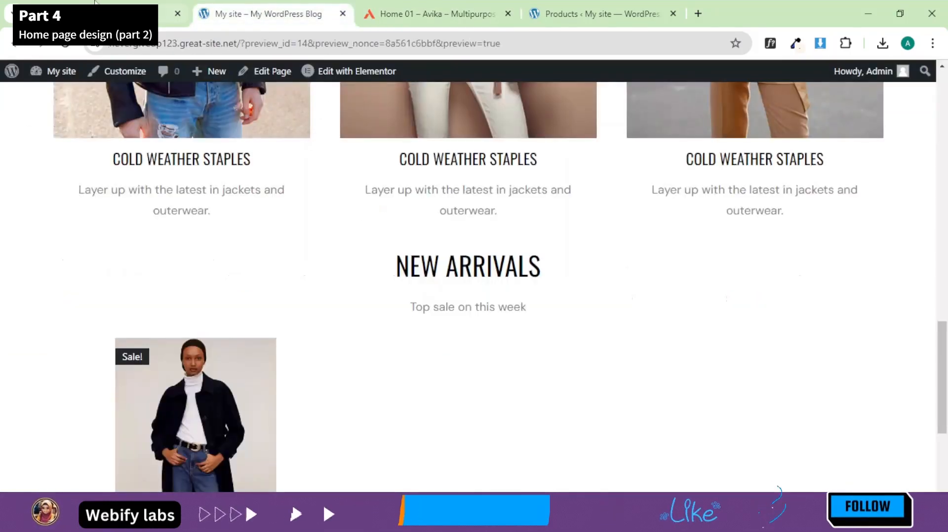
{"action": "left_click", "coordinate": [113, 3]}
{"action": "left_click", "coordinate": [267, 6]}
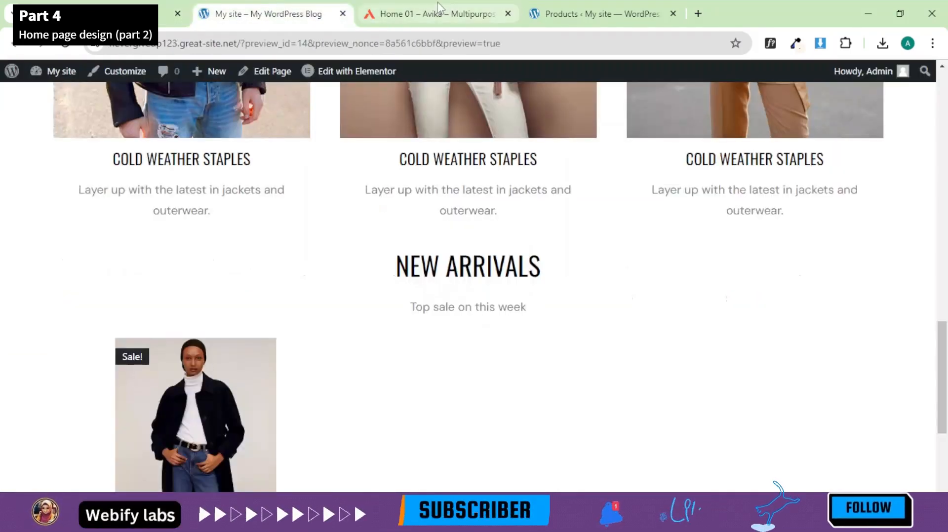
{"action": "left_click", "coordinate": [393, 5]}
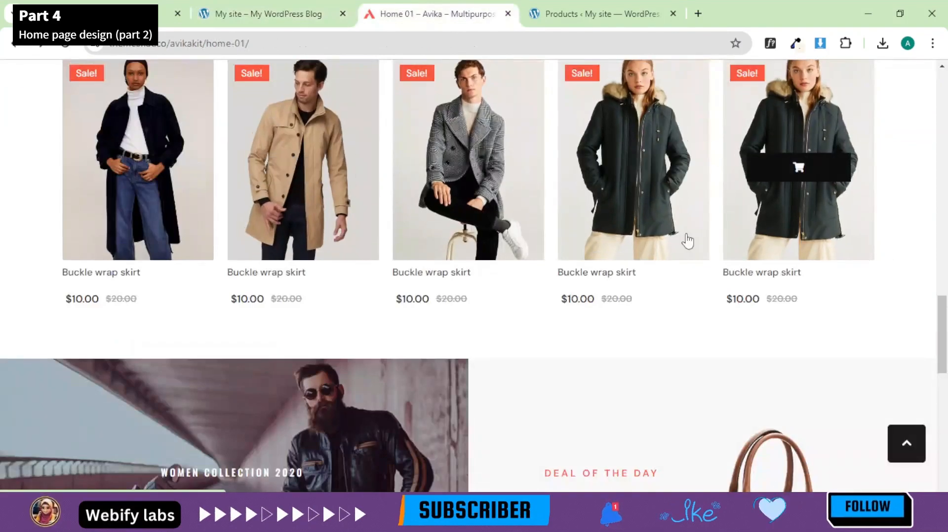
{"action": "scroll", "coordinate": [688, 241], "scroll_direction": "down", "scroll_amount": 6}
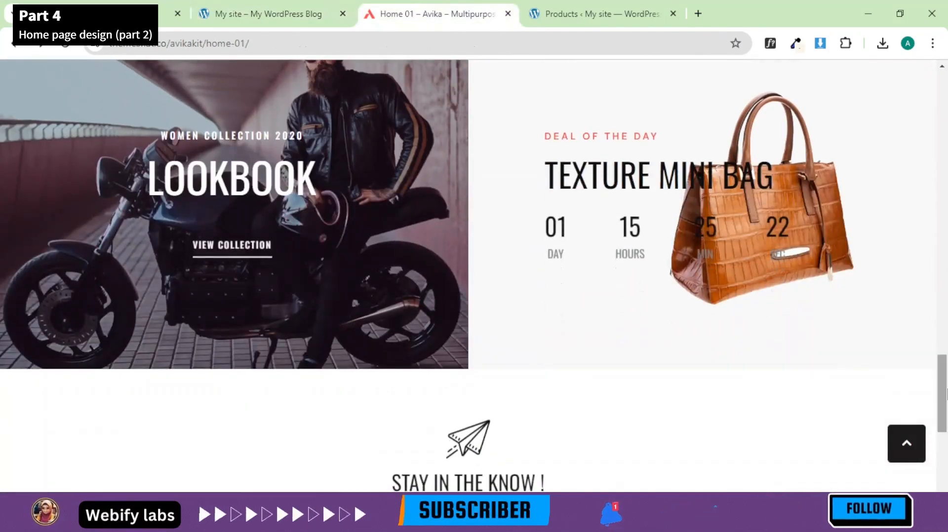
{"action": "scroll", "coordinate": [573, 271], "scroll_direction": "down", "scroll_amount": 6}
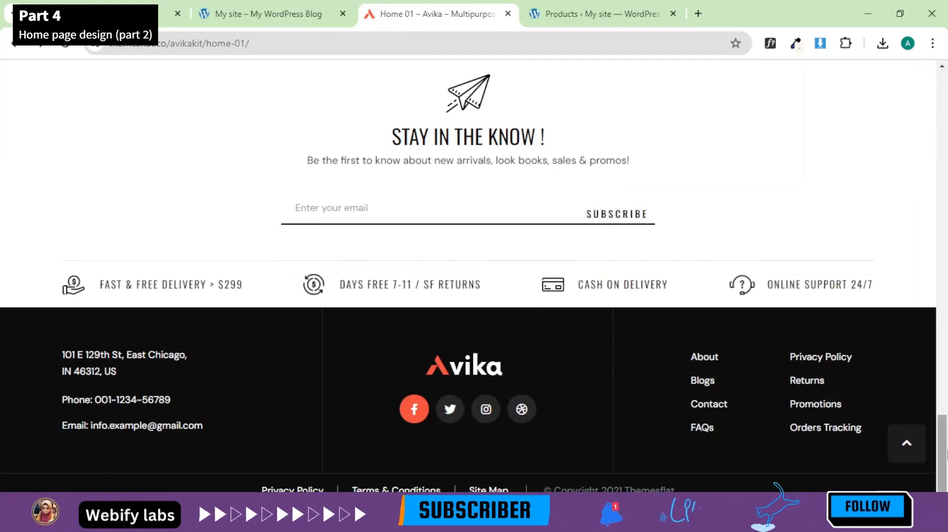
{"action": "left_click_drag", "start_coordinate": [946, 450], "coordinate": [944, 118]}
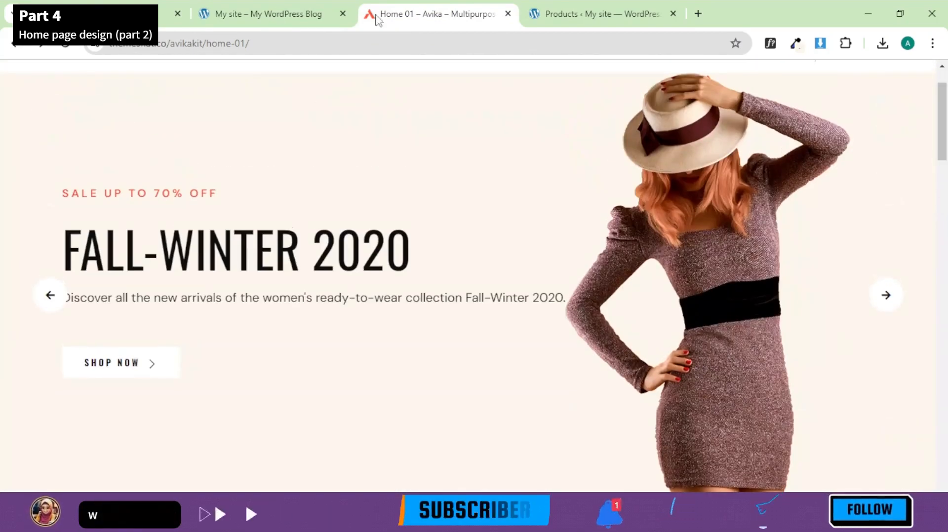
{"action": "left_click", "coordinate": [133, 2]}
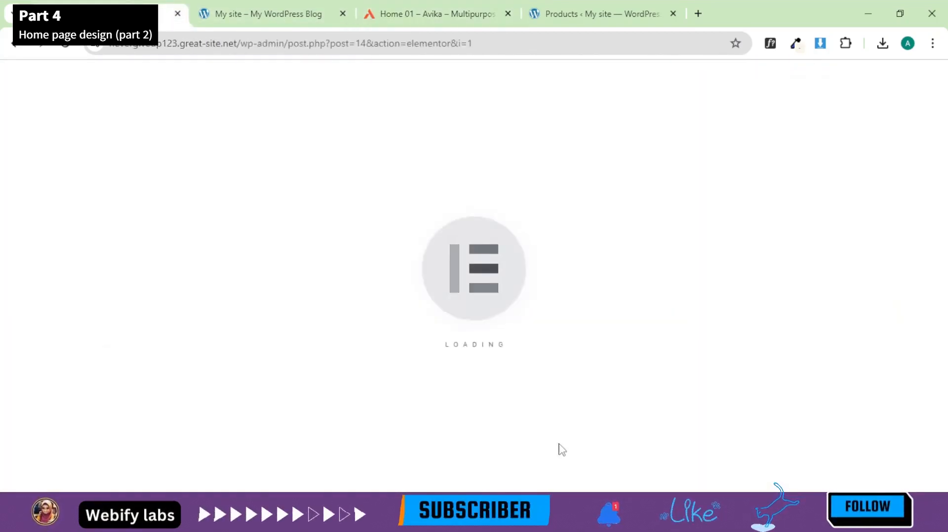
{"action": "left_click", "coordinate": [626, 519]}
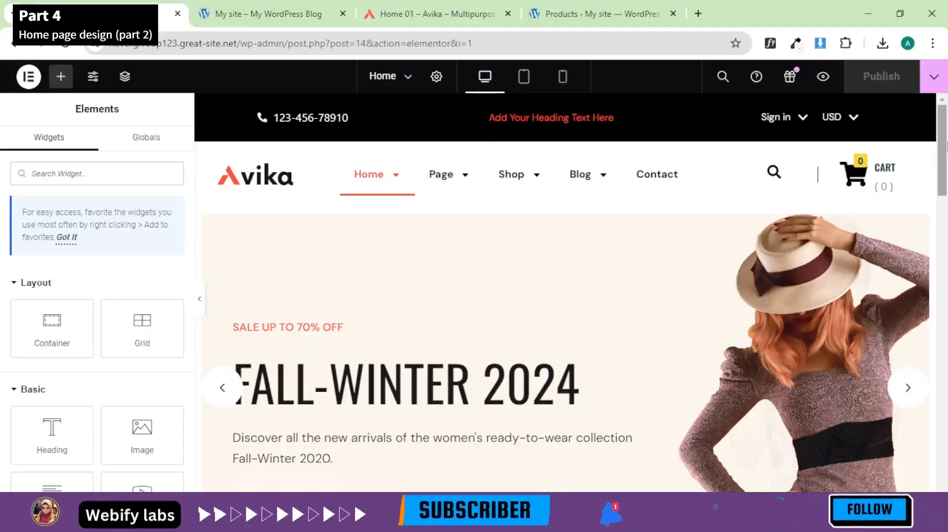
Step: Open the New Arrivals product grid for editing and review its style and content settings
{"action": "scroll", "coordinate": [426, 277], "scroll_direction": "down", "scroll_amount": 15}
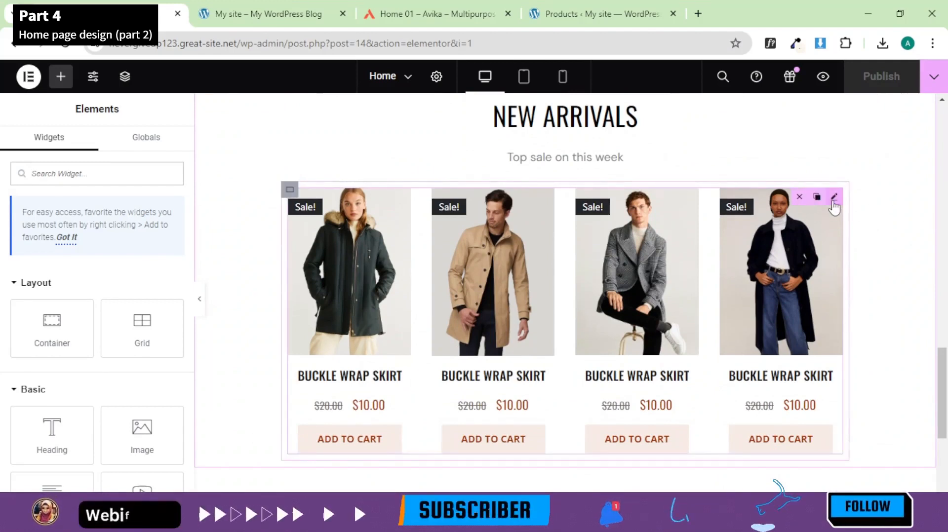
{"action": "left_click", "coordinate": [833, 199]}
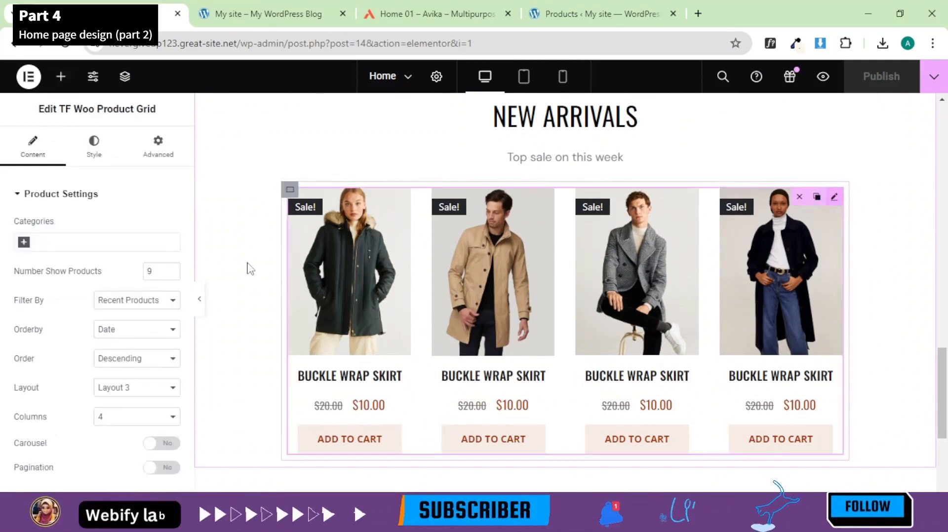
{"action": "left_click", "coordinate": [94, 144]}
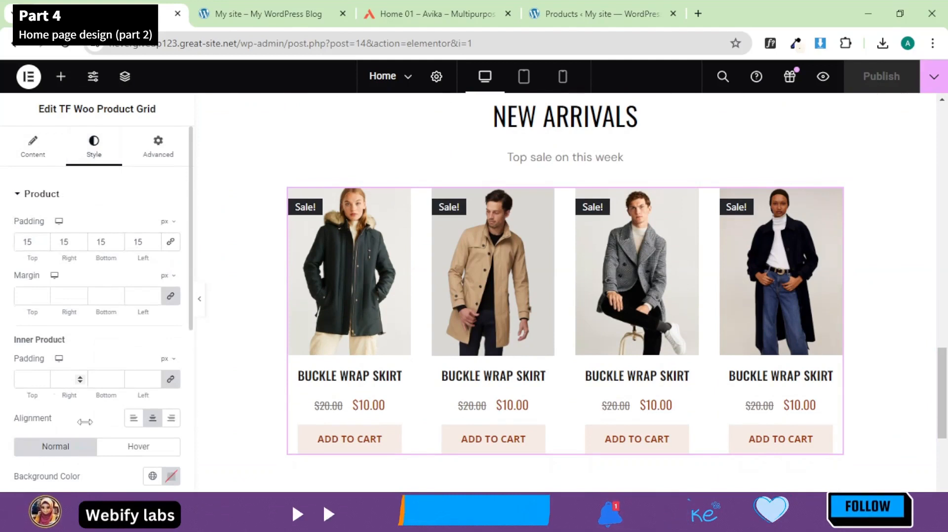
{"action": "scroll", "coordinate": [22, 392], "scroll_direction": "down", "scroll_amount": 8}
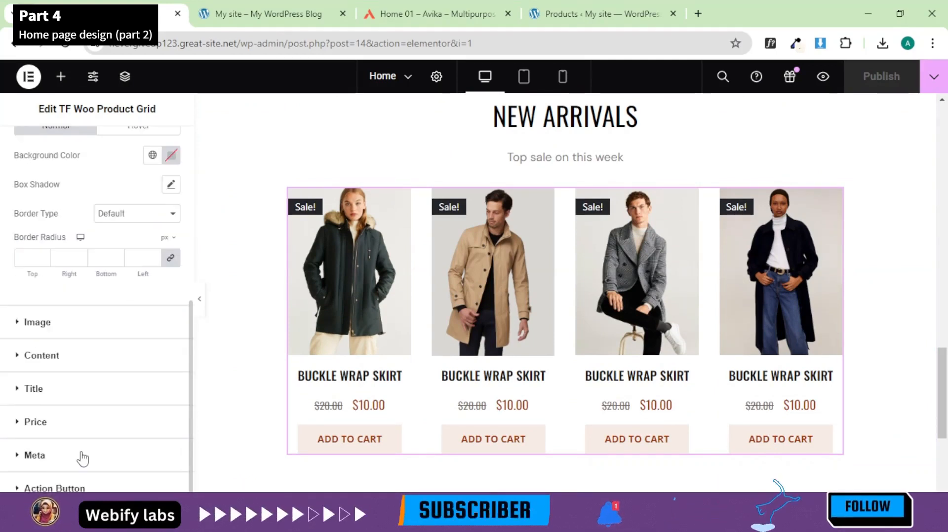
{"action": "scroll", "coordinate": [82, 457], "scroll_direction": "up", "scroll_amount": 8}
{"action": "left_click", "coordinate": [33, 147]}
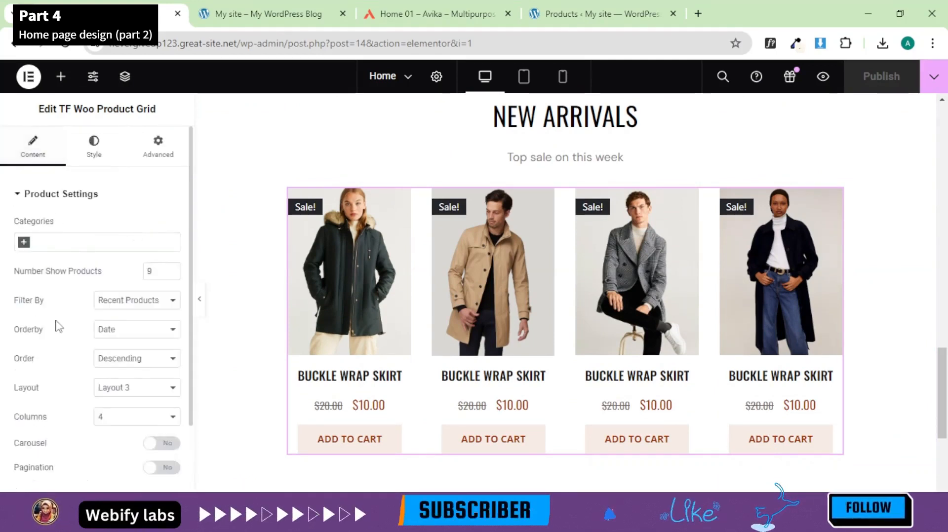
Step: Try Layout 2 for the New Arrivals product grid and set its layout to Layout 1 instead
{"action": "scroll", "coordinate": [57, 348], "scroll_direction": "down", "scroll_amount": 2}
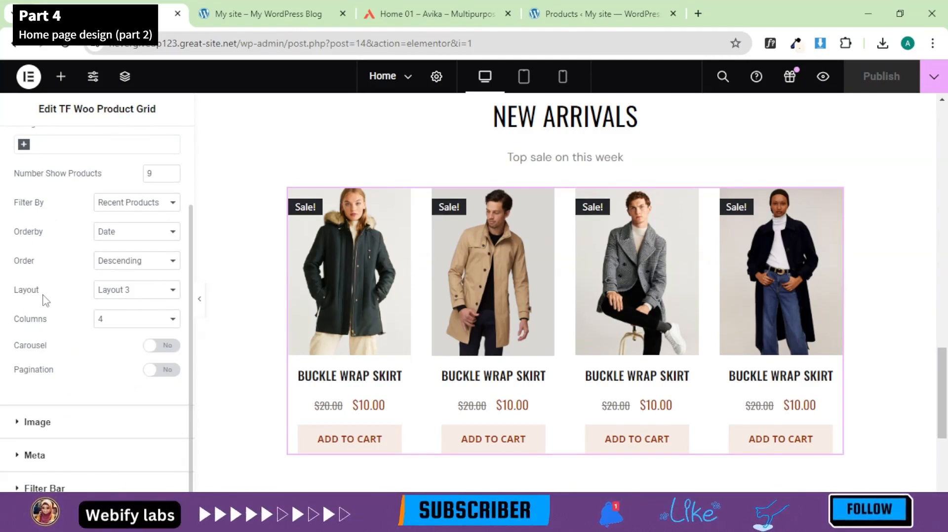
{"action": "left_click", "coordinate": [101, 291]}
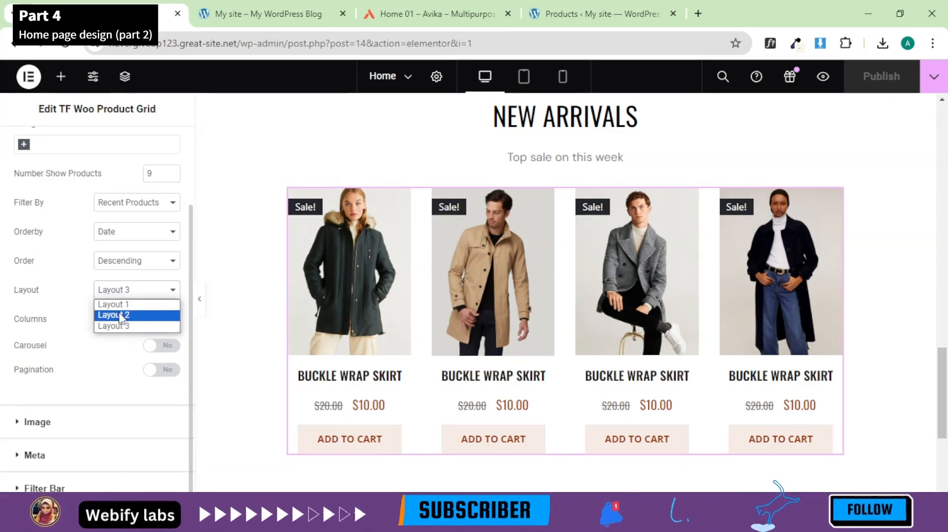
{"action": "left_click", "coordinate": [120, 315]}
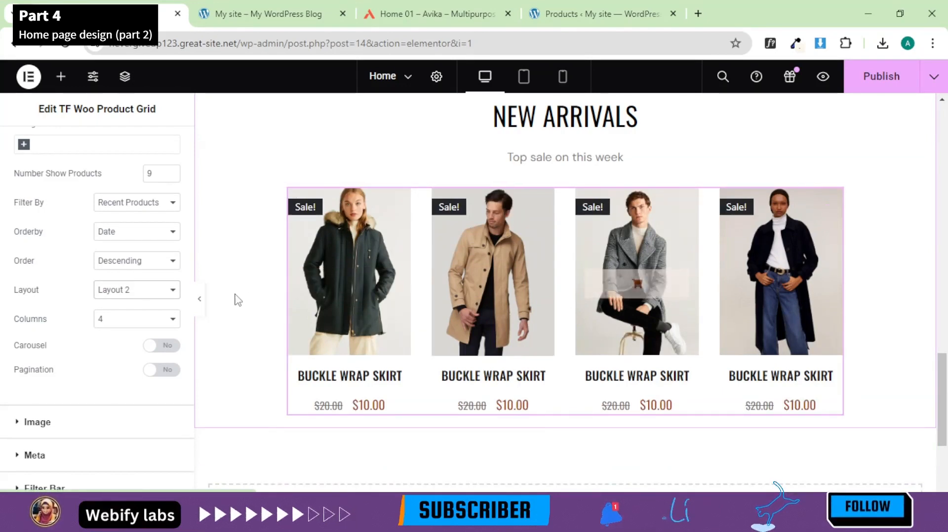
{"action": "left_click", "coordinate": [119, 295]}
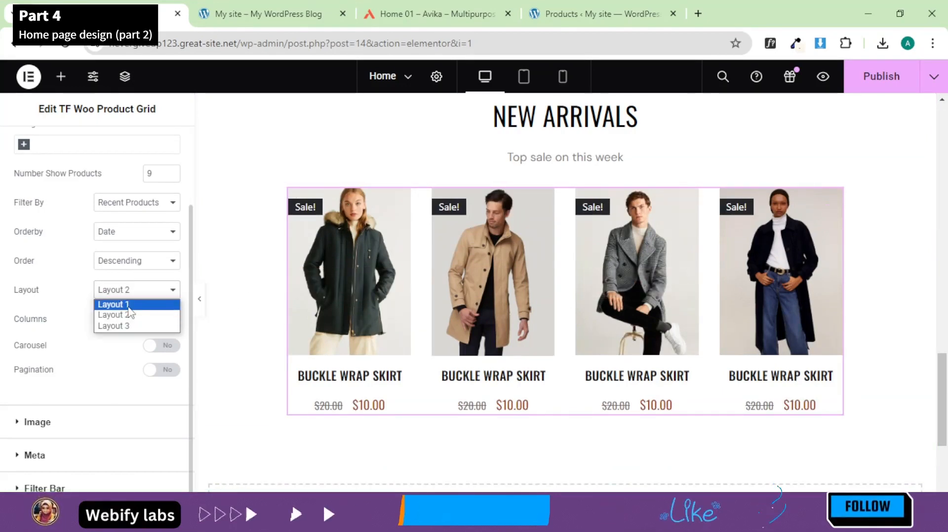
{"action": "left_click", "coordinate": [127, 305]}
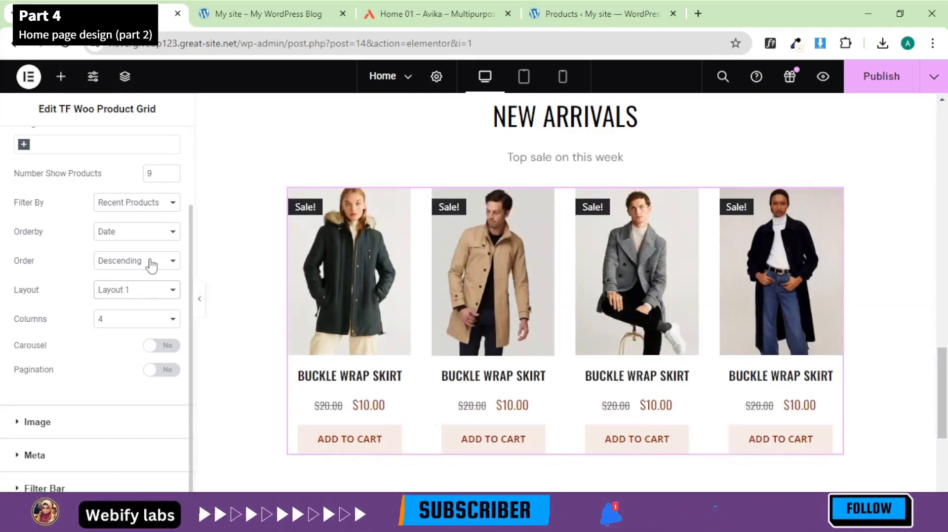
Step: Set the New Arrivals product grid's layout to Layout 2 and compare it with the Avika demo's product row
{"action": "left_click", "coordinate": [147, 297]}
{"action": "left_click", "coordinate": [147, 317]}
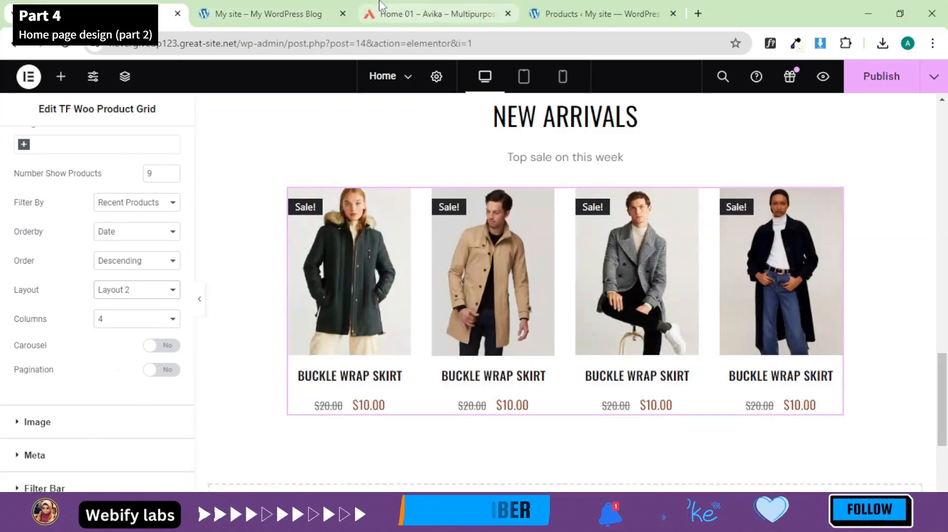
{"action": "left_click", "coordinate": [429, 14]}
{"action": "scroll", "coordinate": [276, 375], "scroll_direction": "down", "scroll_amount": 8}
{"action": "scroll", "coordinate": [299, 397], "scroll_direction": "down", "scroll_amount": 12}
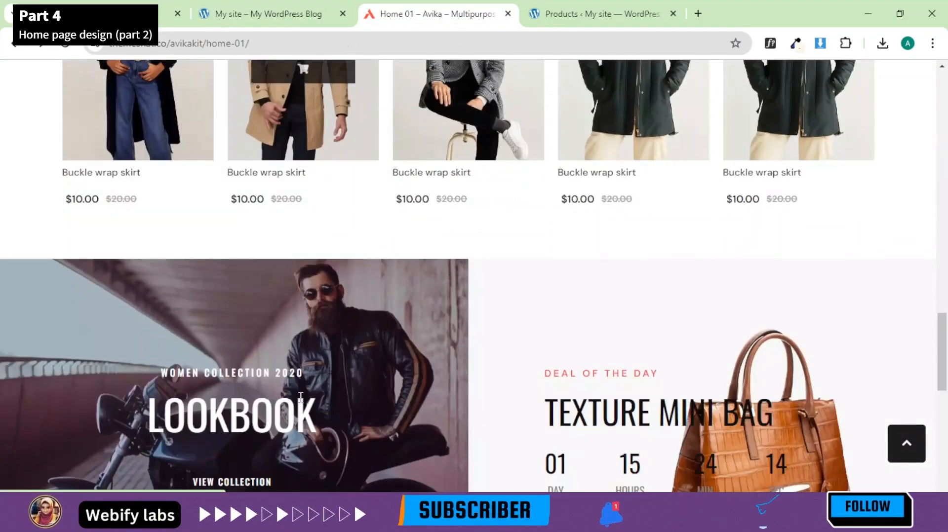
{"action": "scroll", "coordinate": [338, 351], "scroll_direction": "up", "scroll_amount": 3}
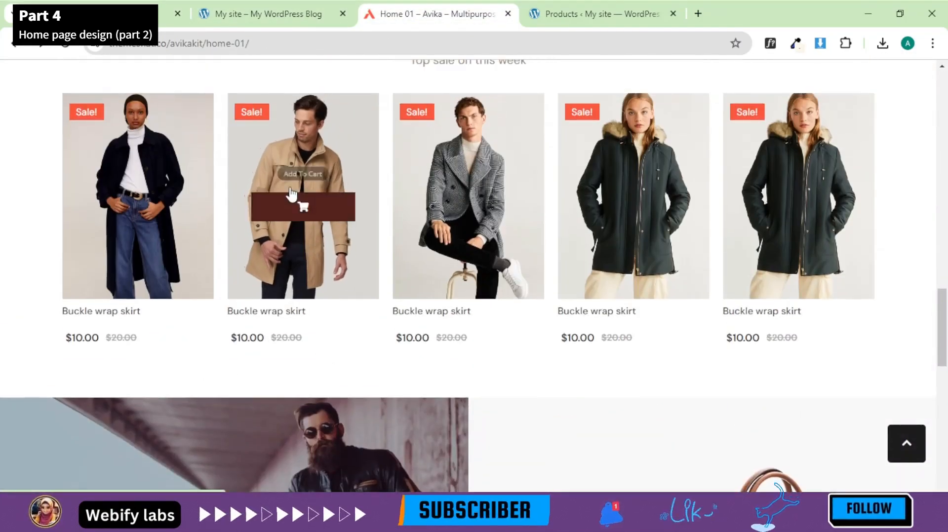
{"action": "left_click", "coordinate": [267, 13]}
{"action": "left_click", "coordinate": [79, 10]}
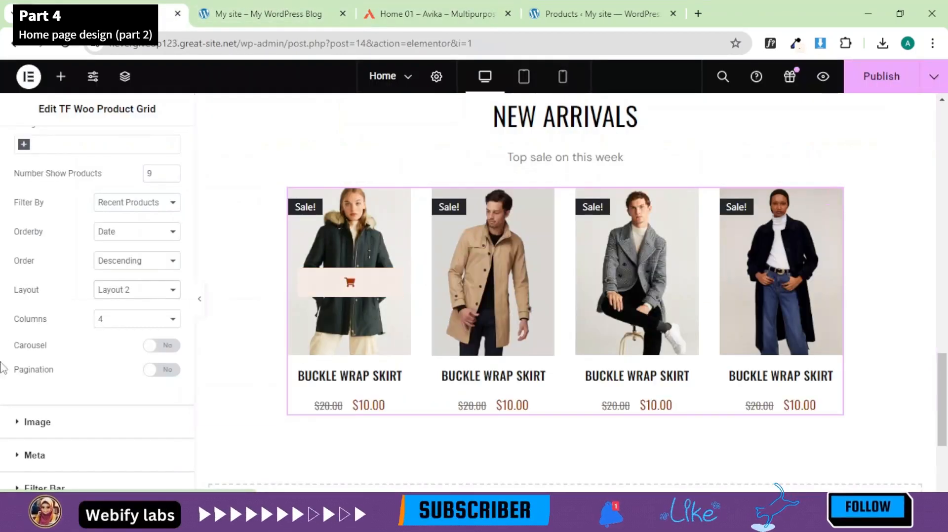
Step: Style the product grid's add-to-cart button in its normal state with the global white color and a Secondary background
{"action": "scroll", "coordinate": [29, 267], "scroll_direction": "up", "scroll_amount": 2}
{"action": "left_click", "coordinate": [93, 147]}
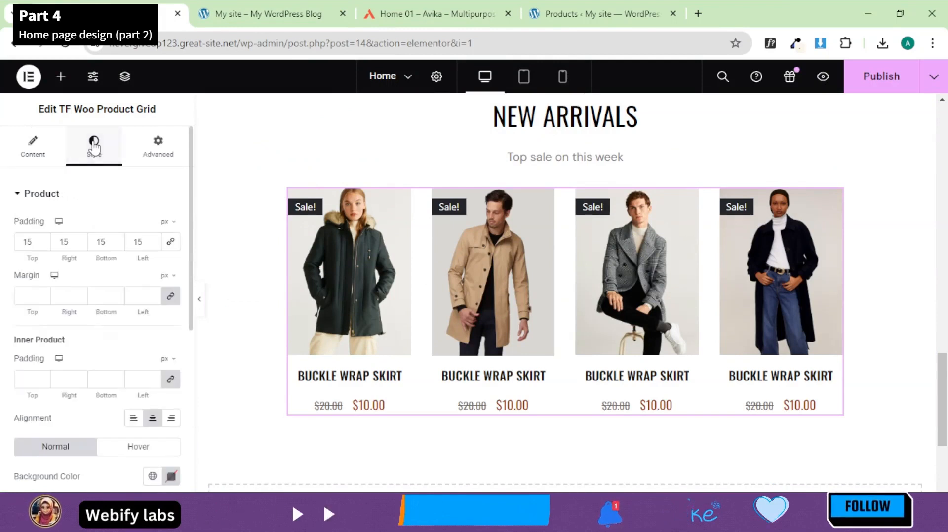
{"action": "scroll", "coordinate": [126, 310], "scroll_direction": "down", "scroll_amount": 6}
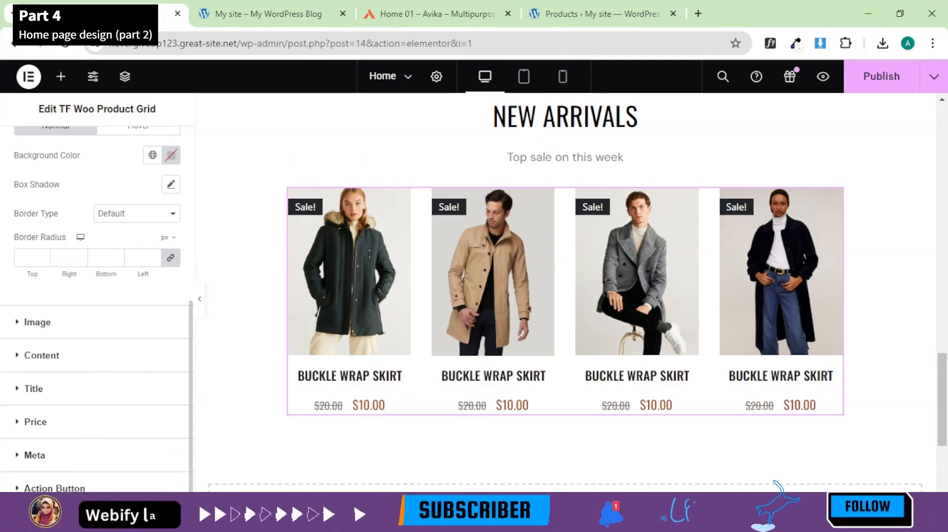
{"action": "left_click", "coordinate": [54, 488]}
{"action": "scroll", "coordinate": [101, 395], "scroll_direction": "down", "scroll_amount": 8}
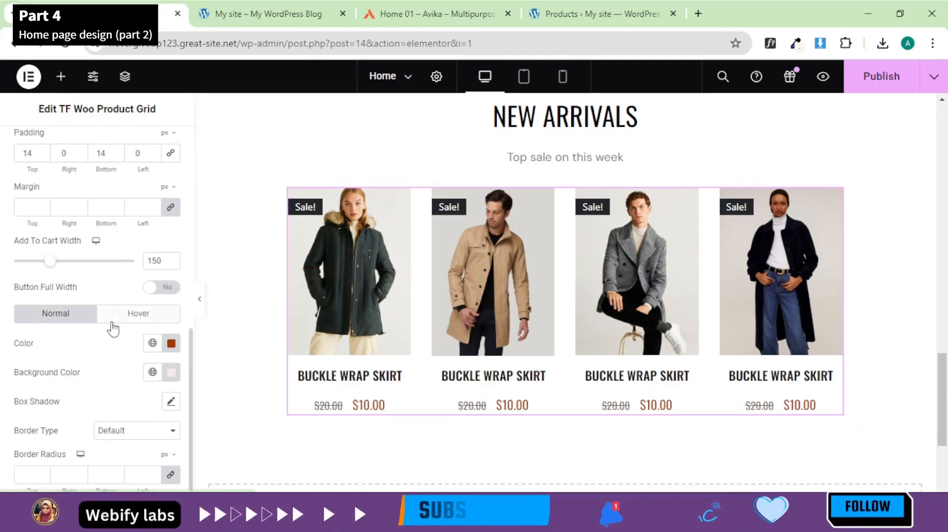
{"action": "left_click", "coordinate": [163, 314]}
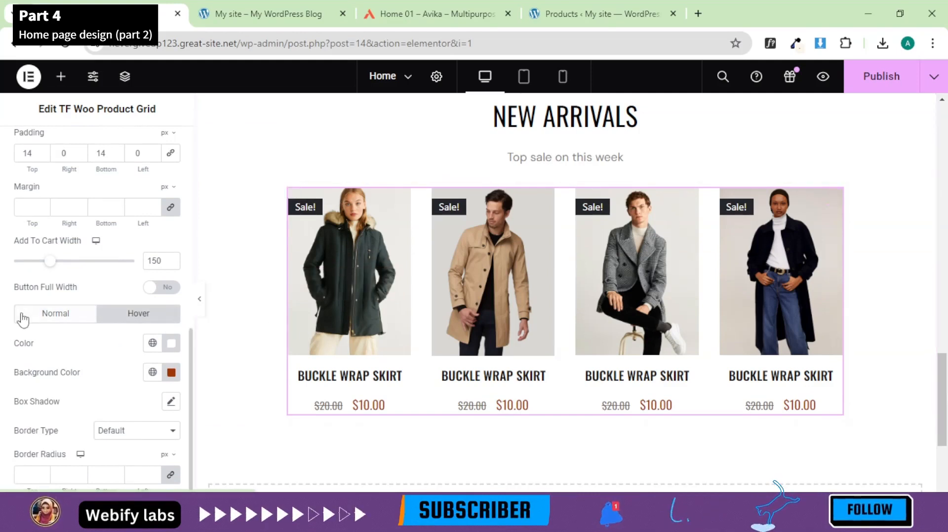
{"action": "double_click", "coordinate": [53, 319]}
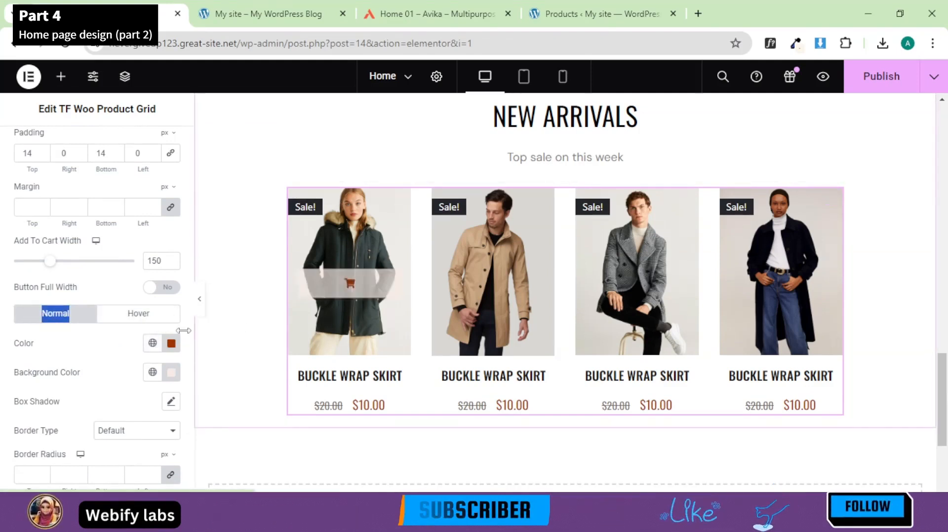
{"action": "left_click", "coordinate": [152, 343]}
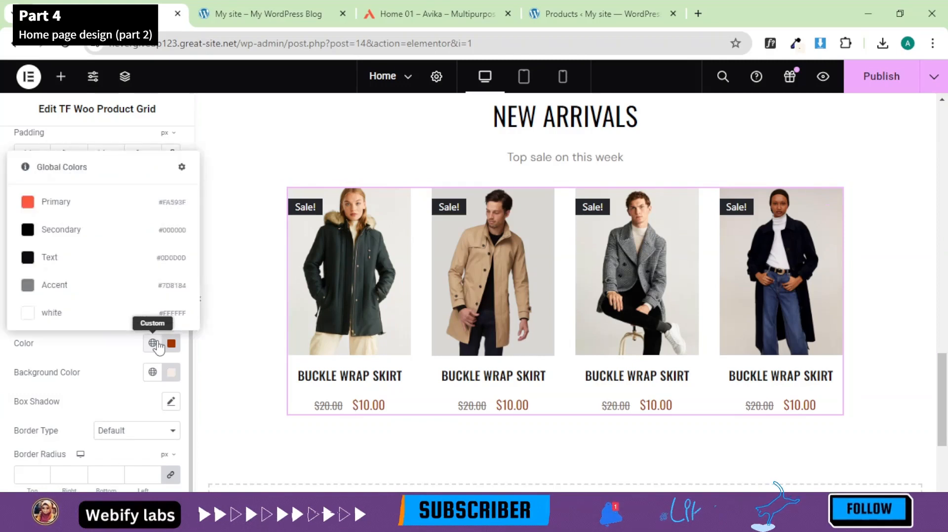
{"action": "left_click", "coordinate": [75, 315]}
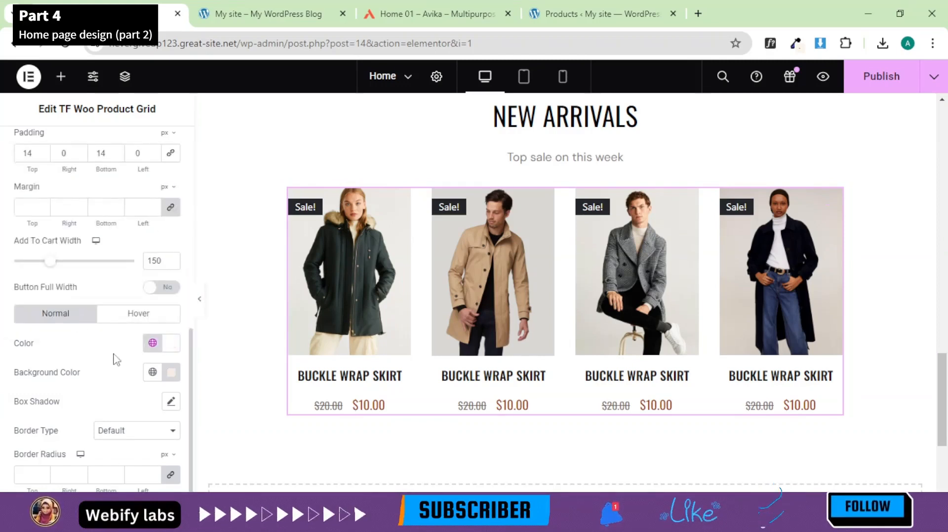
{"action": "left_click", "coordinate": [152, 372]}
{"action": "left_click", "coordinate": [73, 262]}
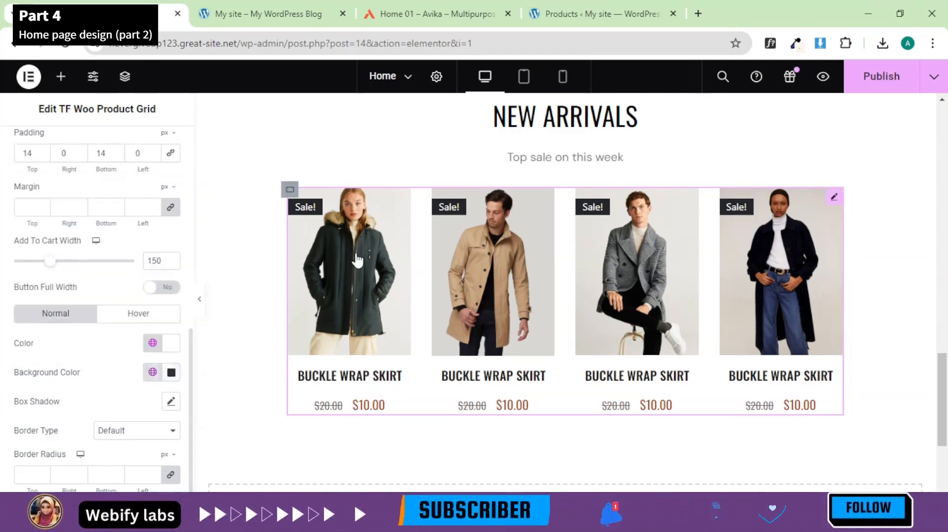
Step: Set the add-to-cart button's hover state to the global Secondary color with a white background
{"action": "left_click", "coordinate": [139, 316]}
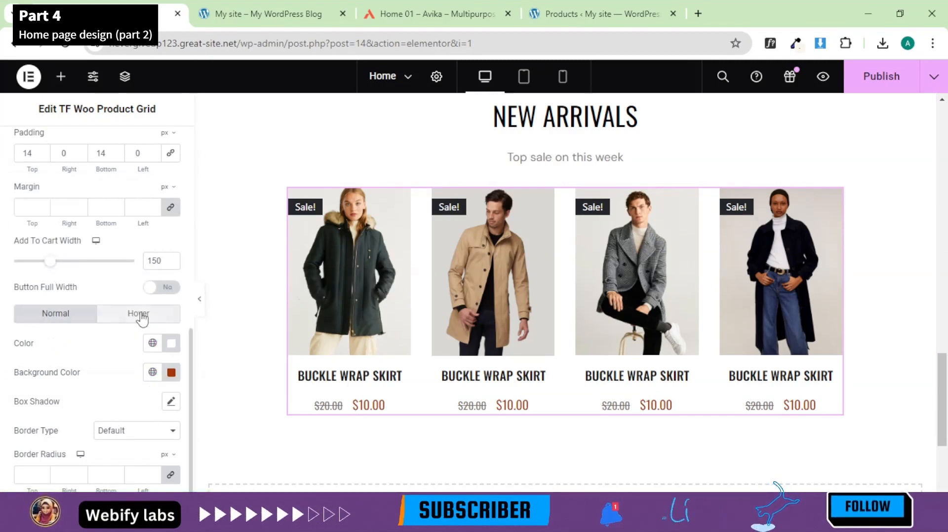
{"action": "left_click", "coordinate": [153, 344]}
{"action": "left_click", "coordinate": [47, 230]}
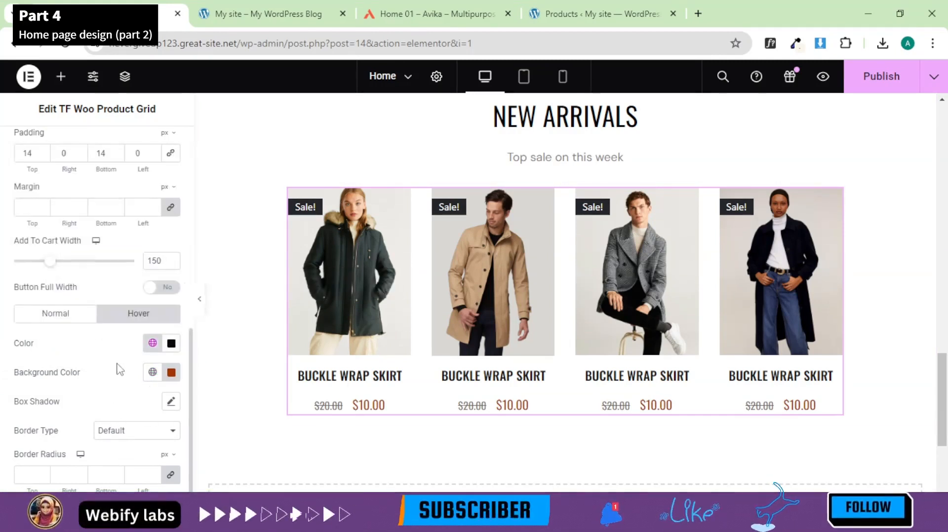
{"action": "left_click", "coordinate": [152, 373]}
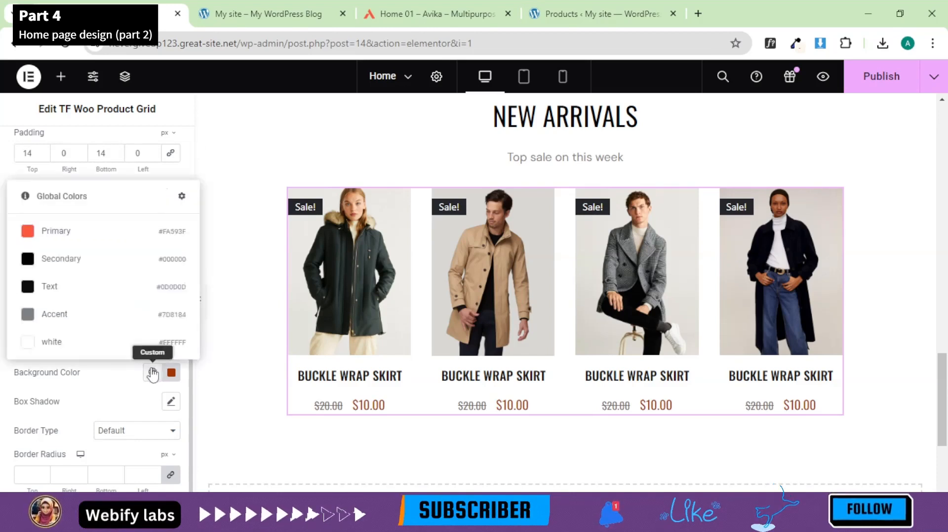
{"action": "left_click", "coordinate": [95, 339]}
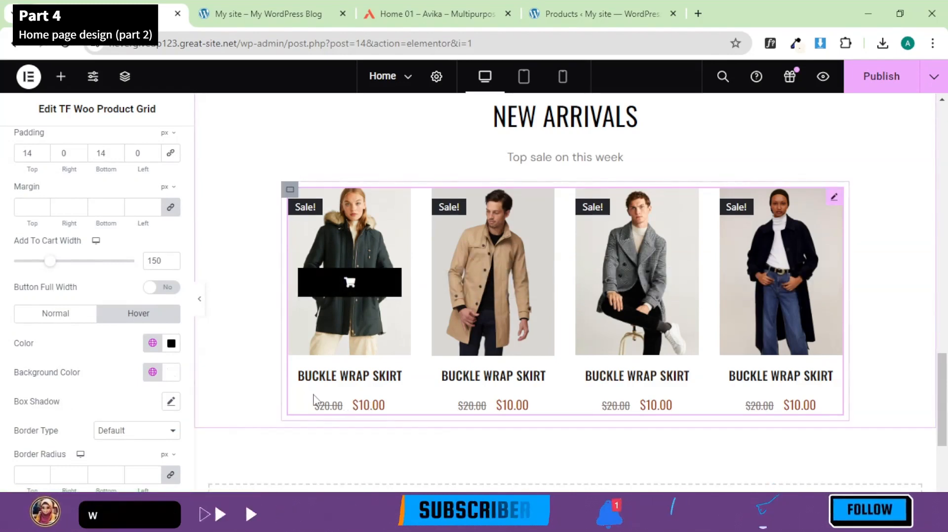
Step: Set the product grid's Price Color to the global Primary color
{"action": "scroll", "coordinate": [371, 346], "scroll_direction": "down", "scroll_amount": 3}
{"action": "scroll", "coordinate": [59, 365], "scroll_direction": "up", "scroll_amount": 6}
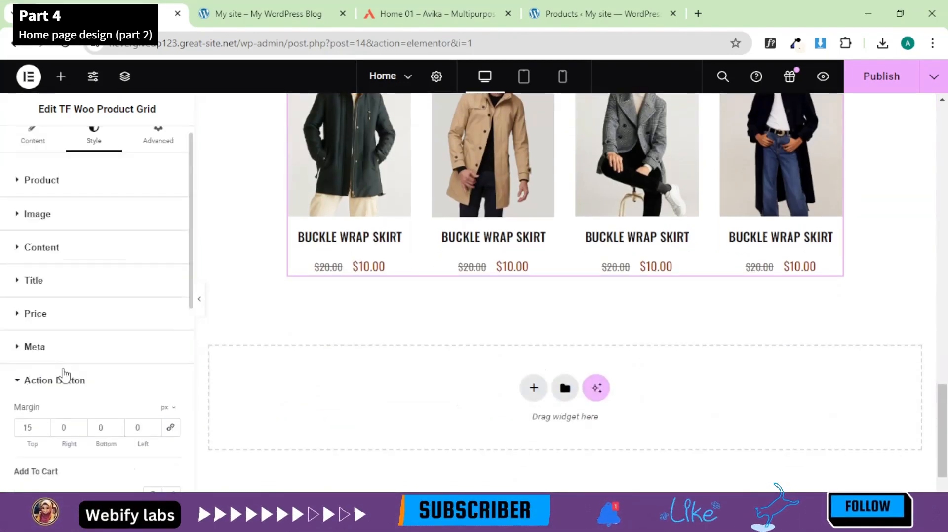
{"action": "left_click", "coordinate": [54, 339]}
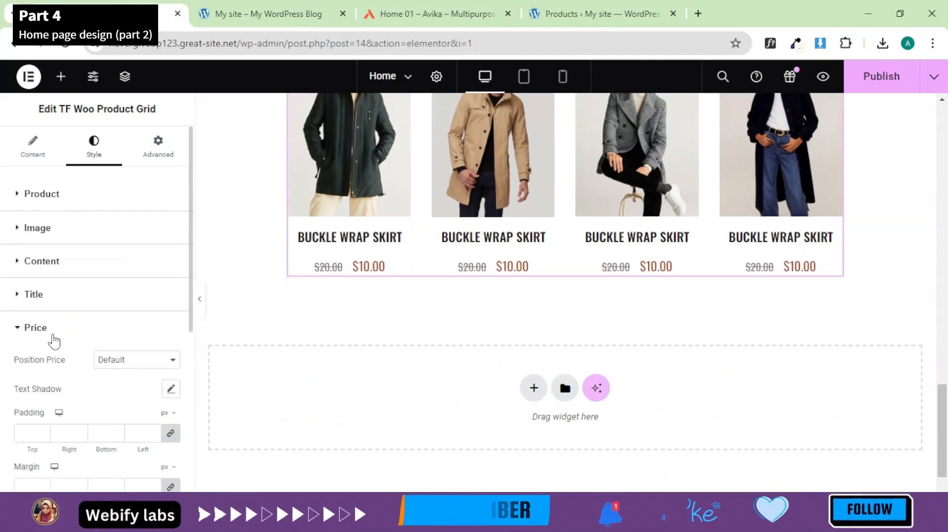
{"action": "scroll", "coordinate": [69, 340], "scroll_direction": "down", "scroll_amount": 3}
{"action": "scroll", "coordinate": [69, 339], "scroll_direction": "down", "scroll_amount": 3}
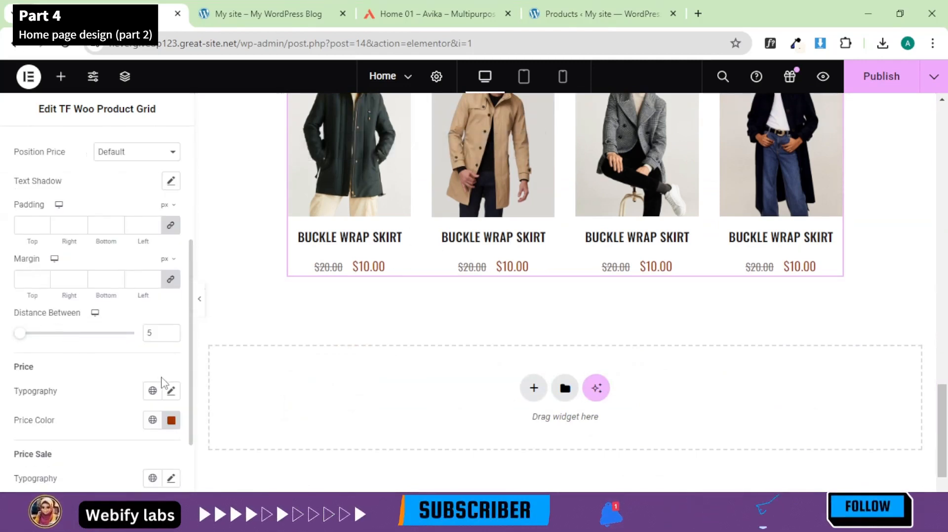
{"action": "left_click", "coordinate": [154, 352]}
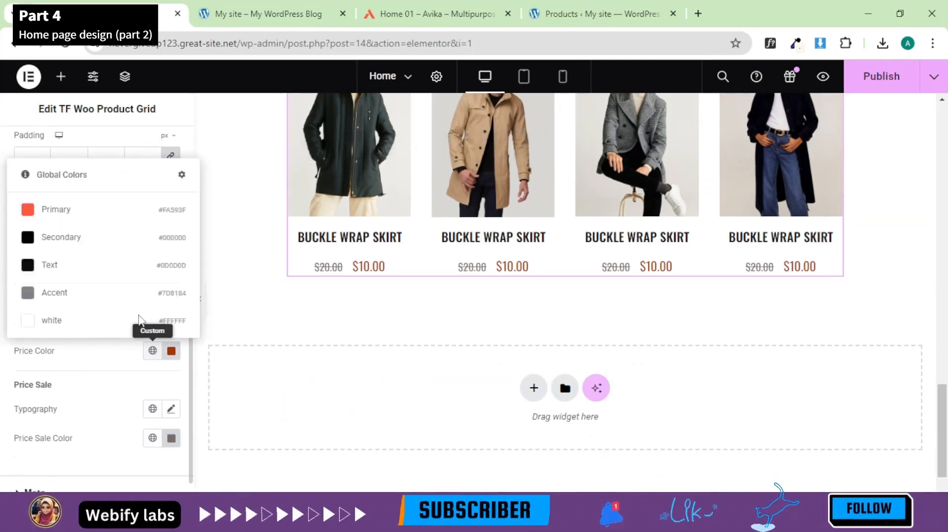
{"action": "left_click", "coordinate": [88, 212]}
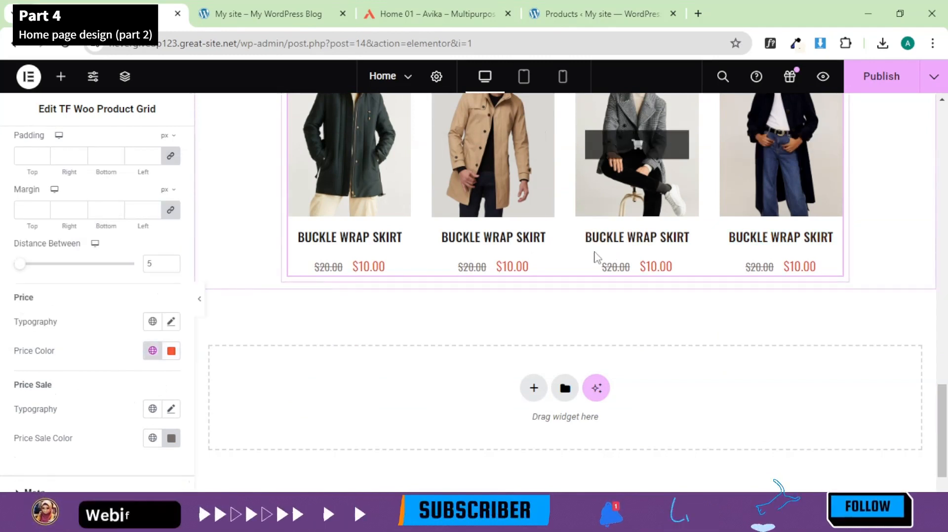
Step: Publish the Home page and check the New Arrivals product grid in the site preview
{"action": "scroll", "coordinate": [71, 449], "scroll_direction": "down", "scroll_amount": 1}
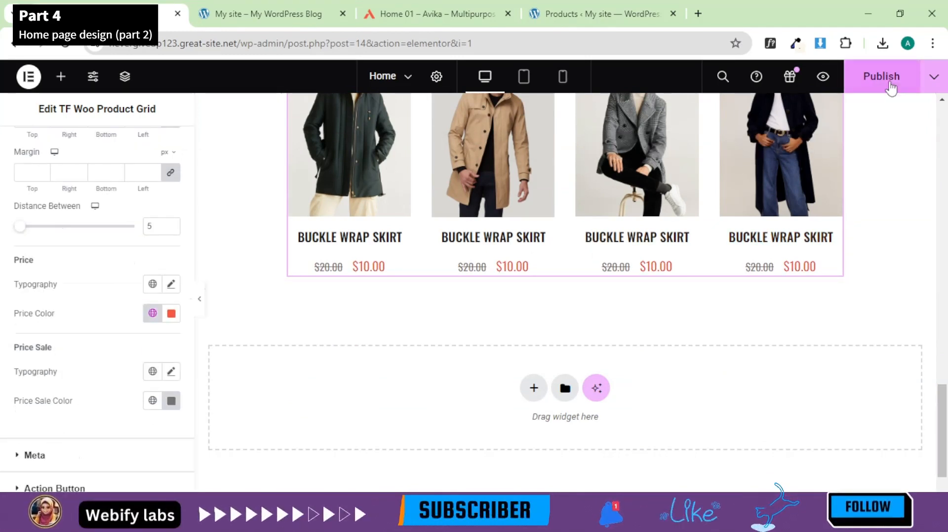
{"action": "left_click", "coordinate": [894, 87]}
{"action": "left_click_drag", "start_coordinate": [945, 417], "coordinate": [941, 355]}
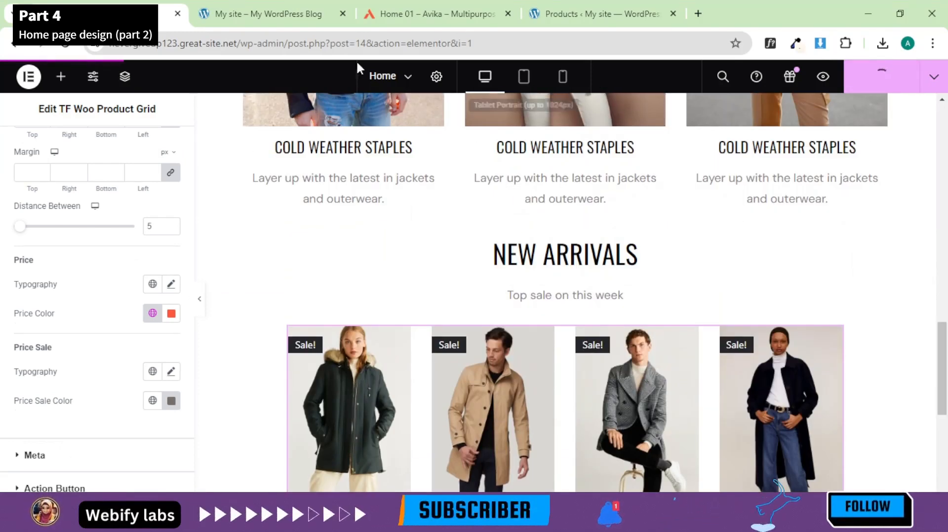
{"action": "left_click", "coordinate": [636, 19]}
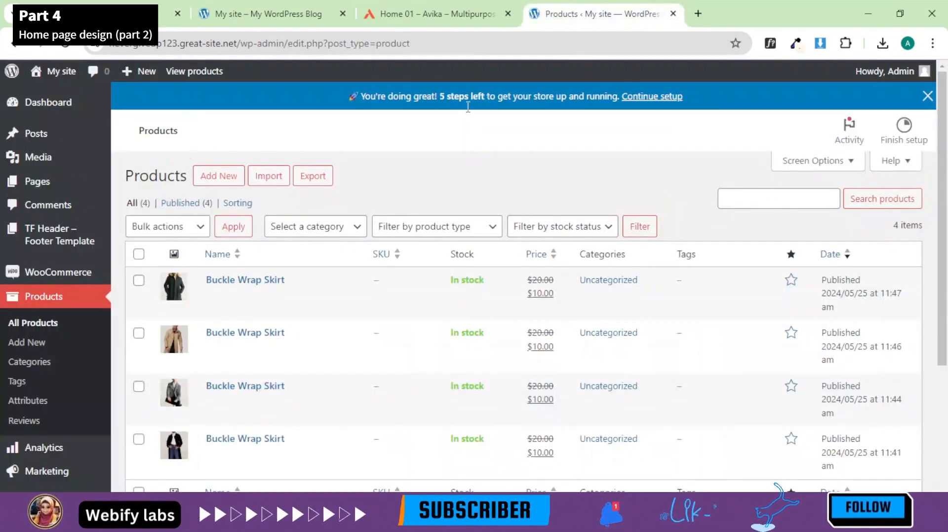
{"action": "left_click", "coordinate": [459, 7]}
{"action": "left_click", "coordinate": [279, 12]}
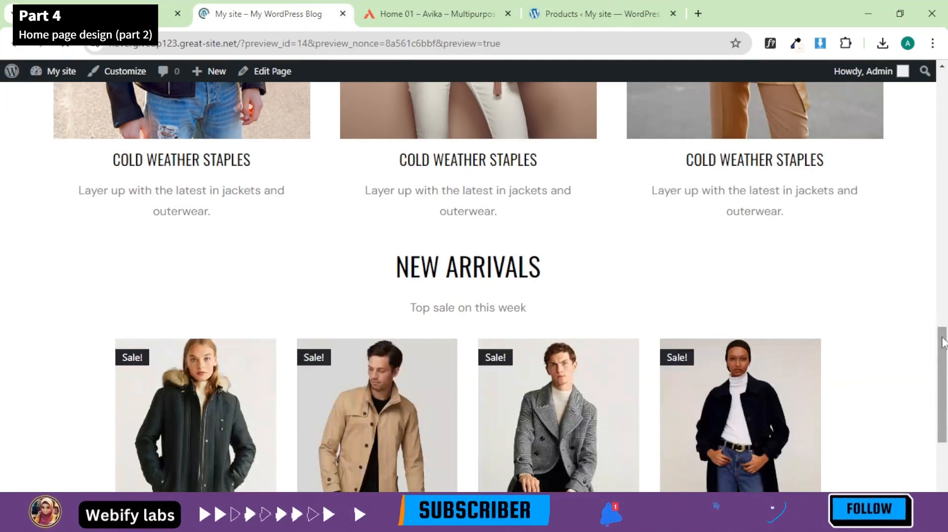
{"action": "left_click_drag", "start_coordinate": [942, 343], "coordinate": [944, 398]}
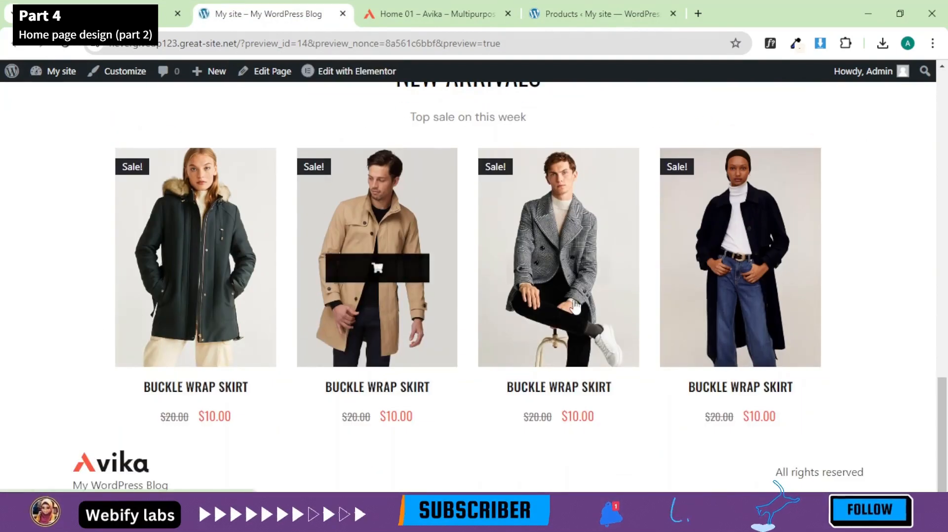
Step: Test the add-to-cart buttons by adding the fourth, third and first New Arrivals products, closing the cart after each
{"action": "mouse_move", "coordinate": [730, 319]}
{"action": "left_click", "coordinate": [740, 269]}
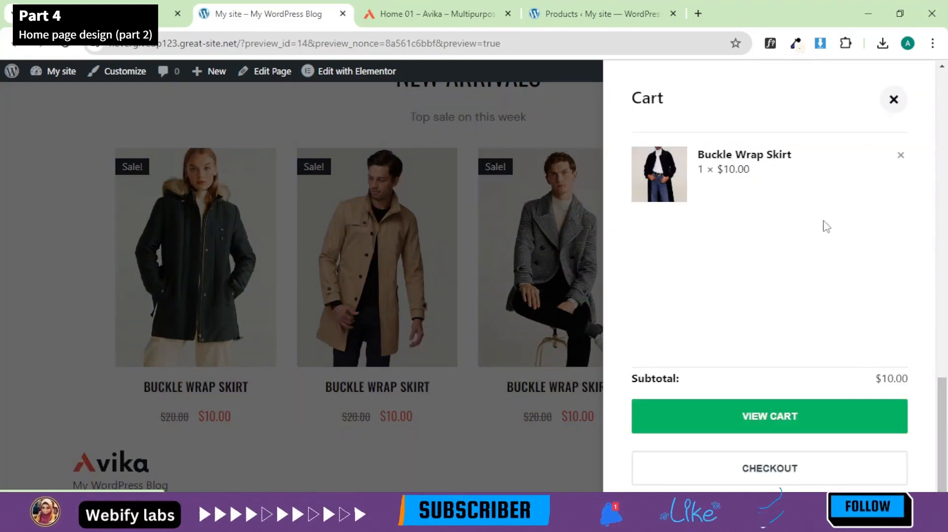
{"action": "left_click", "coordinate": [893, 100]}
{"action": "left_click", "coordinate": [557, 269]}
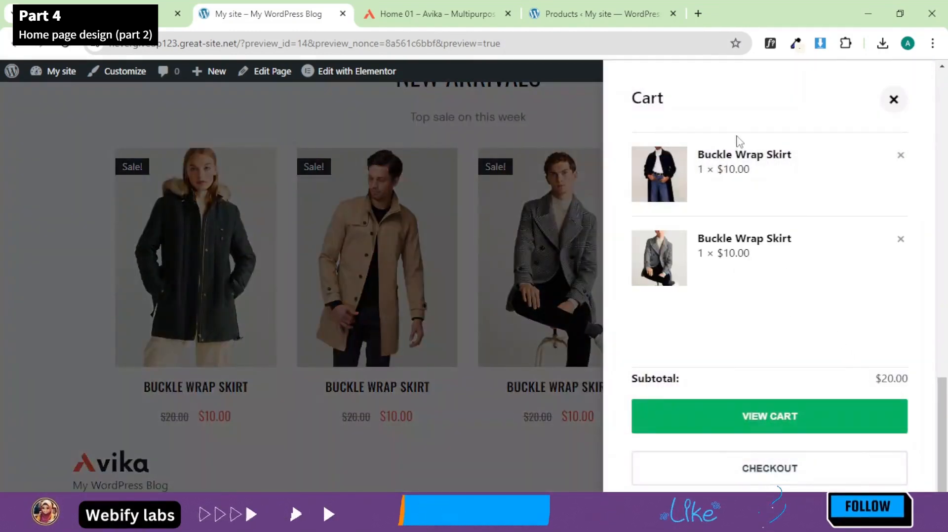
{"action": "mouse_move", "coordinate": [946, 419]}
{"action": "left_mouse_down"}
{"action": "mouse_move", "coordinate": [942, 269]}
{"action": "mouse_move", "coordinate": [947, 420]}
{"action": "left_mouse_up"}
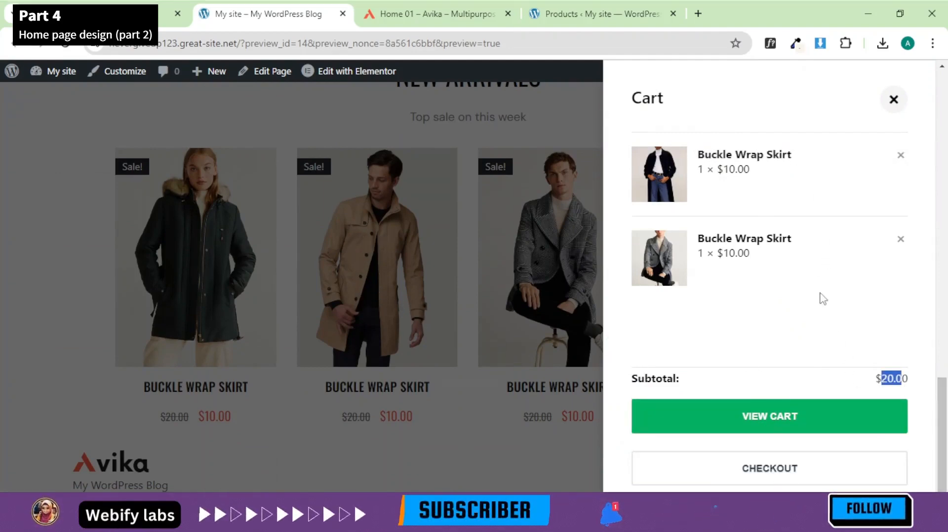
{"action": "left_click", "coordinate": [201, 290]}
{"action": "left_click", "coordinate": [202, 269]}
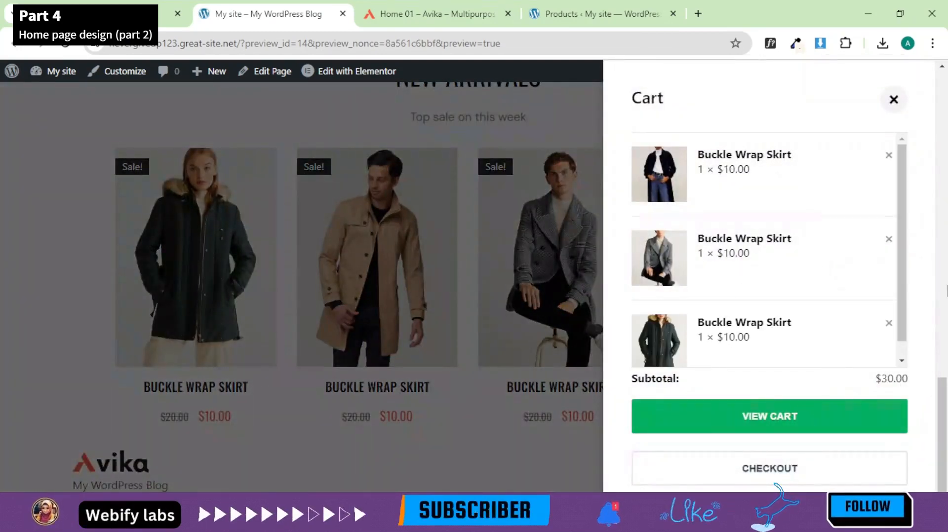
{"action": "left_click_drag", "start_coordinate": [946, 396], "coordinate": [946, 307]}
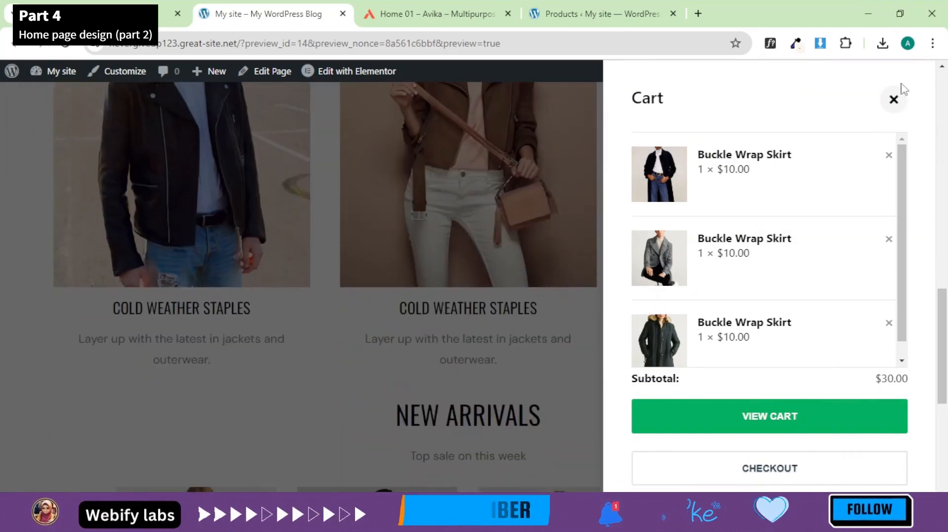
{"action": "left_click", "coordinate": [894, 100]}
{"action": "scroll", "coordinate": [463, 208], "scroll_direction": "down", "scroll_amount": 6}
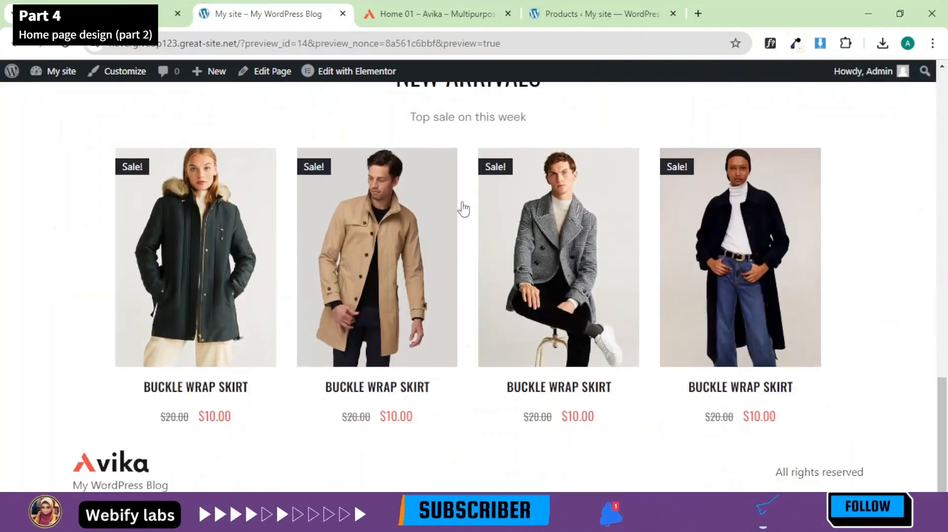
Step: Return to the Elementor editor and, in tablet view, set the New Arrivals product grid container's width to 100%
{"action": "left_click", "coordinate": [106, 2]}
{"action": "left_click", "coordinate": [523, 76]}
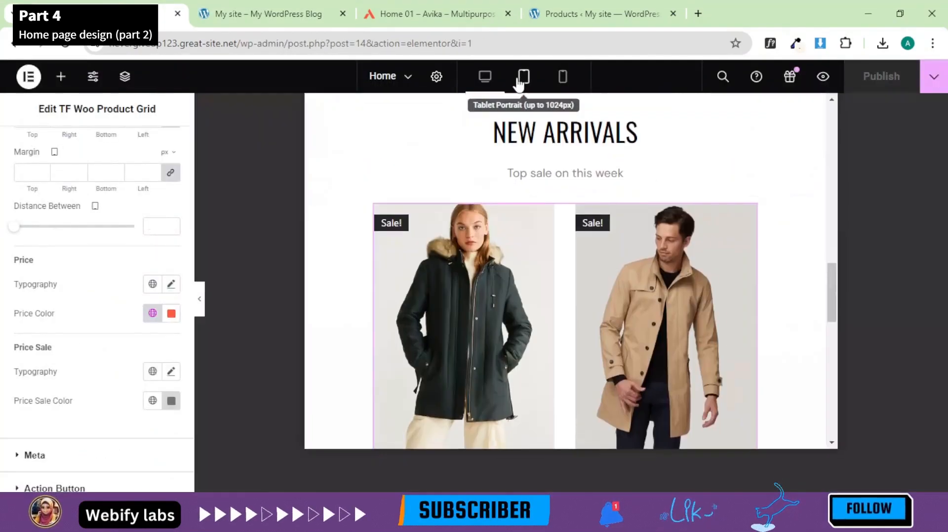
{"action": "left_click_drag", "start_coordinate": [834, 321], "coordinate": [819, 356]}
{"action": "scroll", "coordinate": [819, 356], "scroll_direction": "up", "scroll_amount": 5}
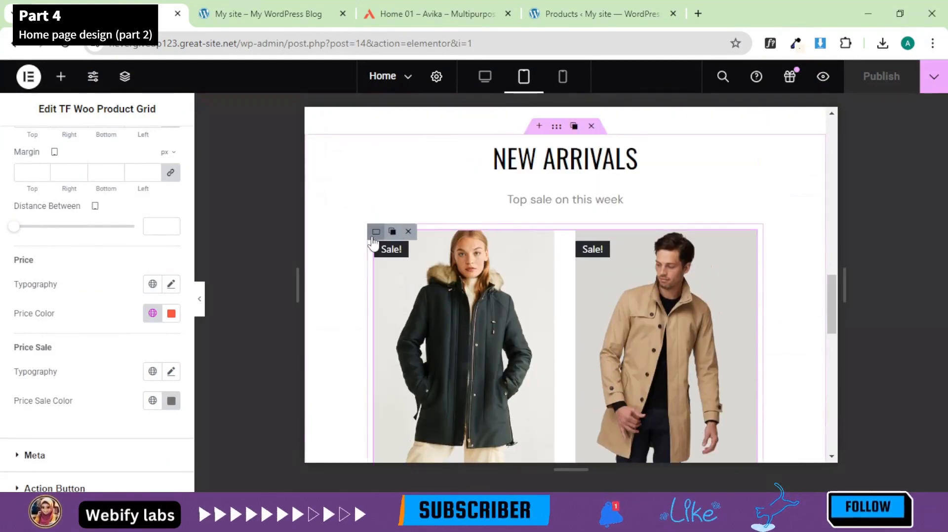
{"action": "left_click", "coordinate": [373, 235]}
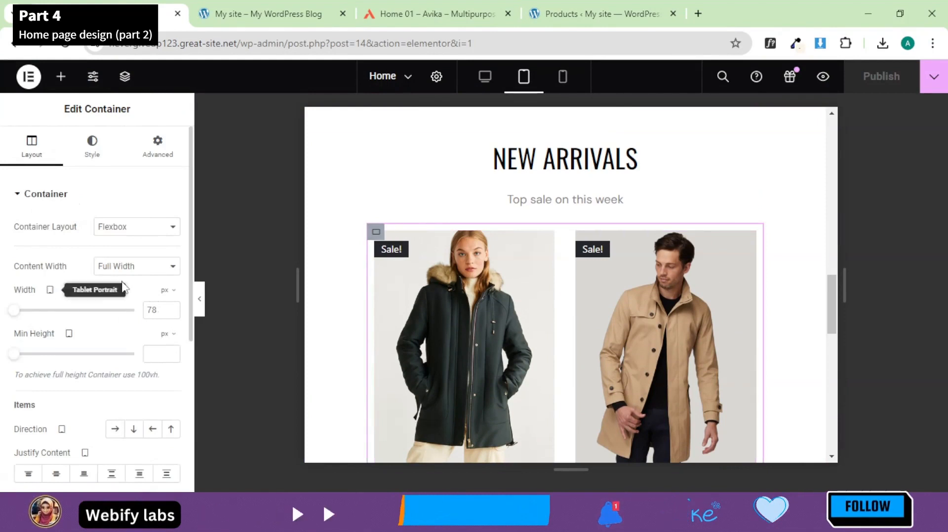
{"action": "left_click", "coordinate": [164, 312]}
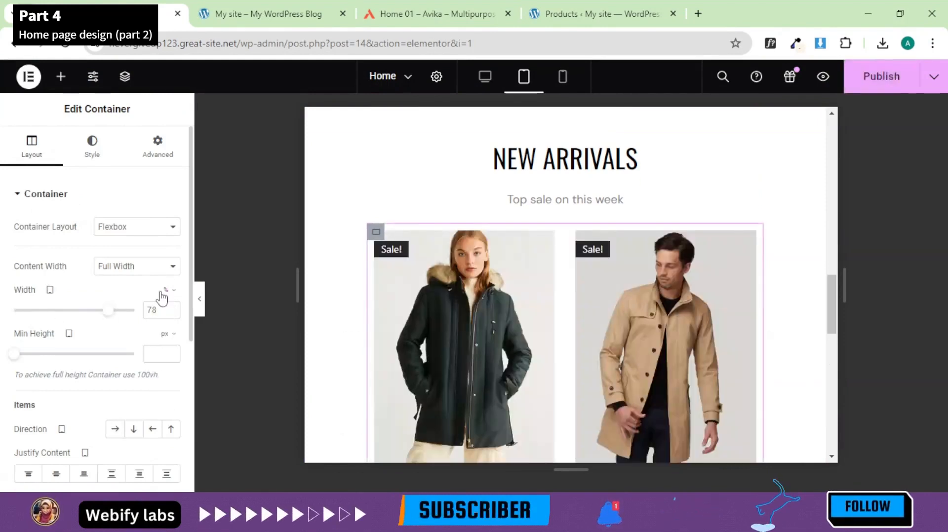
{"action": "left_click_drag", "start_coordinate": [108, 316], "coordinate": [145, 309]}
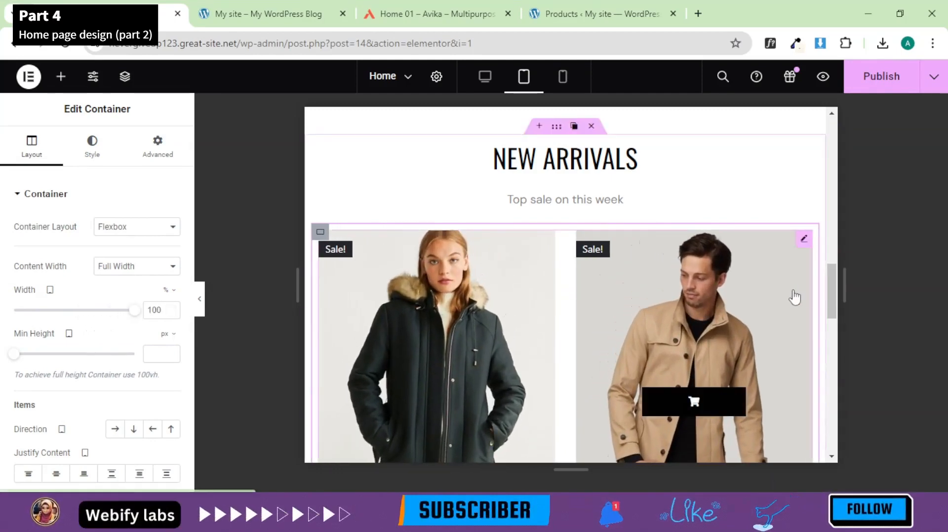
{"action": "mouse_move", "coordinate": [834, 289]}
{"action": "left_mouse_down"}
{"action": "mouse_move", "coordinate": [829, 333]}
{"action": "mouse_move", "coordinate": [827, 289]}
{"action": "left_mouse_up"}
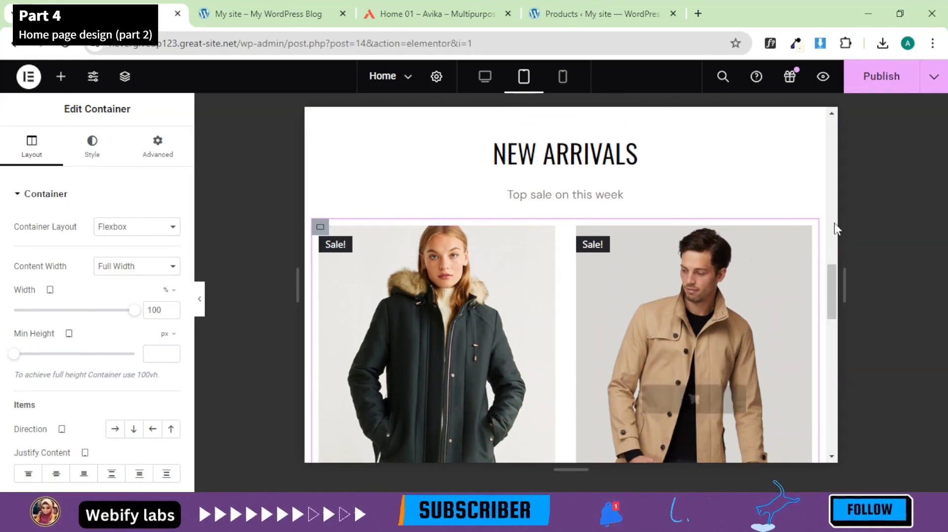
Step: Examine the product grid's content settings, including the Columns options, for a tablet-specific column setting
{"action": "left_click", "coordinate": [803, 234]}
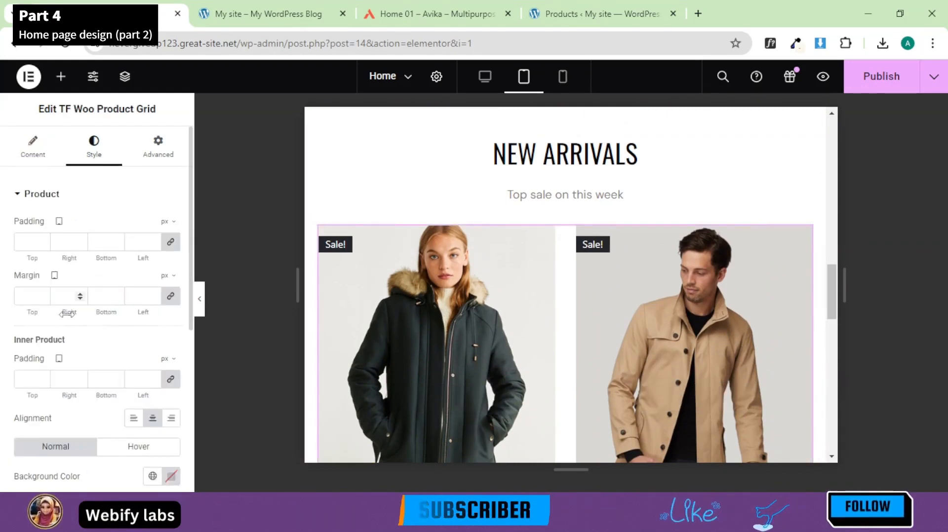
{"action": "left_click", "coordinate": [33, 150]}
{"action": "scroll", "coordinate": [74, 296], "scroll_direction": "down", "scroll_amount": 1}
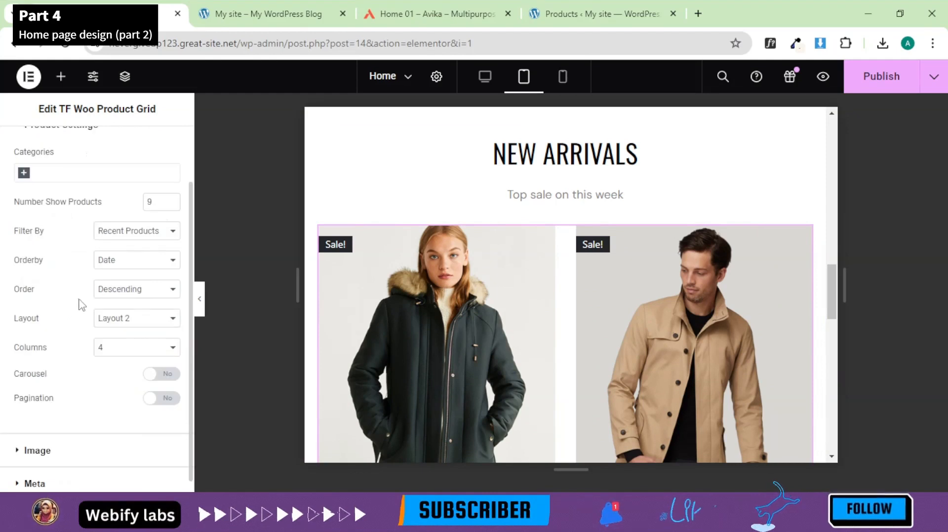
{"action": "left_click", "coordinate": [128, 351]}
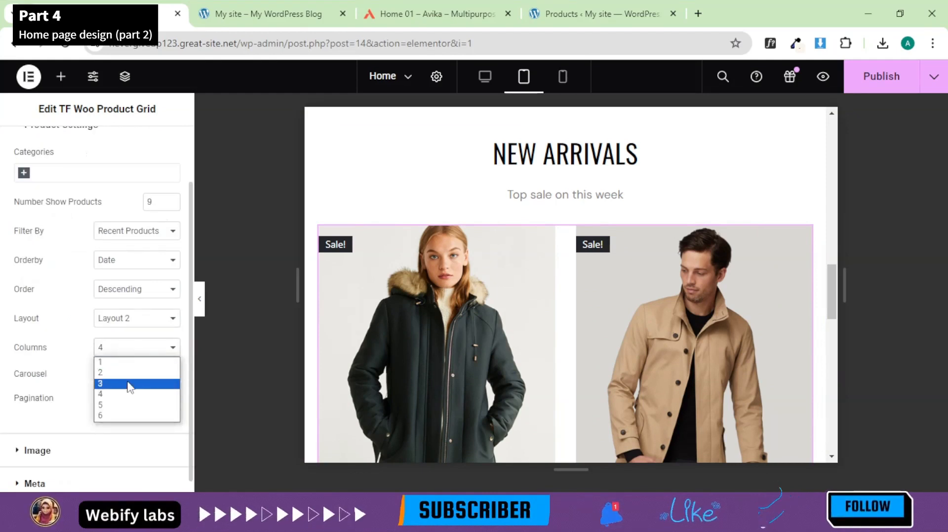
{"action": "left_click", "coordinate": [3, 393]}
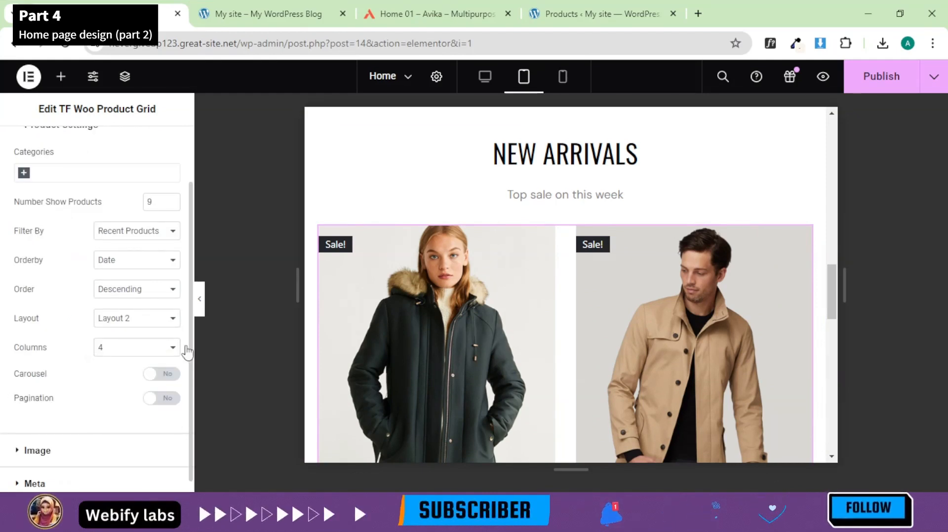
{"action": "scroll", "coordinate": [113, 395], "scroll_direction": "down", "scroll_amount": 1}
{"action": "scroll", "coordinate": [113, 456], "scroll_direction": "up", "scroll_amount": 2}
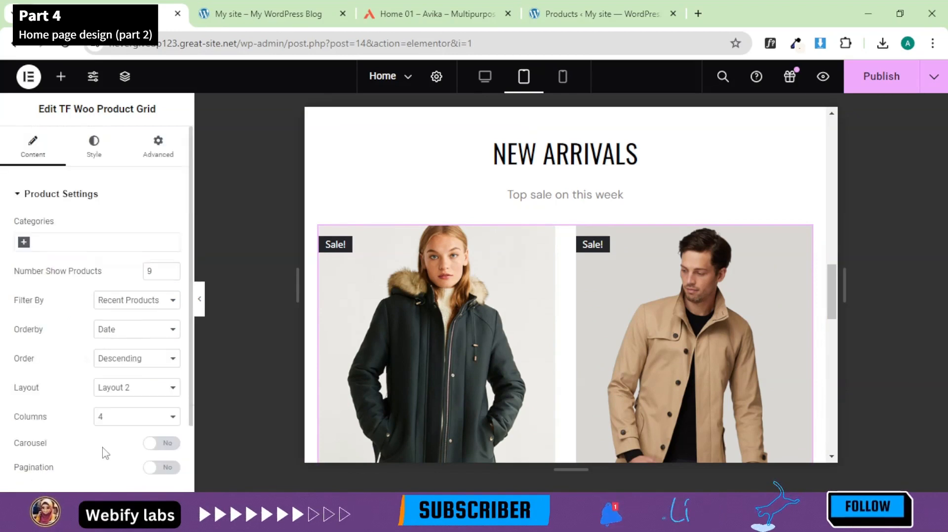
{"action": "scroll", "coordinate": [101, 402], "scroll_direction": "down", "scroll_amount": 3}
{"action": "scroll", "coordinate": [97, 394], "scroll_direction": "up", "scroll_amount": 3}
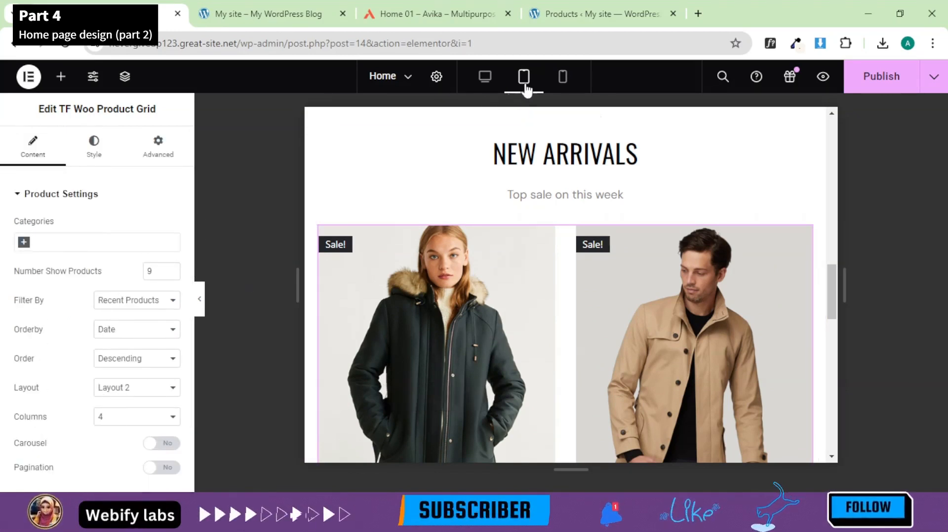
Step: Check the New Arrivals product grid in the mobile and tablet layouts and return to desktop view
{"action": "left_click", "coordinate": [562, 77]}
{"action": "scroll", "coordinate": [554, 220], "scroll_direction": "down", "scroll_amount": 5}
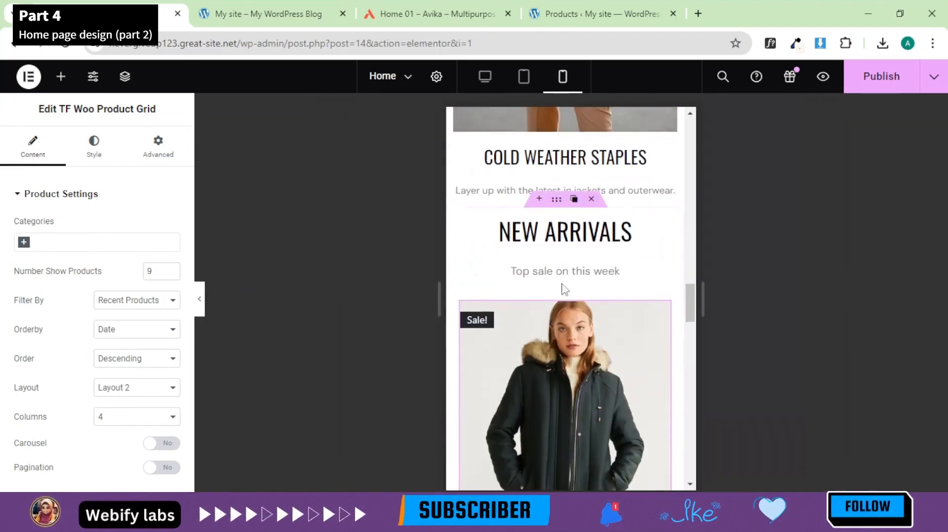
{"action": "scroll", "coordinate": [569, 326], "scroll_direction": "down", "scroll_amount": 10}
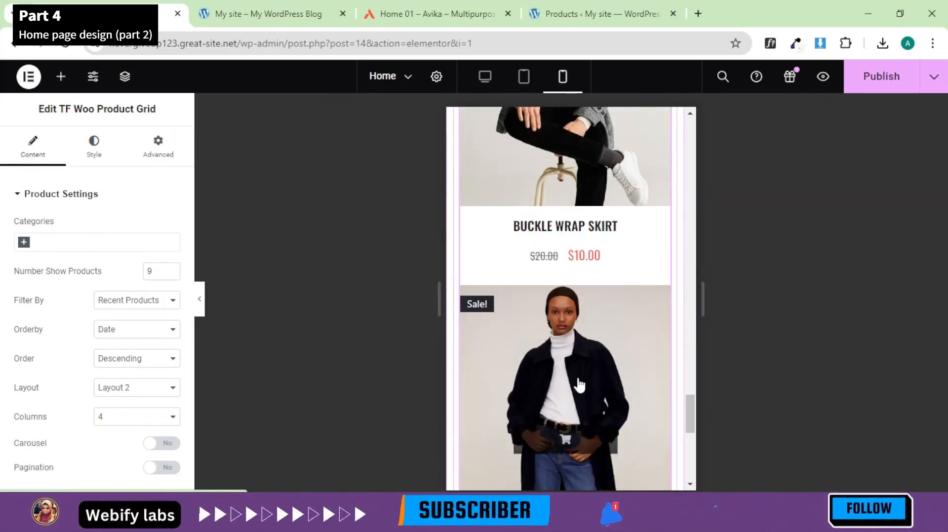
{"action": "scroll", "coordinate": [577, 384], "scroll_direction": "down", "scroll_amount": 3}
{"action": "scroll", "coordinate": [543, 246], "scroll_direction": "up", "scroll_amount": 12}
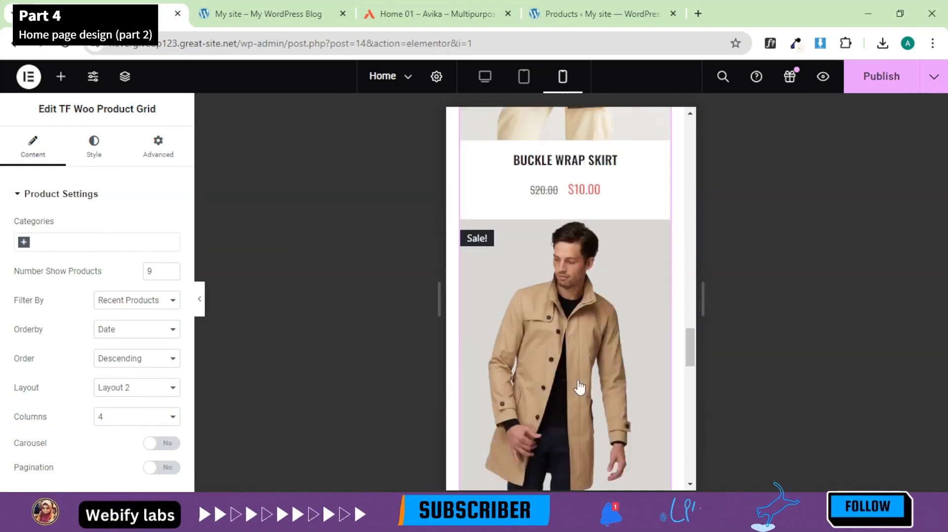
{"action": "left_click", "coordinate": [521, 87]}
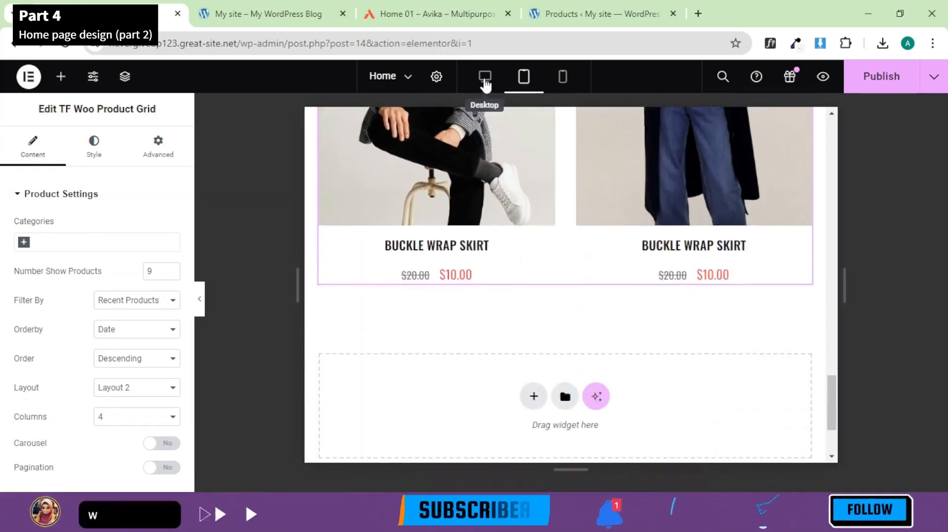
{"action": "left_click", "coordinate": [484, 83]}
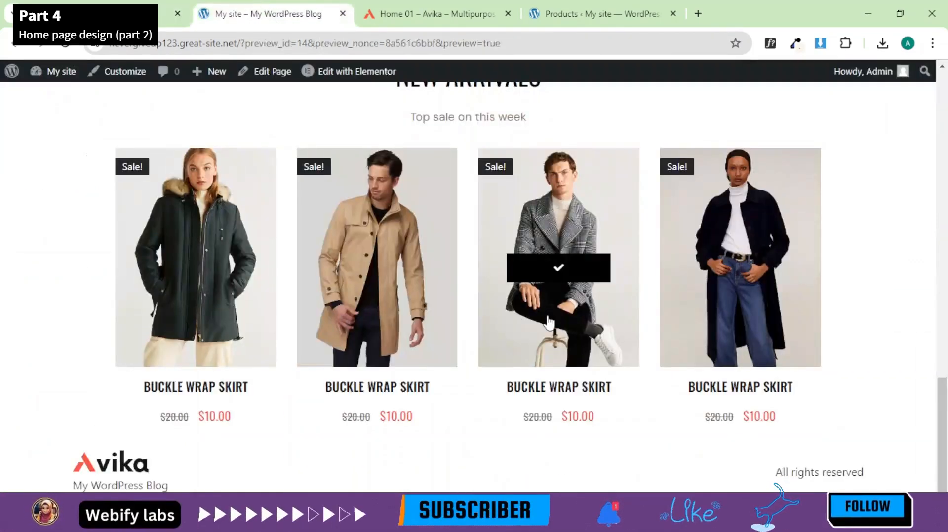
Step: Check the section that follows the products in the Avika demo and publish the Home page
{"action": "left_click", "coordinate": [448, 13]}
{"action": "scroll", "coordinate": [696, 222], "scroll_direction": "down", "scroll_amount": 4}
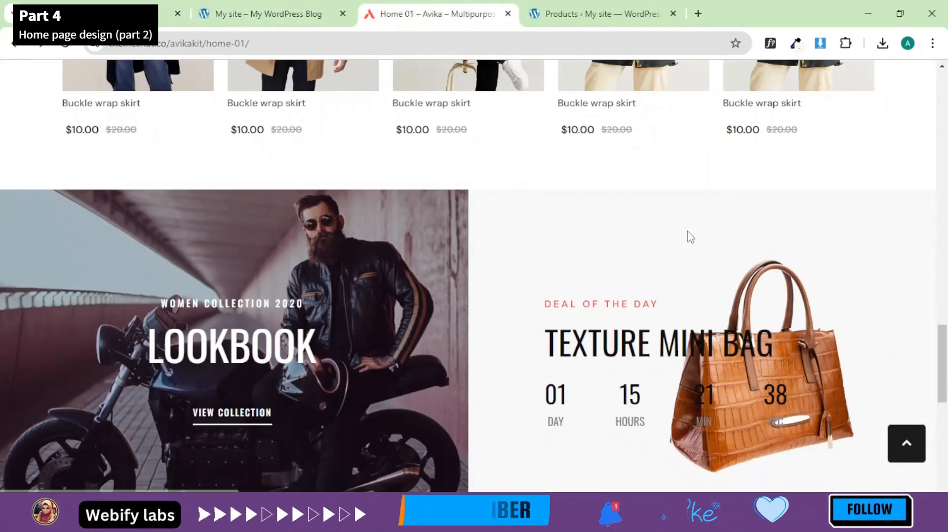
{"action": "left_click", "coordinate": [281, 5]}
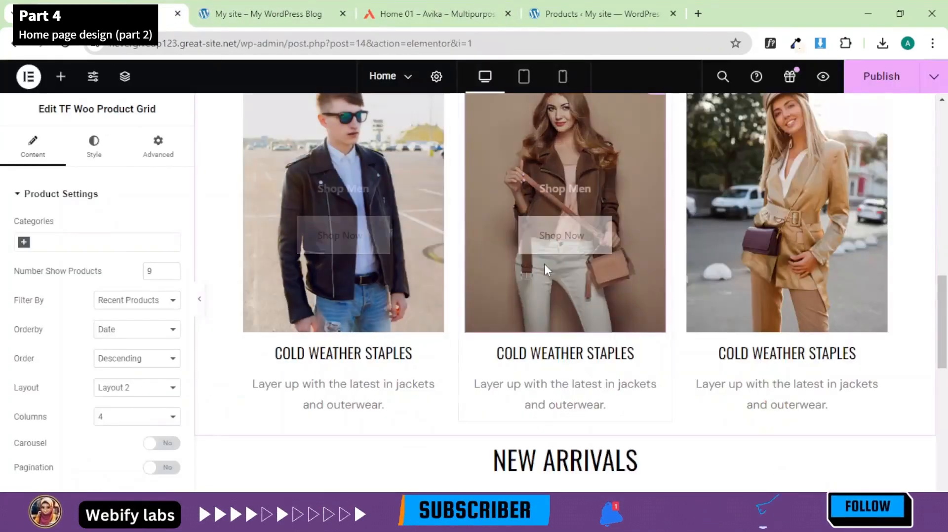
{"action": "scroll", "coordinate": [544, 263], "scroll_direction": "down", "scroll_amount": 5}
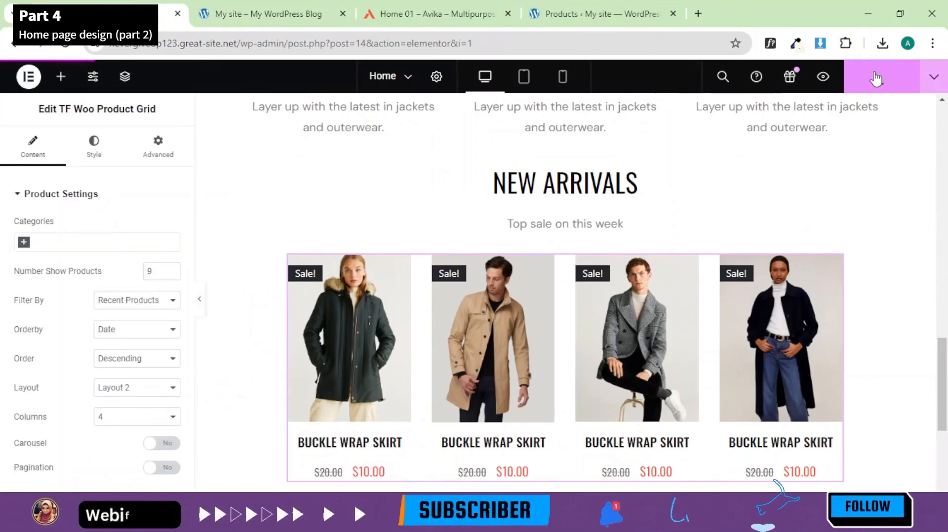
{"action": "scroll", "coordinate": [496, 439], "scroll_direction": "down", "scroll_amount": 5}
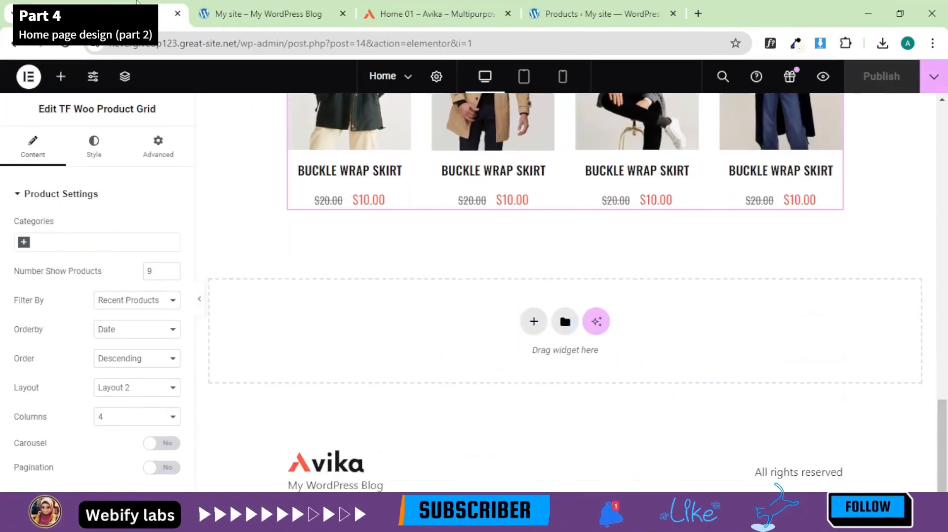
Step: Review the demo's Lookbook and Deal of the Day section and add a single-column container below the New Arrivals grid
{"action": "left_click", "coordinate": [267, 14]}
{"action": "left_click", "coordinate": [437, 14]}
{"action": "scroll", "coordinate": [150, 313], "scroll_direction": "down", "scroll_amount": 4}
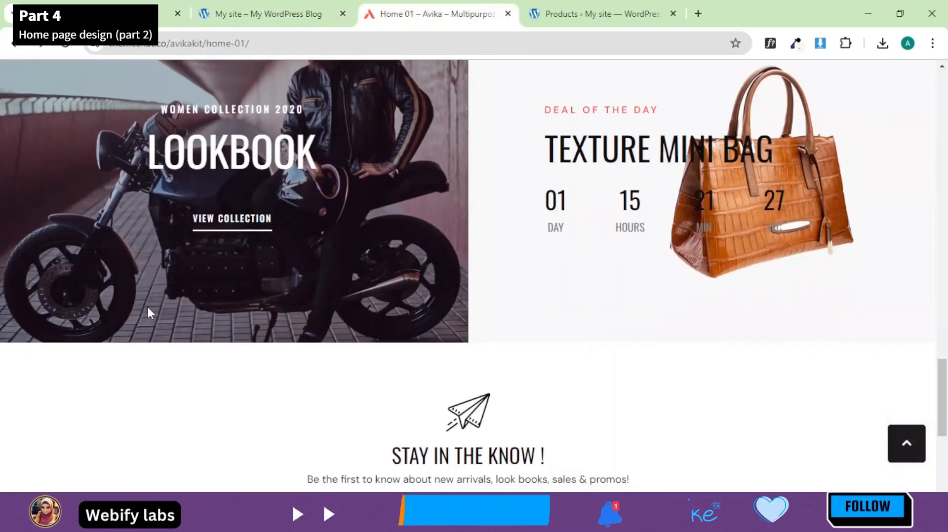
{"action": "left_click", "coordinate": [129, 13]}
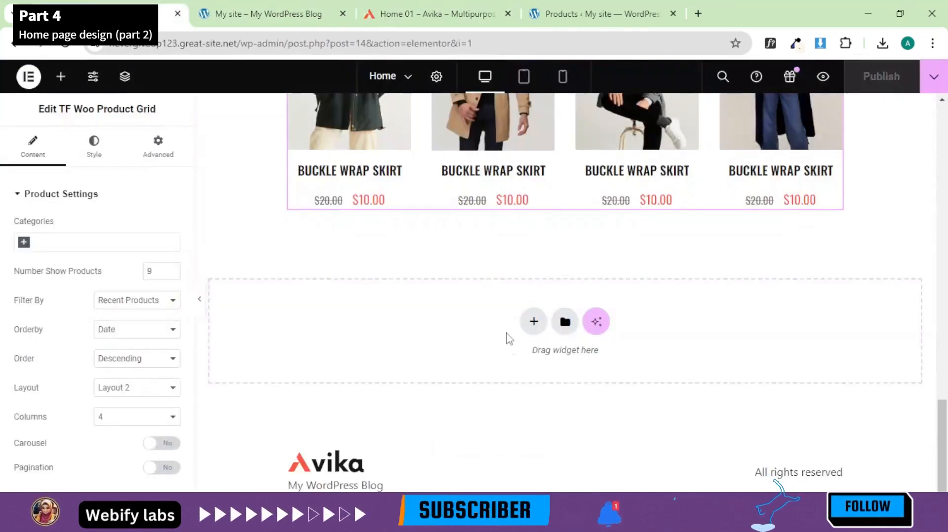
{"action": "left_click", "coordinate": [534, 321]}
{"action": "left_click", "coordinate": [521, 368]}
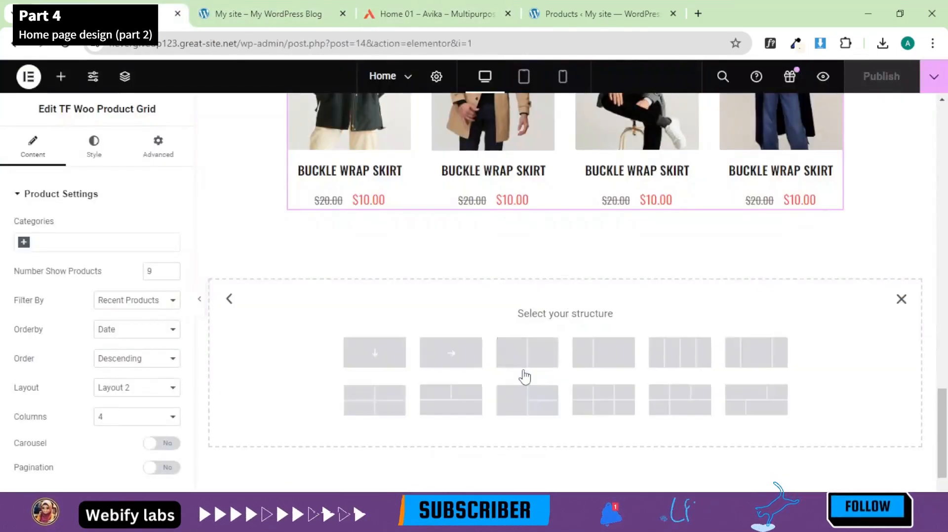
{"action": "left_click", "coordinate": [398, 359]}
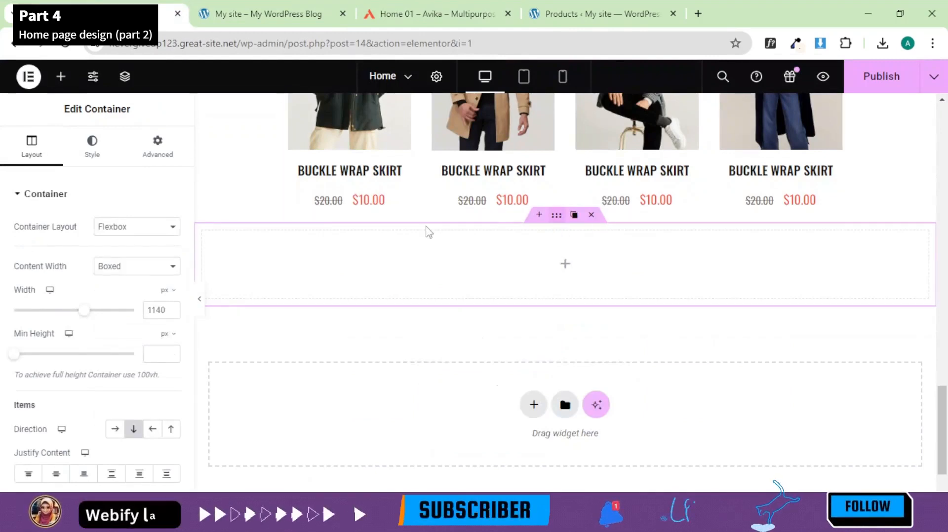
Step: Make the new container full width at 100 vw, with a minimum height of 80 vh and row direction
{"action": "left_click", "coordinate": [109, 271]}
{"action": "left_click", "coordinate": [119, 290]}
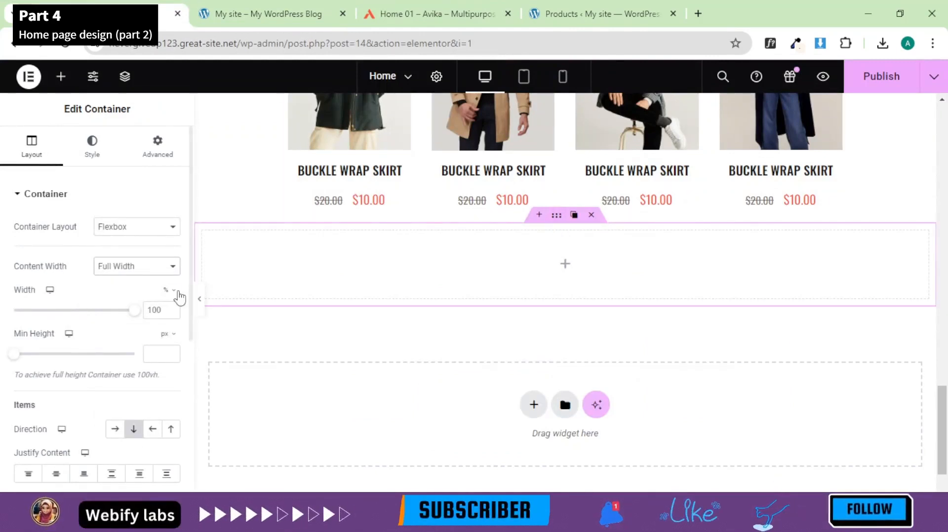
{"action": "left_click", "coordinate": [166, 375]}
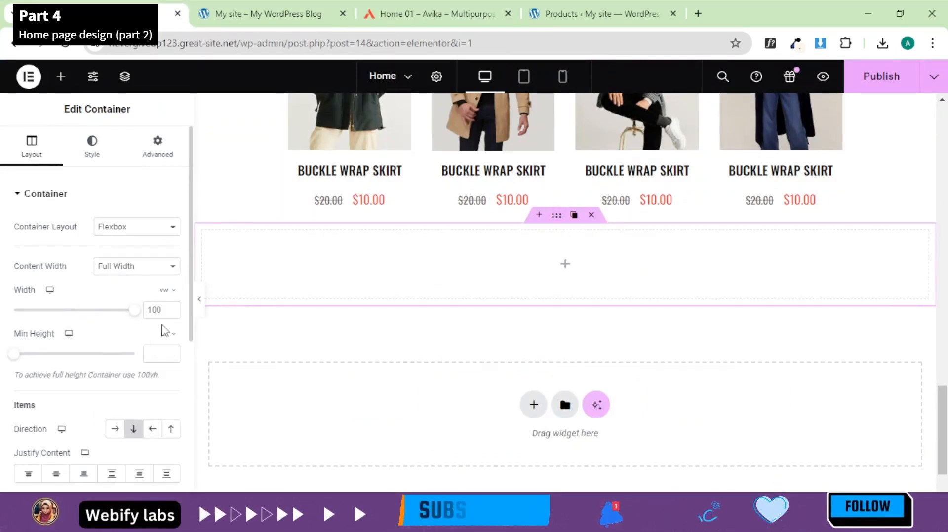
{"action": "left_click", "coordinate": [164, 399]}
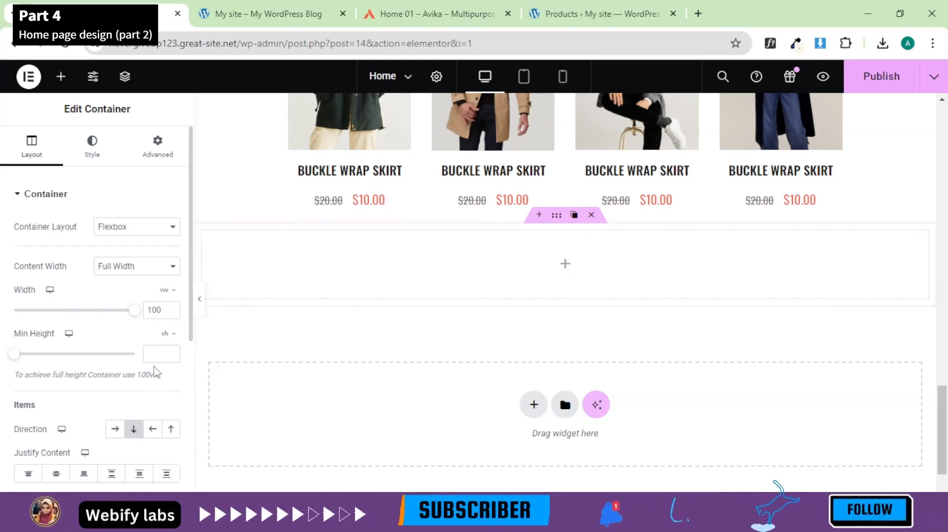
{"action": "left_click", "coordinate": [154, 350]}
{"action": "type", "text": "80"}
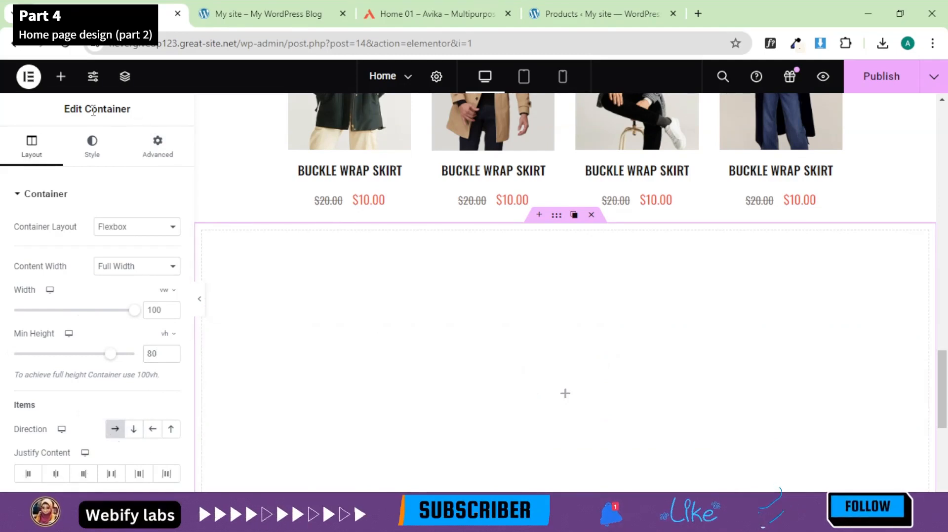
Step: Add an inner container to the new section and duplicate it to form two side-by-side halves
{"action": "left_click", "coordinate": [59, 77]}
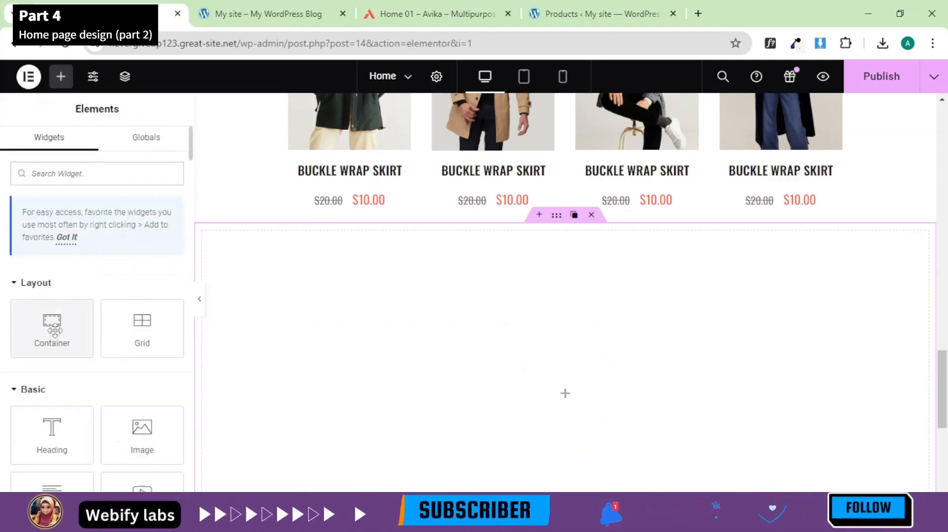
{"action": "left_click_drag", "start_coordinate": [52, 326], "coordinate": [271, 352]}
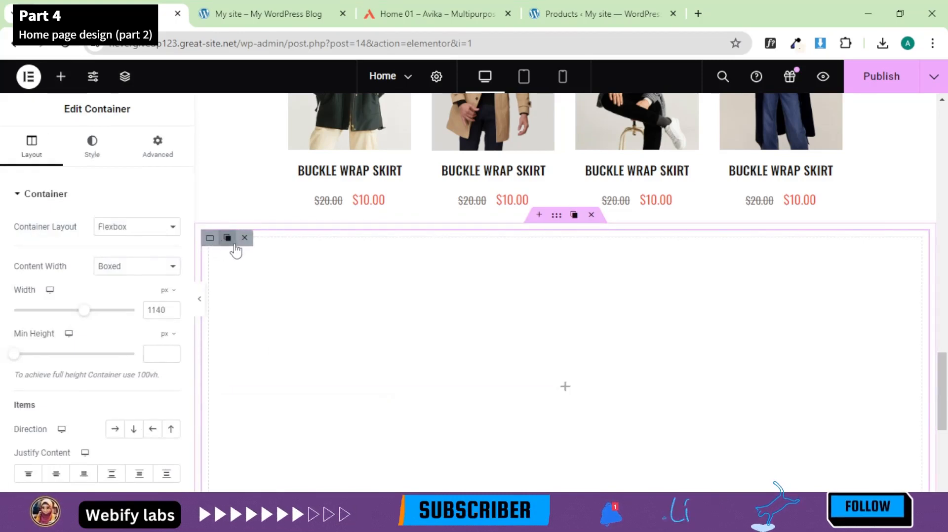
{"action": "left_click", "coordinate": [227, 239]}
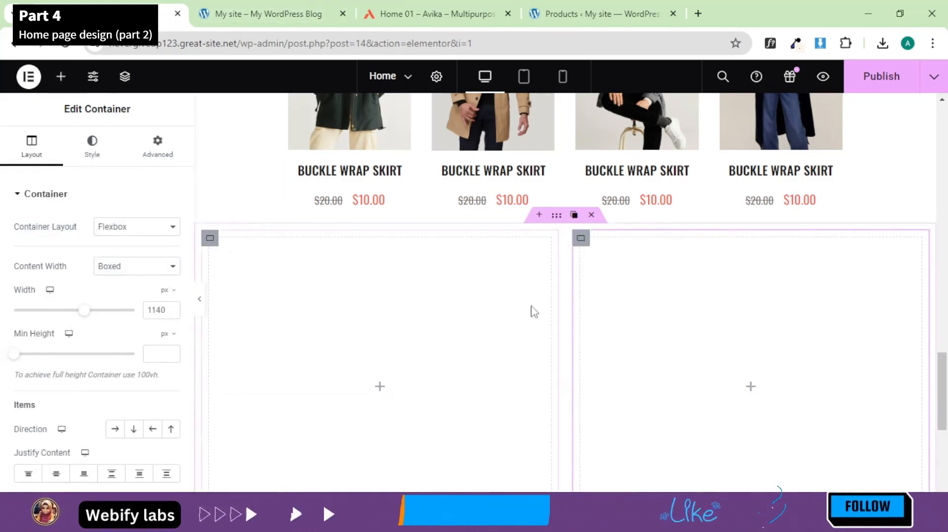
Step: Set the outer container's column and row gaps to 0 and return to the Lookbook section of the Avika demo
{"action": "left_click", "coordinate": [556, 216]}
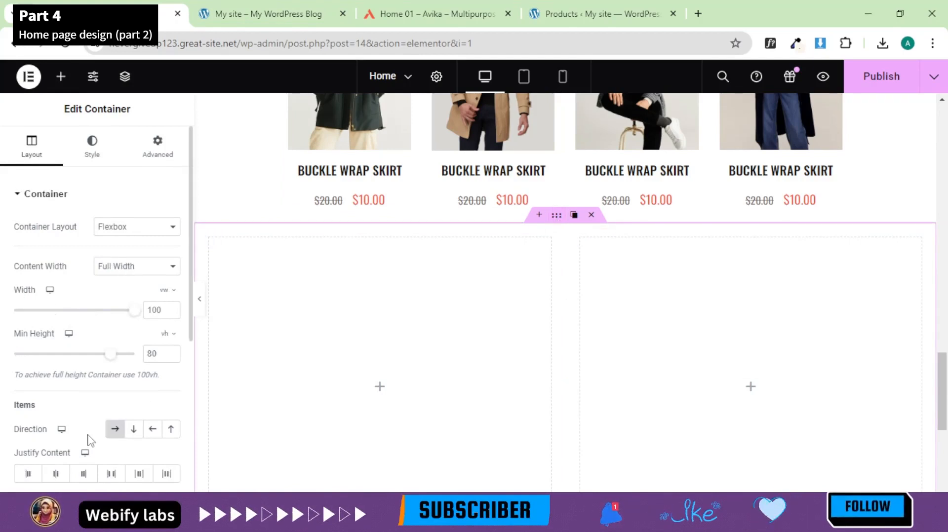
{"action": "scroll", "coordinate": [90, 439], "scroll_direction": "down", "scroll_amount": 3}
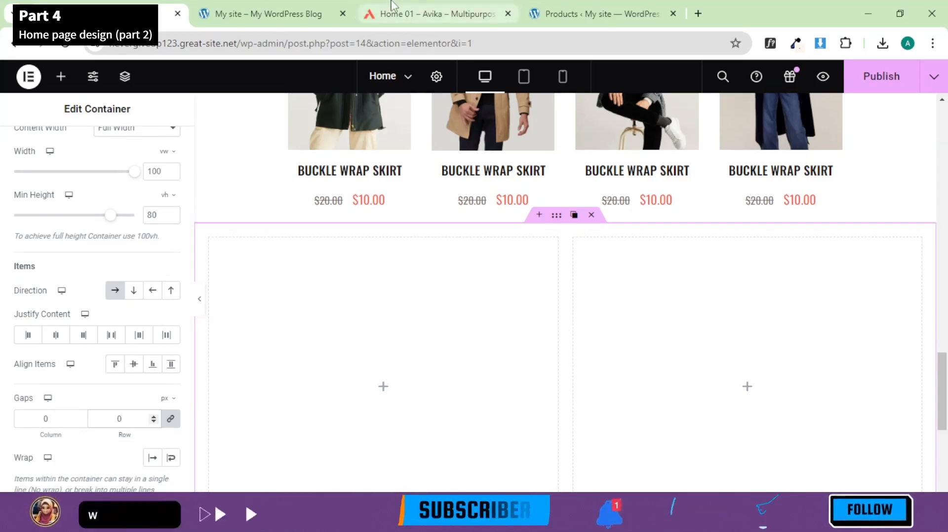
{"action": "left_click", "coordinate": [266, 14]}
{"action": "key", "text": "ctrl+Tab"}
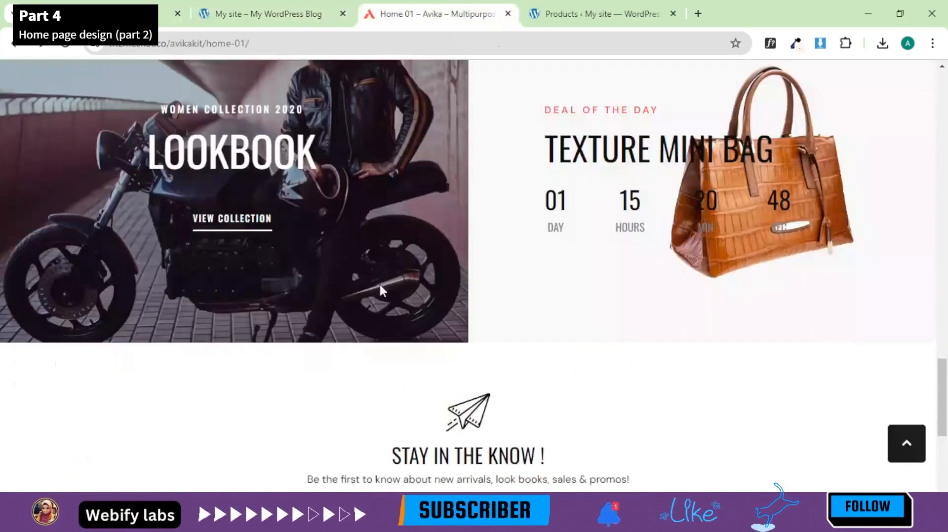
Step: Check the demo's Lookbook section and give the left inner container of the new section a classic background
{"action": "scroll", "coordinate": [380, 290], "scroll_direction": "down", "scroll_amount": 4}
{"action": "scroll", "coordinate": [313, 380], "scroll_direction": "up", "scroll_amount": 4}
{"action": "scroll", "coordinate": [174, 285], "scroll_direction": "up", "scroll_amount": 2}
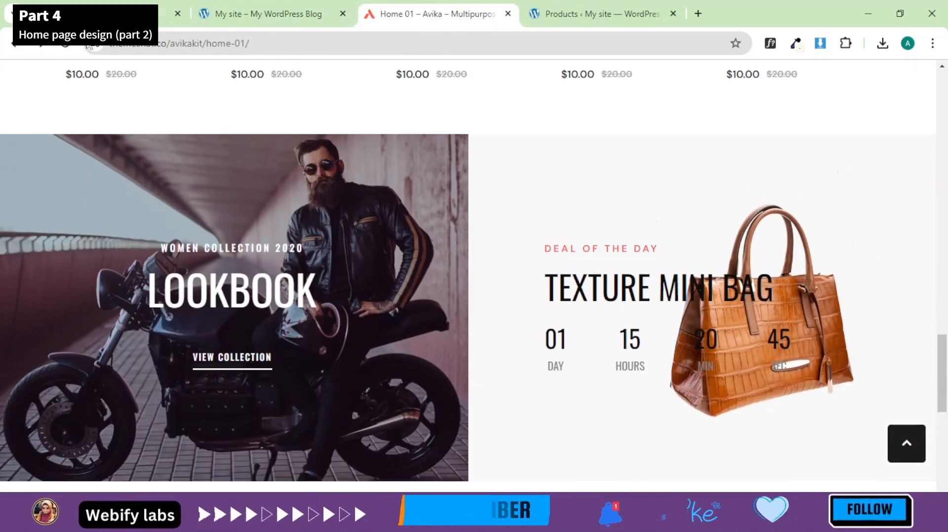
{"action": "key", "text": "ctrl+shift+Tab"}
{"action": "key", "text": "ctrl+shift+Tab"}
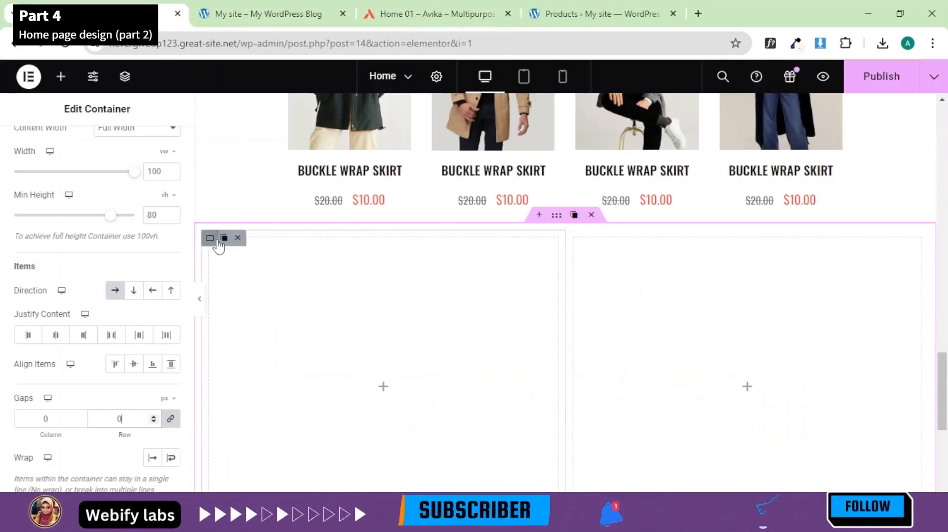
{"action": "left_click", "coordinate": [217, 242]}
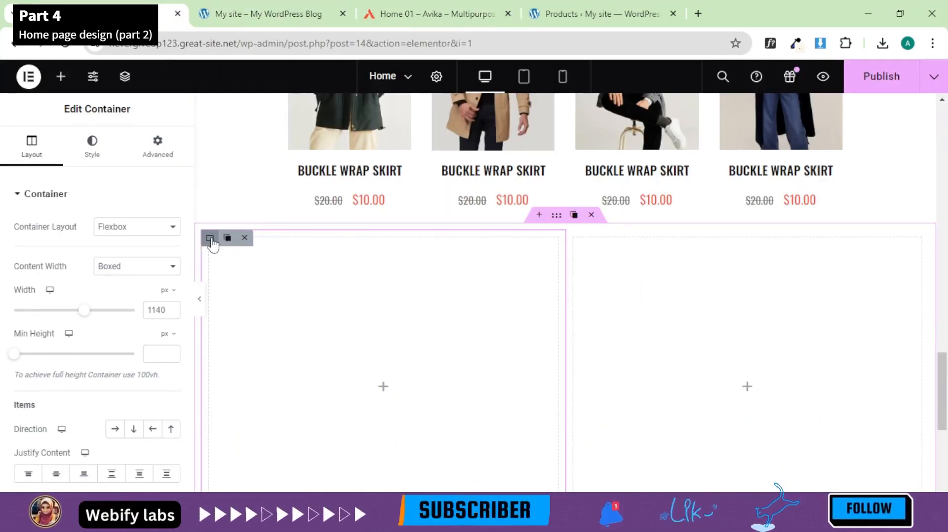
{"action": "left_click", "coordinate": [91, 156]}
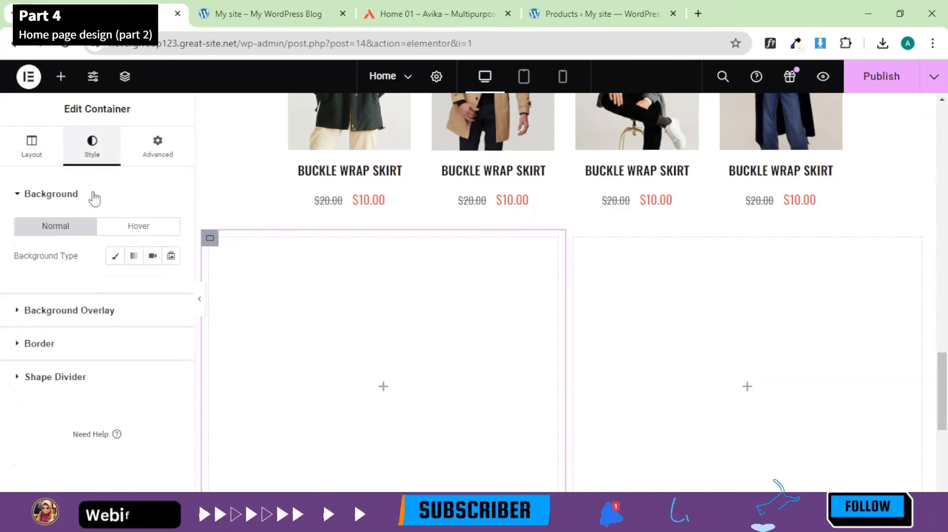
{"action": "left_click", "coordinate": [116, 256]}
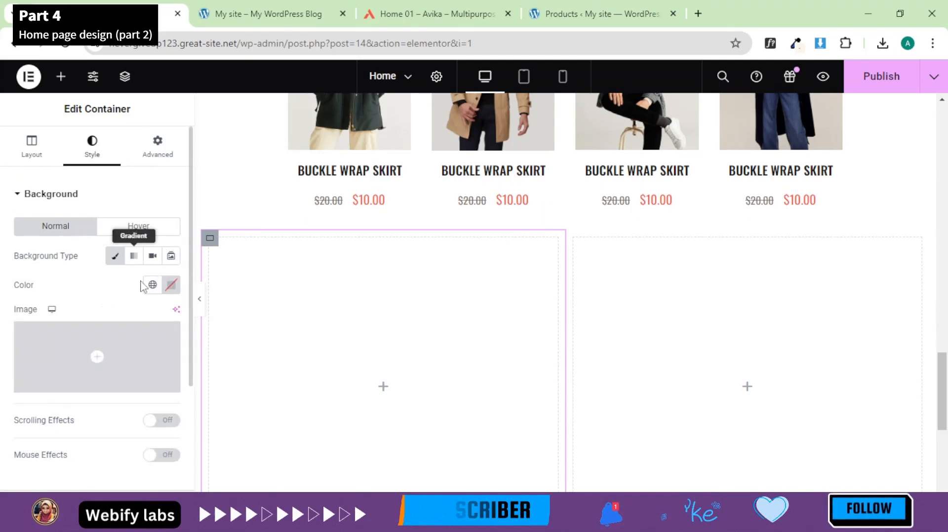
Step: Upload img_bg_lookbook_Home01-GQBVGYQ.jpg from Downloads and insert it as the left container's background image
{"action": "left_click", "coordinate": [132, 335]}
{"action": "left_click", "coordinate": [208, 130]}
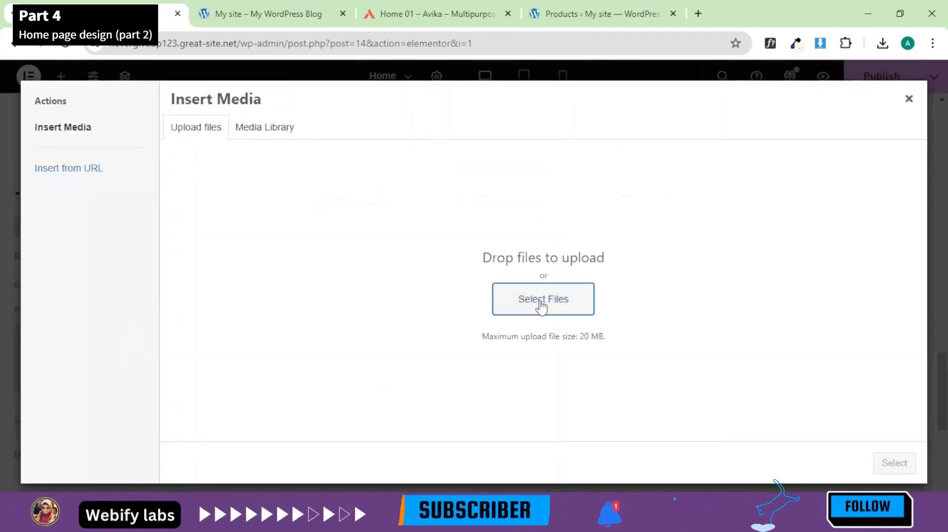
{"action": "left_click", "coordinate": [541, 305]}
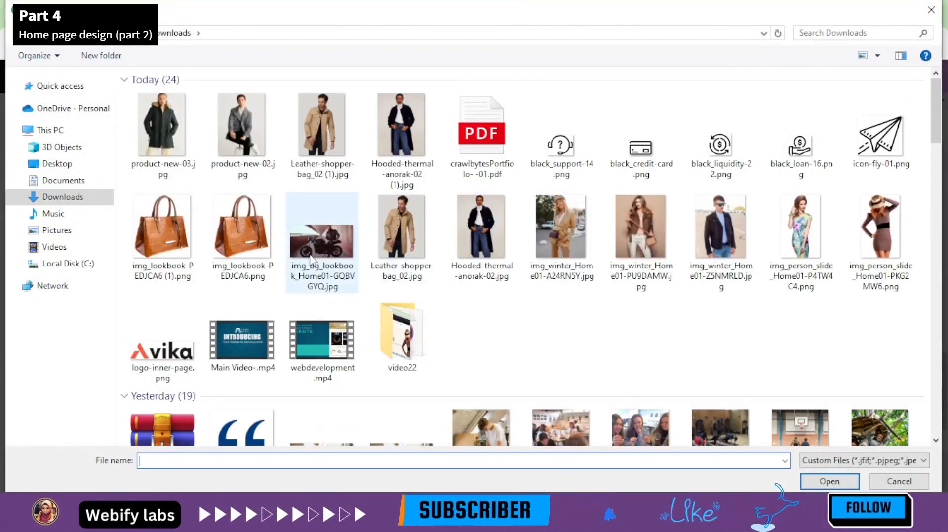
{"action": "left_click", "coordinate": [358, 236]}
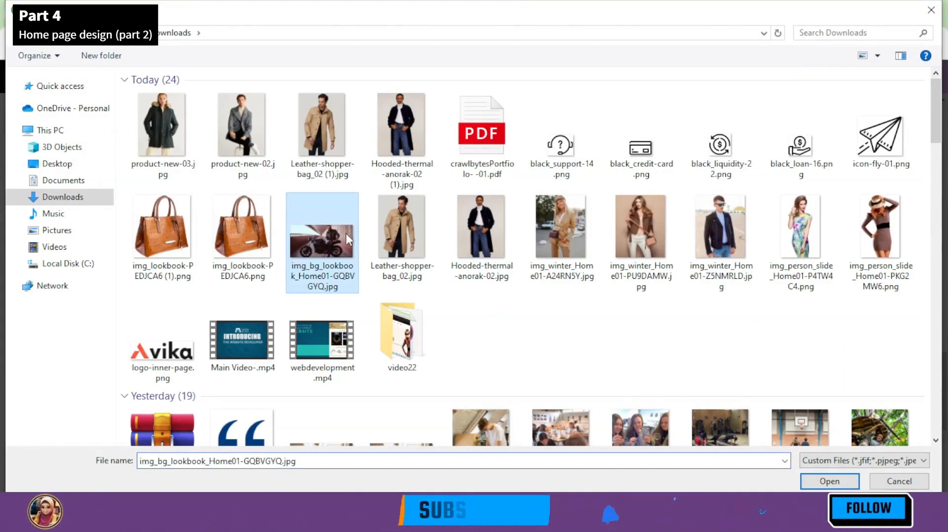
{"action": "left_click", "coordinate": [830, 480]}
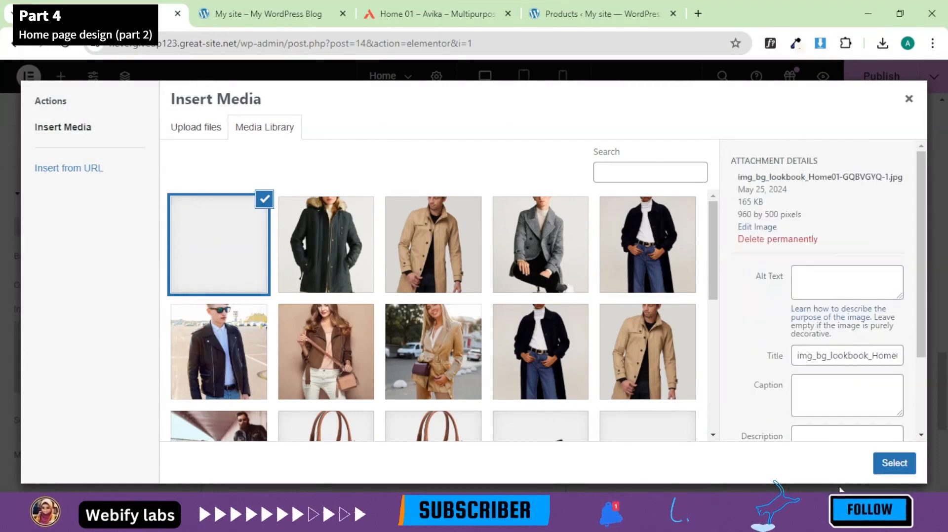
{"action": "left_click", "coordinate": [895, 463]}
Step: Set the left container's background image to position Center Center, No-repeat and display size Cover
{"action": "scroll", "coordinate": [216, 449], "scroll_direction": "down", "scroll_amount": 5}
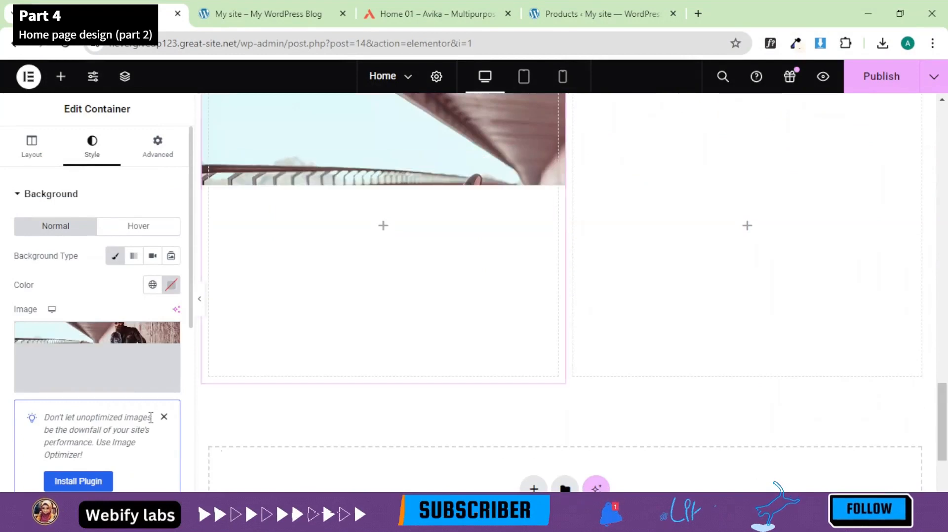
{"action": "scroll", "coordinate": [112, 437], "scroll_direction": "down", "scroll_amount": 4}
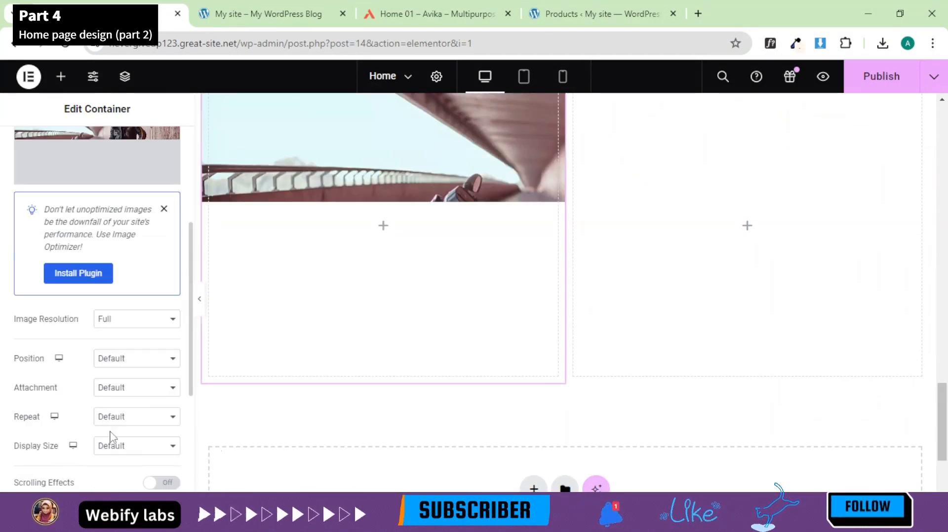
{"action": "left_click", "coordinate": [133, 366]}
{"action": "left_click", "coordinate": [139, 383]}
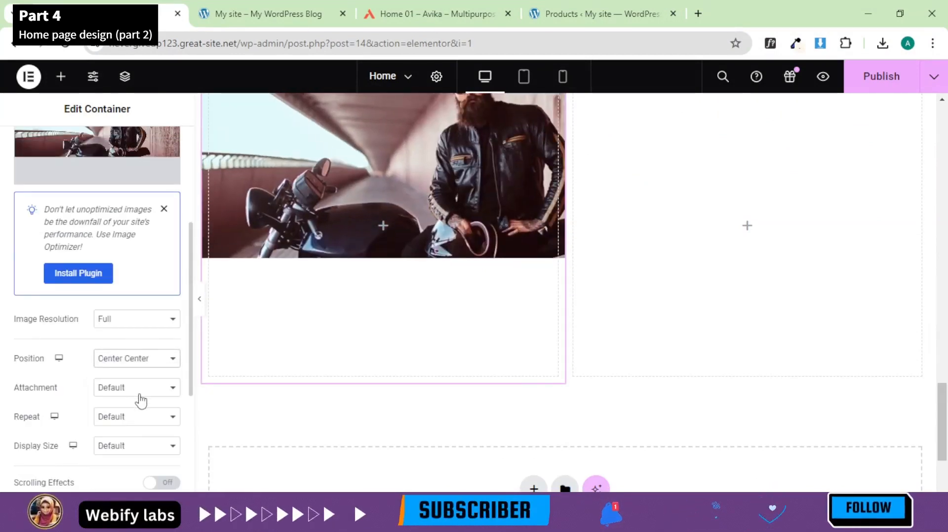
{"action": "left_click", "coordinate": [127, 419]}
{"action": "left_click", "coordinate": [136, 441]}
{"action": "left_click", "coordinate": [135, 447]}
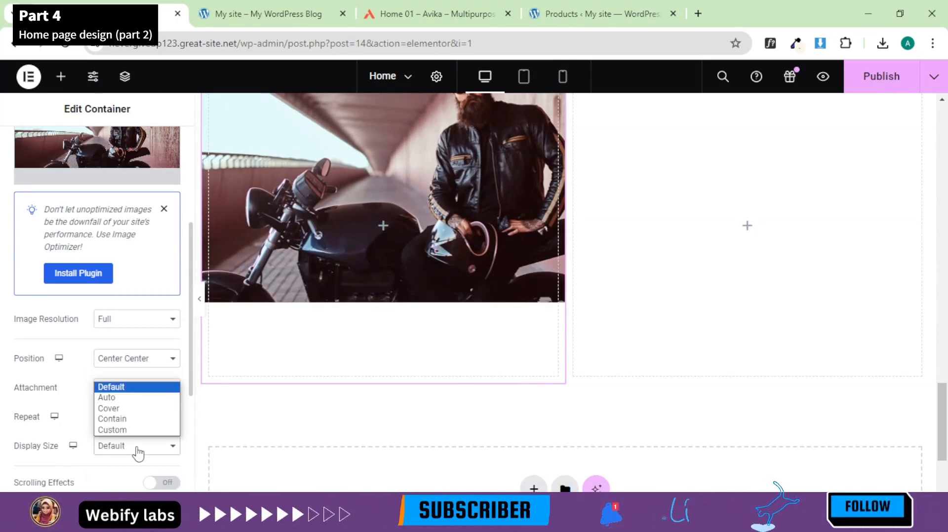
{"action": "left_click", "coordinate": [108, 408]}
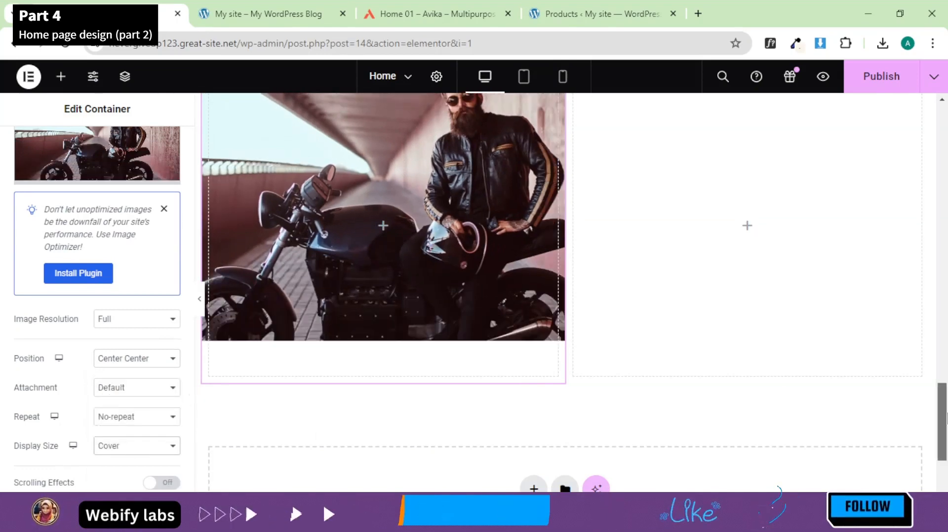
Step: Move the demo's browser tab beside the editor's and examine the Lookbook headings and View Collection link
{"action": "scroll", "coordinate": [944, 395], "scroll_direction": "up", "scroll_amount": 2}
{"action": "left_click", "coordinate": [283, 13]}
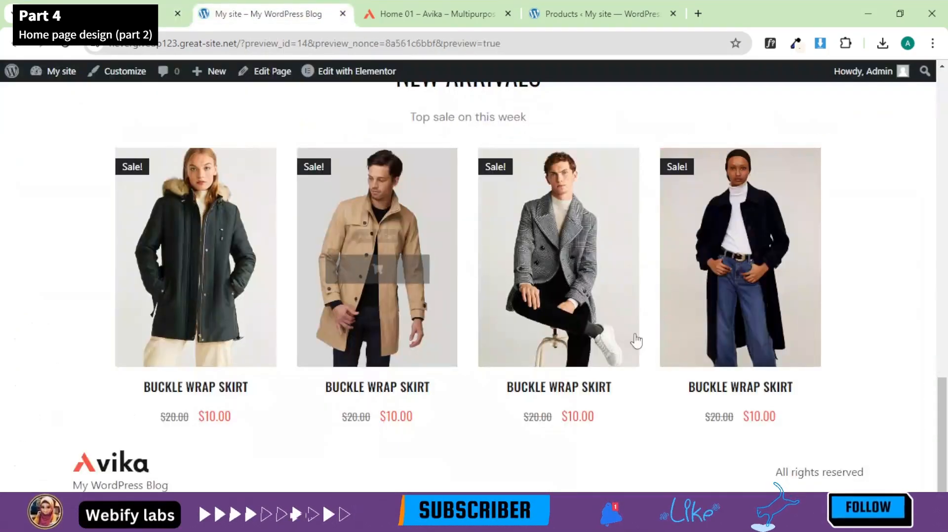
{"action": "left_click_drag", "start_coordinate": [471, 5], "coordinate": [306, 8]}
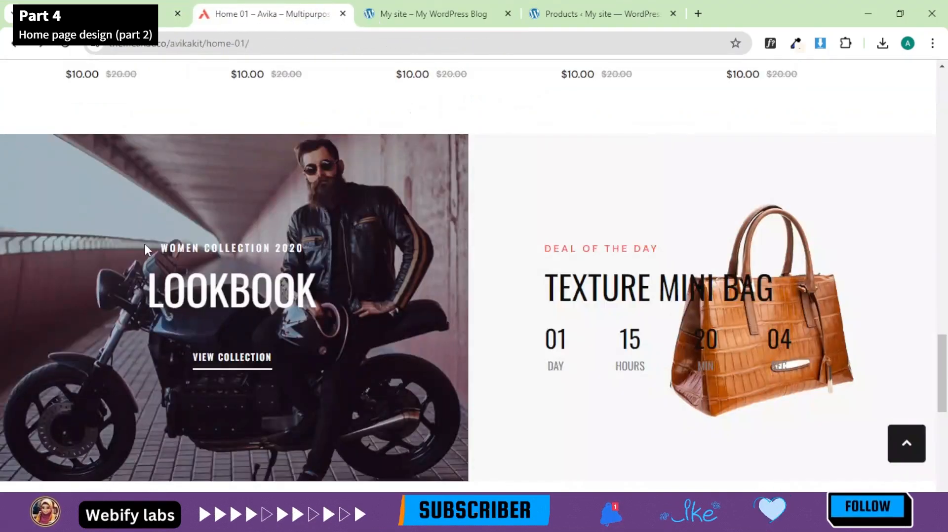
{"action": "left_click_drag", "start_coordinate": [146, 249], "coordinate": [290, 261]}
{"action": "left_click", "coordinate": [302, 369]}
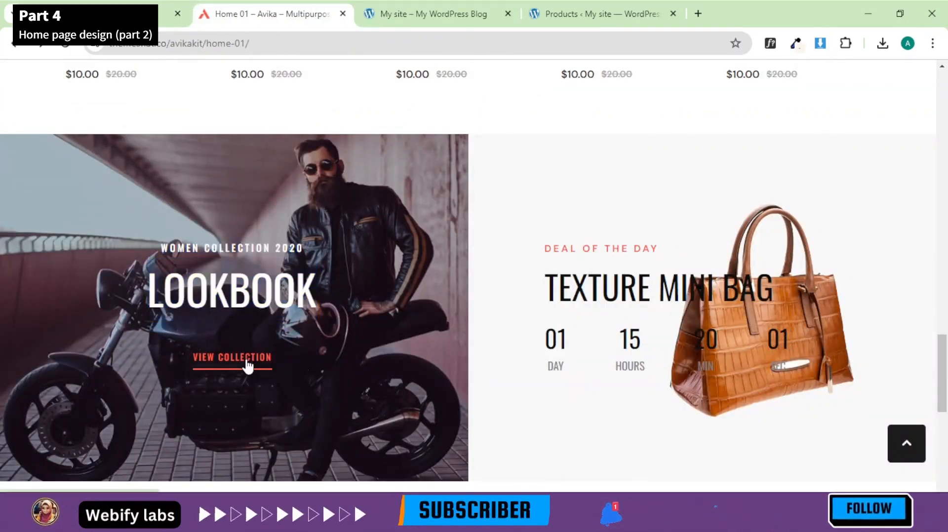
{"action": "left_click", "coordinate": [625, 519]}
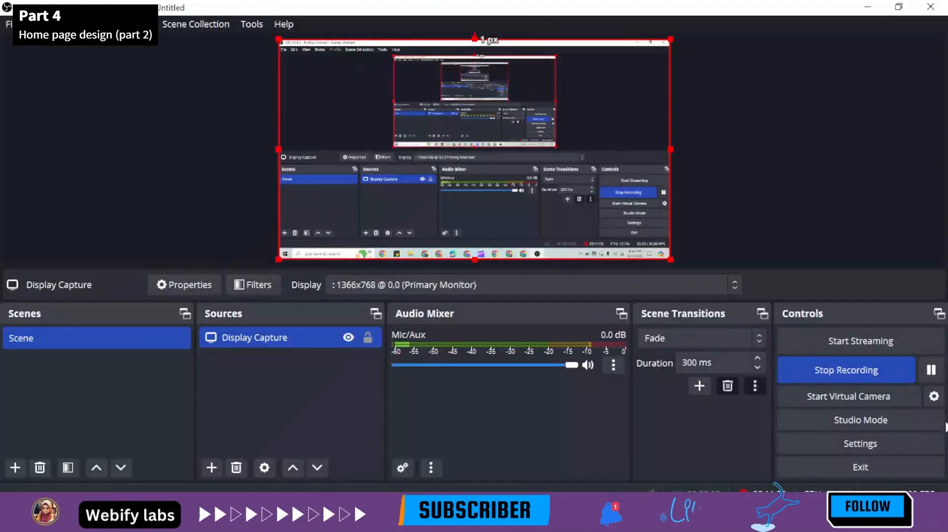
{"action": "left_click", "coordinate": [926, 374]}
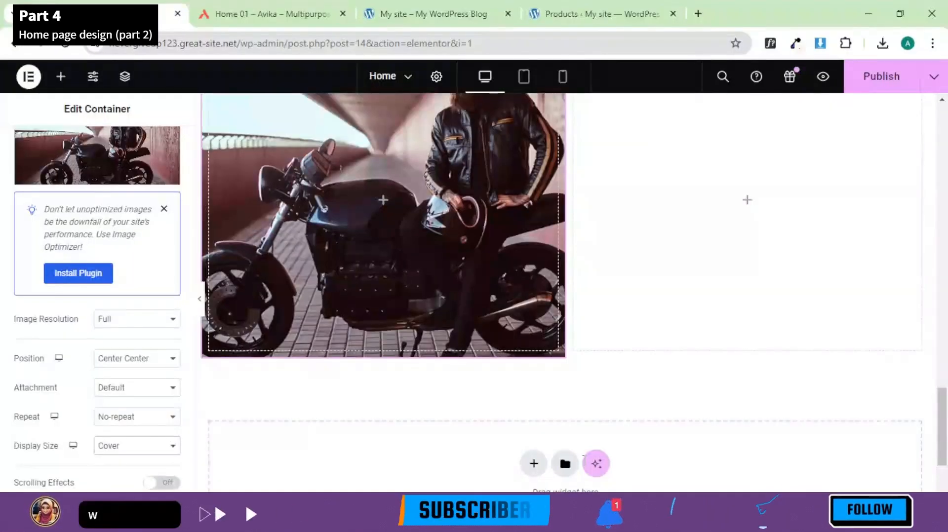
{"action": "left_click_drag", "start_coordinate": [942, 408], "coordinate": [942, 365]}
{"action": "left_click", "coordinate": [298, 11]}
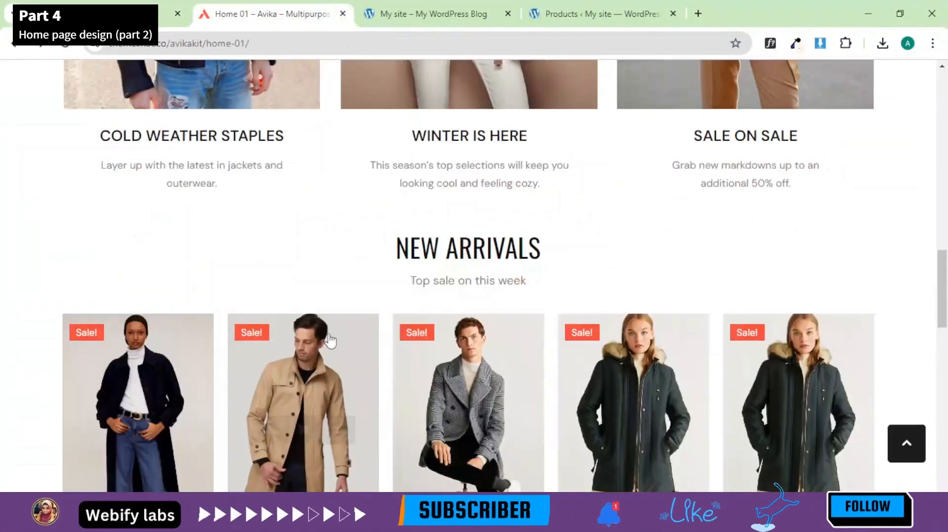
{"action": "left_click_drag", "start_coordinate": [942, 291], "coordinate": [943, 400]}
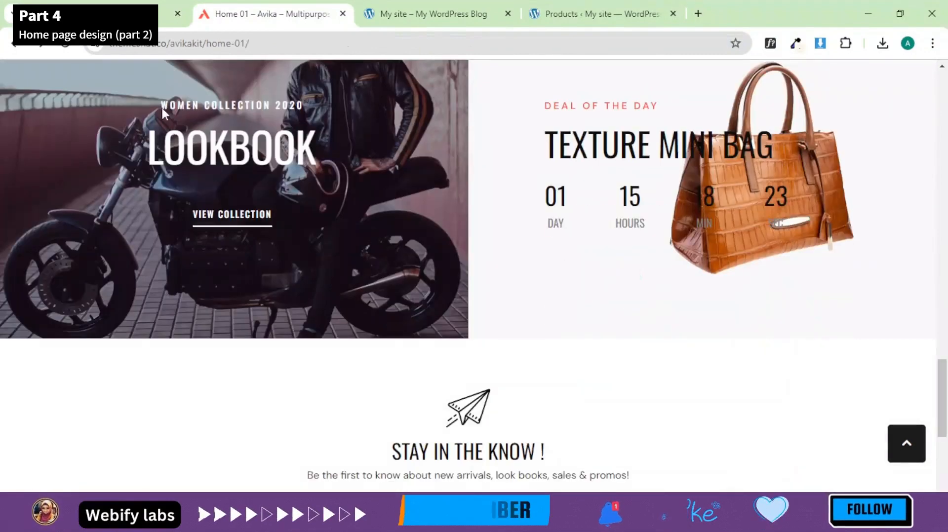
Step: Copy the NEW ARRIVALS heading in the editor and paste it twice into the left container with the motorcycle background
{"action": "left_click", "coordinate": [92, 2]}
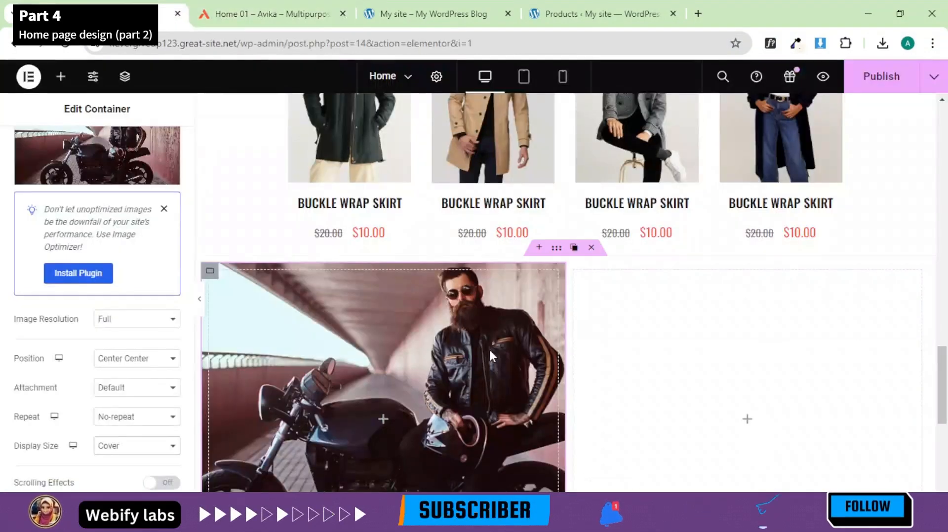
{"action": "left_click_drag", "start_coordinate": [944, 388], "coordinate": [944, 309]}
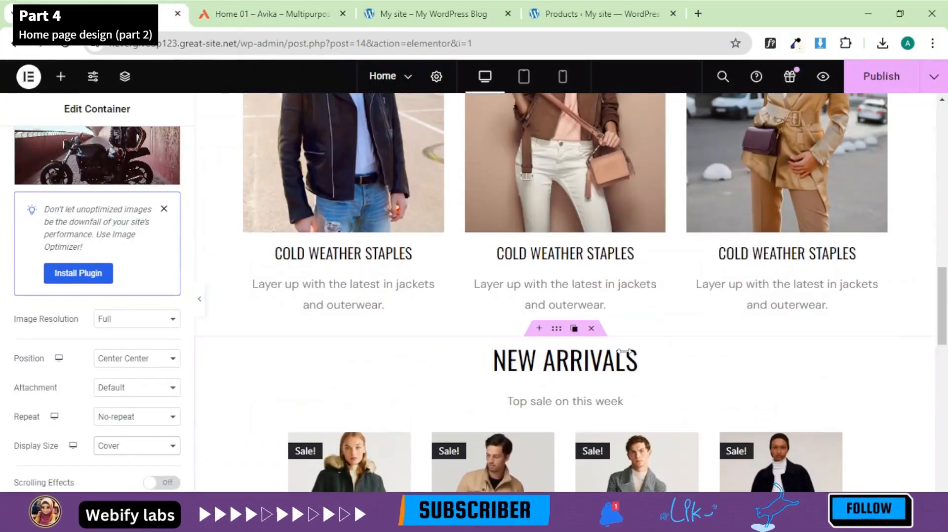
{"action": "right_click", "coordinate": [596, 367]}
{"action": "left_click", "coordinate": [618, 299]}
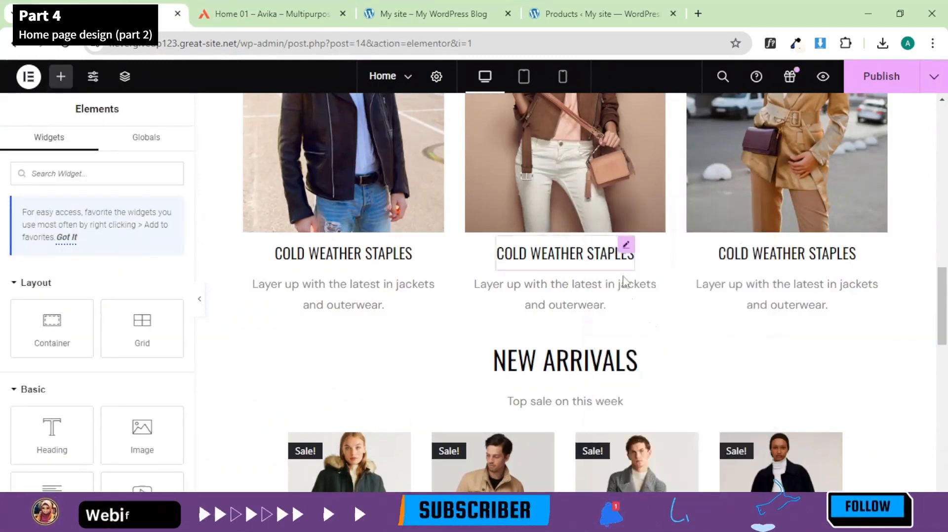
{"action": "left_click_drag", "start_coordinate": [944, 313], "coordinate": [945, 408]}
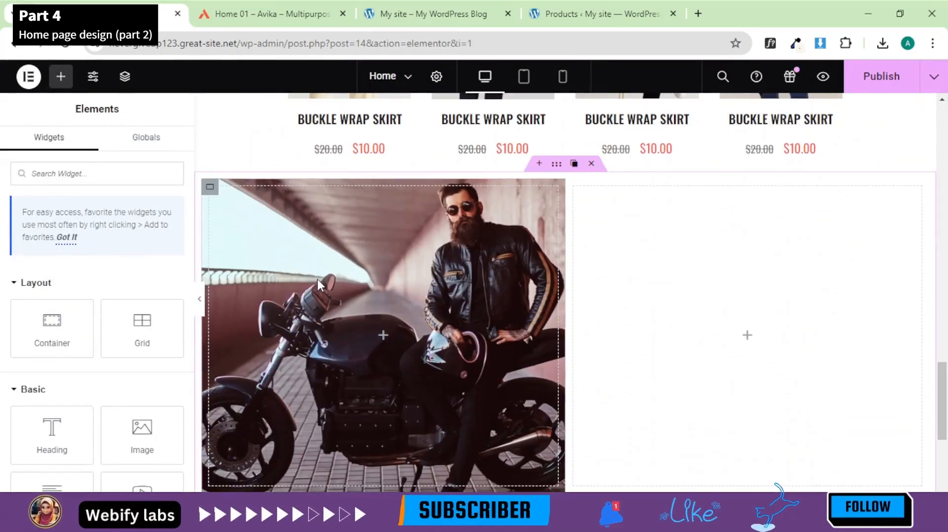
{"action": "right_click", "coordinate": [319, 306]}
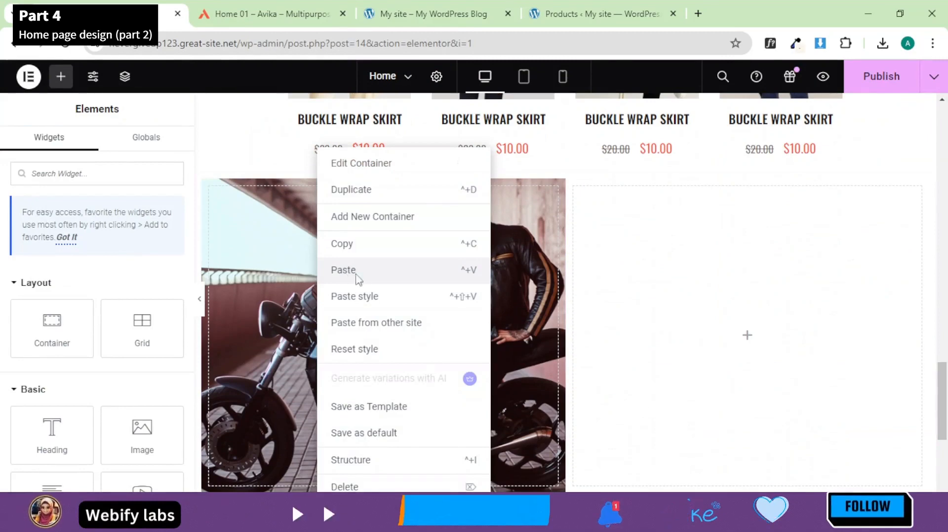
{"action": "left_click", "coordinate": [356, 275]}
{"action": "right_click", "coordinate": [316, 242]}
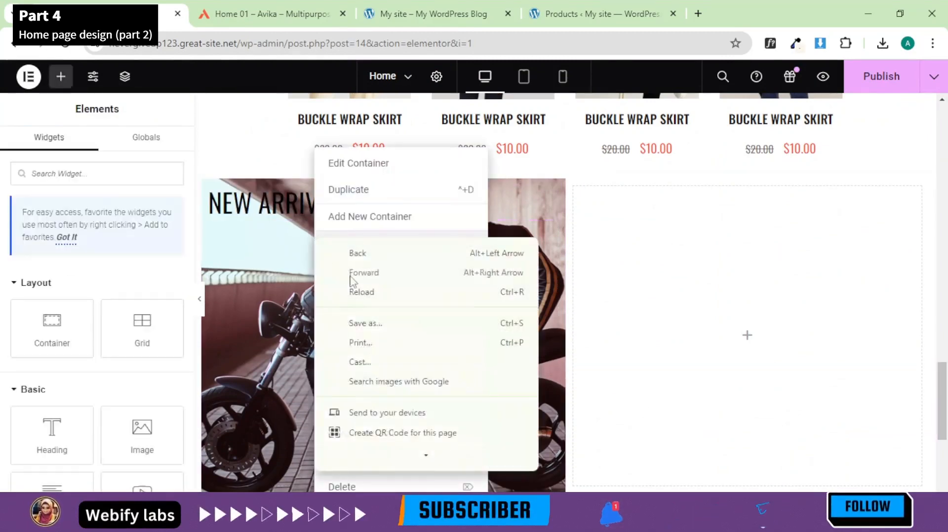
{"action": "right_click", "coordinate": [267, 275]}
{"action": "left_click", "coordinate": [300, 277]}
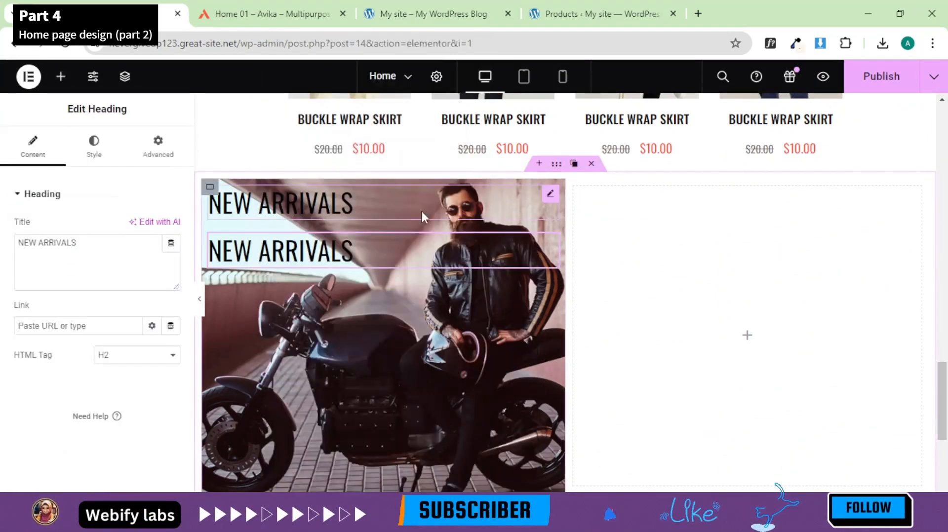
Step: Centre the left container's contents both vertically and horizontally through its Justify Content and Align Items settings
{"action": "left_click", "coordinate": [210, 188]}
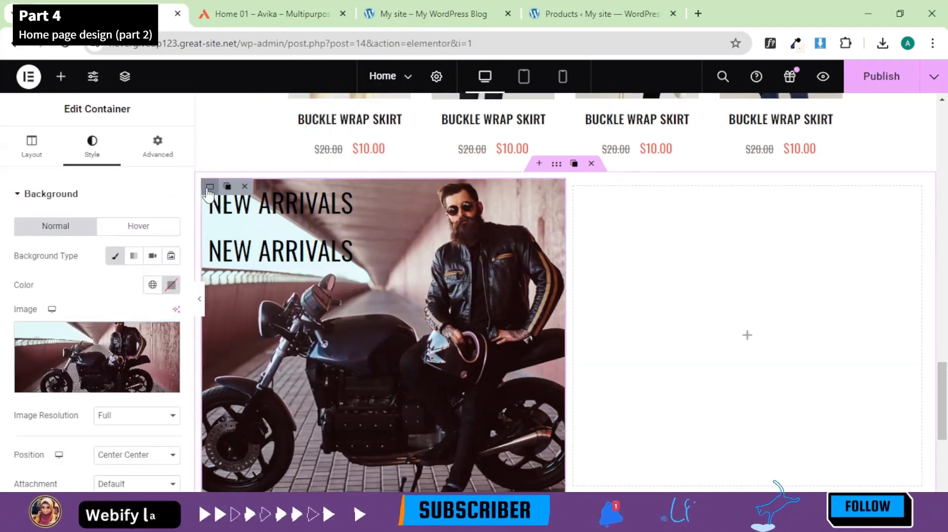
{"action": "left_click", "coordinate": [32, 145]}
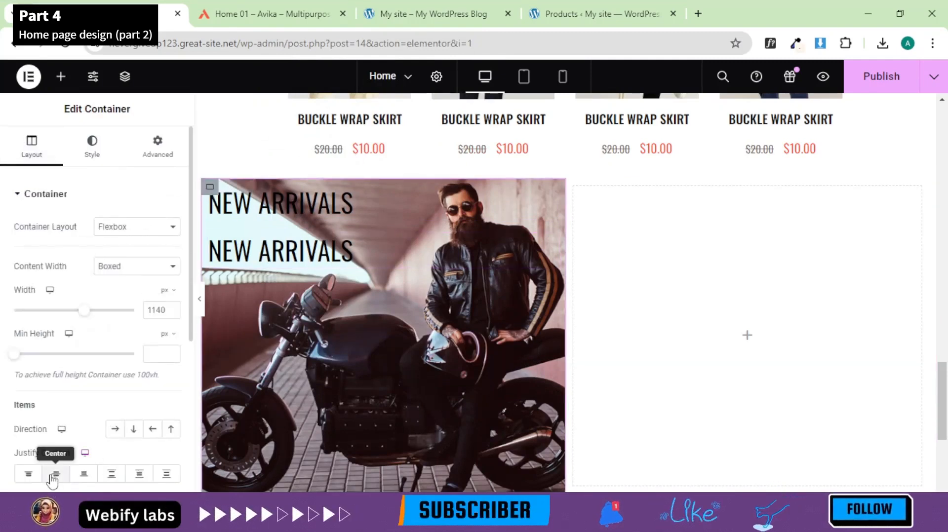
{"action": "left_click", "coordinate": [55, 475]}
{"action": "left_click", "coordinate": [134, 502]}
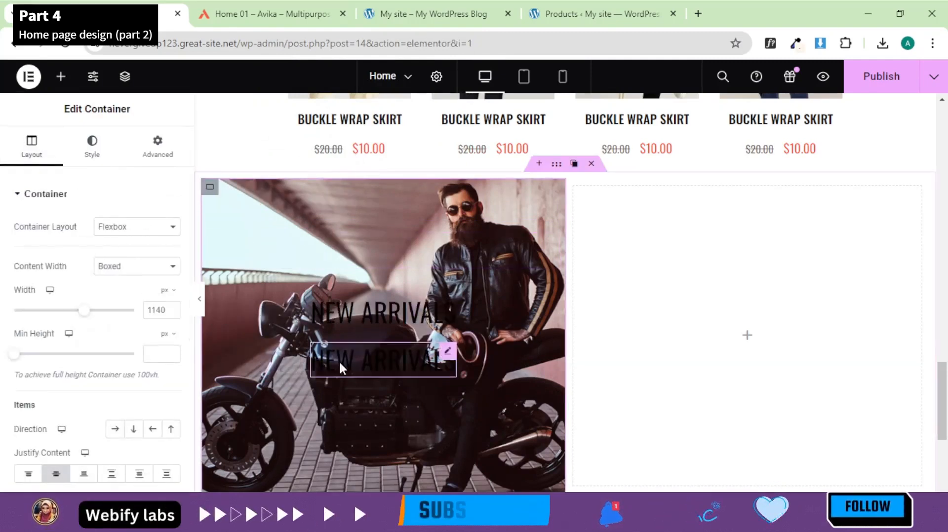
Step: Set the text colour of both pasted headings to the global white and return to the demo's Lookbook section
{"action": "left_click", "coordinate": [450, 305]}
{"action": "left_click", "coordinate": [96, 154]}
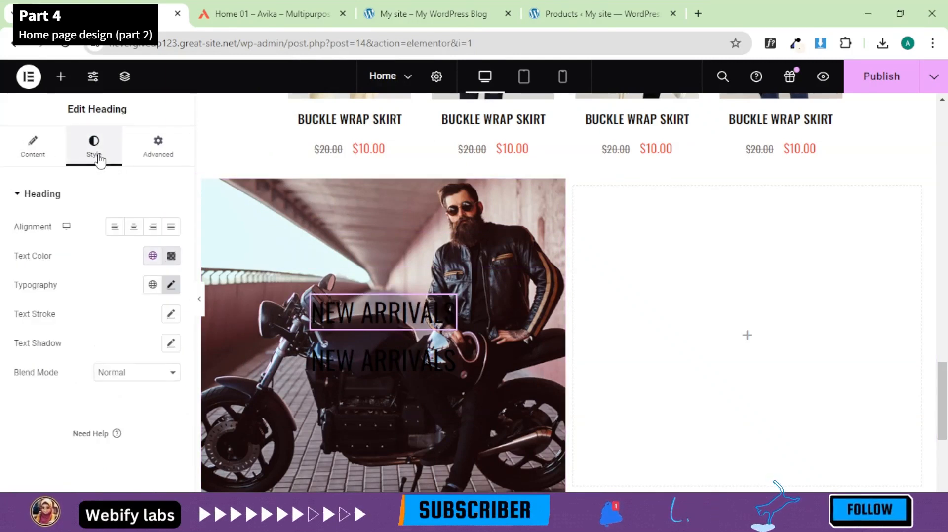
{"action": "left_click", "coordinate": [152, 256]}
{"action": "left_click", "coordinate": [105, 431]}
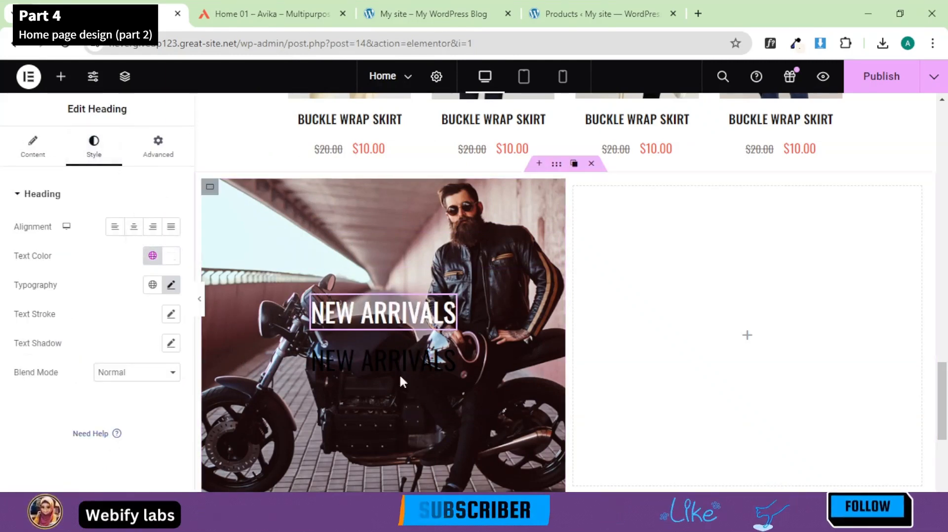
{"action": "left_click", "coordinate": [94, 148]}
{"action": "left_click", "coordinate": [152, 255]}
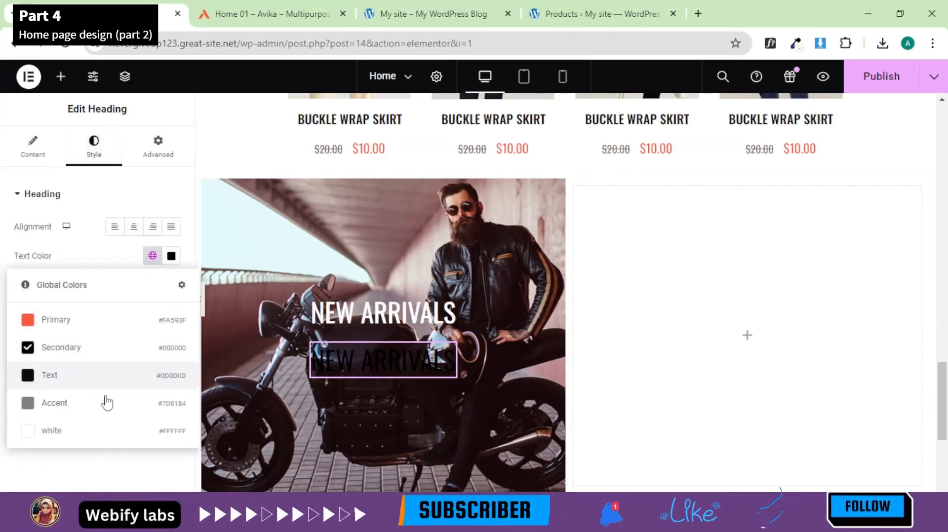
{"action": "left_click", "coordinate": [41, 433]}
{"action": "left_click", "coordinate": [344, 7]}
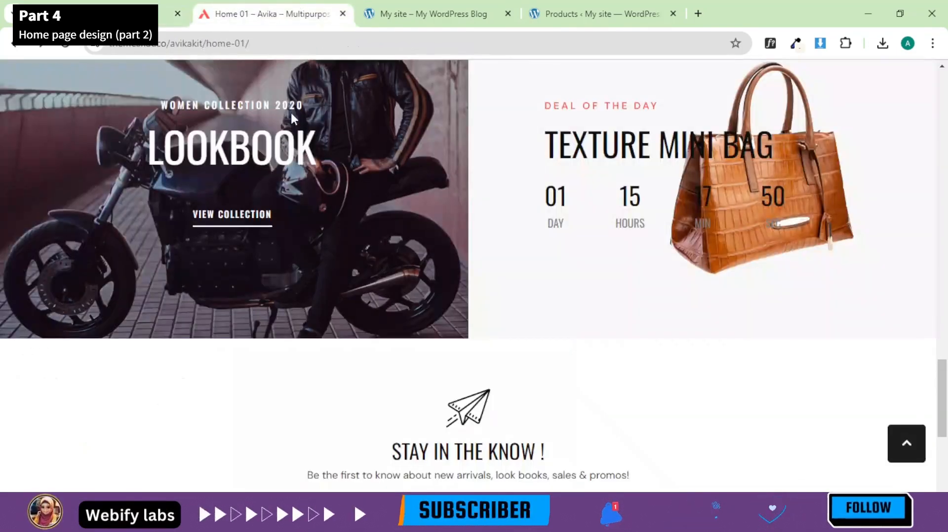
Step: Copy WOMEN COLLECTION 2020 from the demo and use it as the title of the upper NEW ARRIVALS heading over the motorcycle image
{"action": "left_click_drag", "start_coordinate": [307, 111], "coordinate": [153, 106]}
{"action": "key", "text": "ctrl+c"}
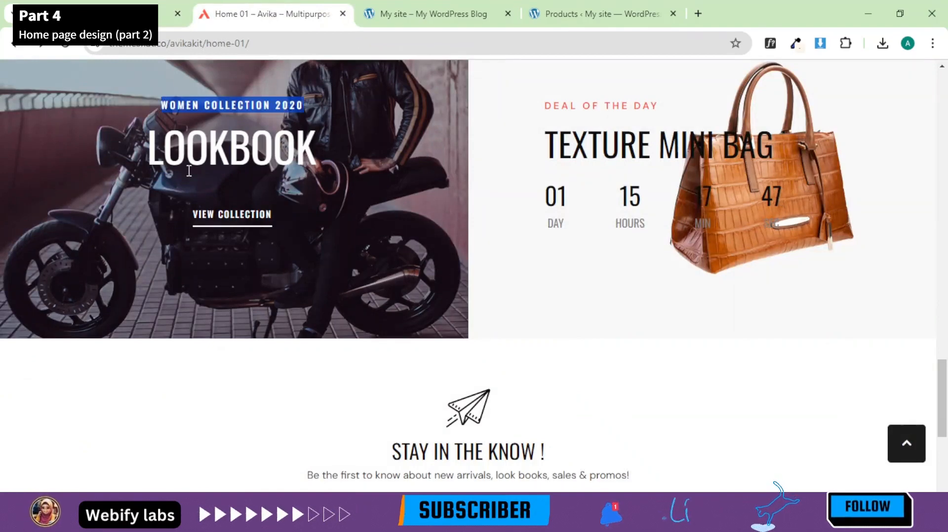
{"action": "left_click", "coordinate": [133, 14]}
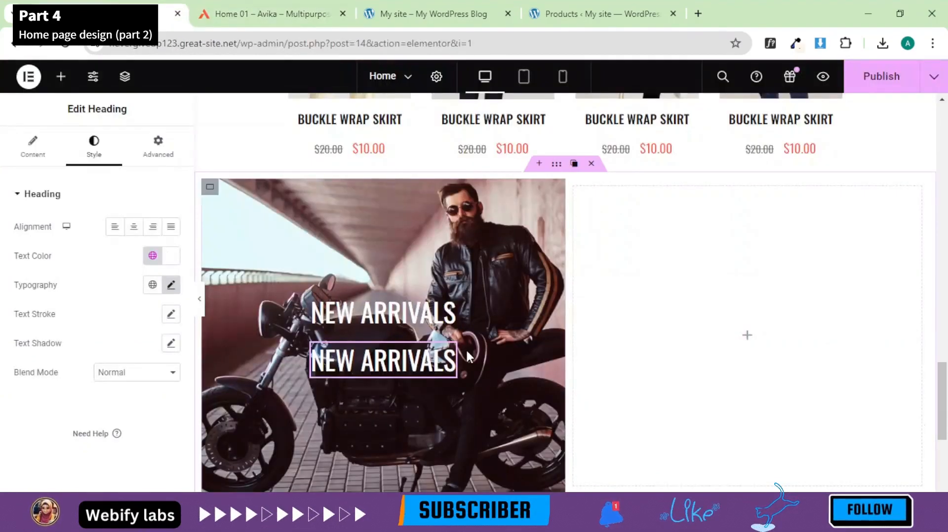
{"action": "left_click", "coordinate": [448, 306]}
{"action": "left_click", "coordinate": [22, 149]}
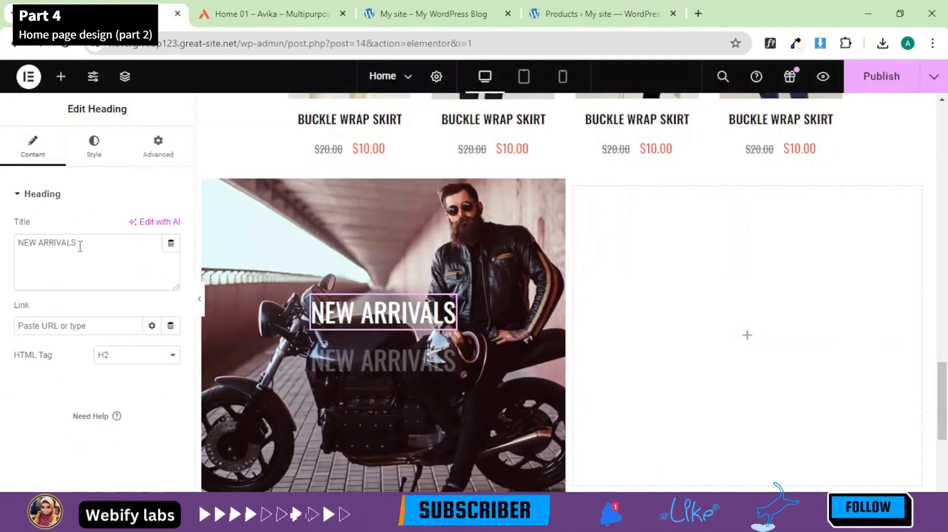
{"action": "key", "text": "ctrl+a"}
{"action": "key", "text": "ctrl+v"}
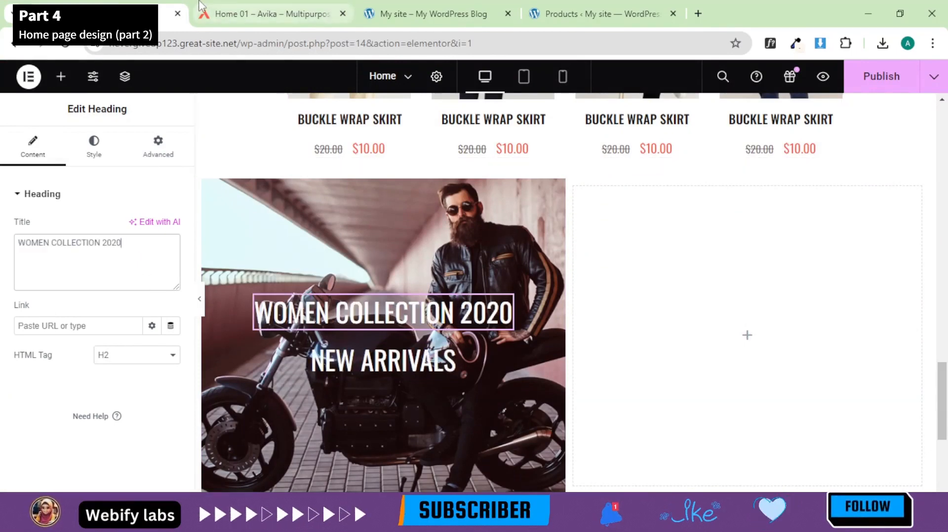
Step: Copy LOOKBOOK from the demo and use it as the title of the second heading over the motorcycle image
{"action": "left_click", "coordinate": [266, 14]}
{"action": "double_click", "coordinate": [271, 157]}
{"action": "key", "text": "ctrl+c"}
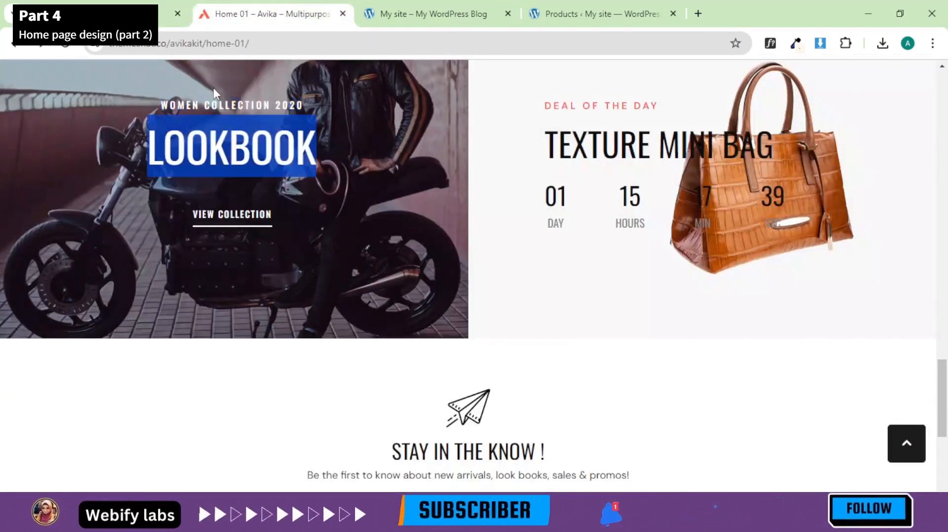
{"action": "left_click", "coordinate": [148, 14]}
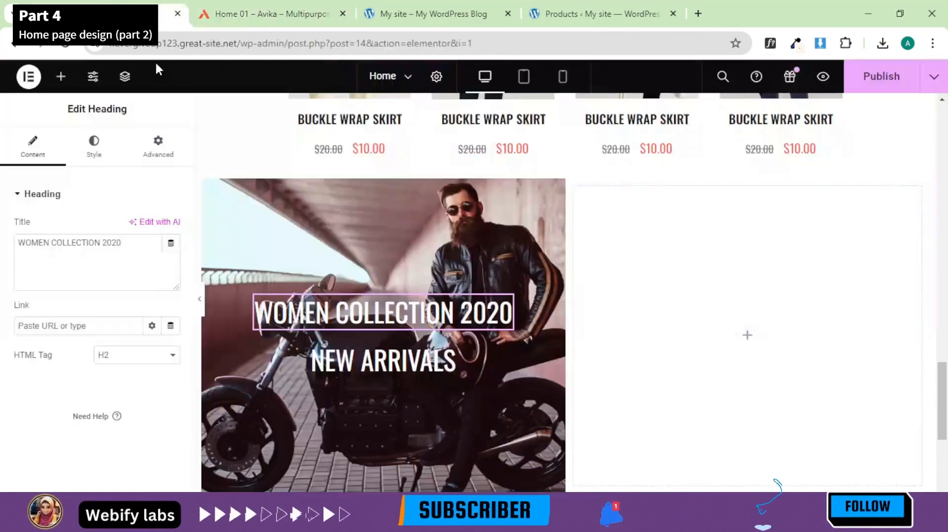
{"action": "left_click", "coordinate": [450, 364]}
{"action": "left_click", "coordinate": [33, 148]}
{"action": "left_click", "coordinate": [96, 282]}
{"action": "key", "text": "ctrl+a"}
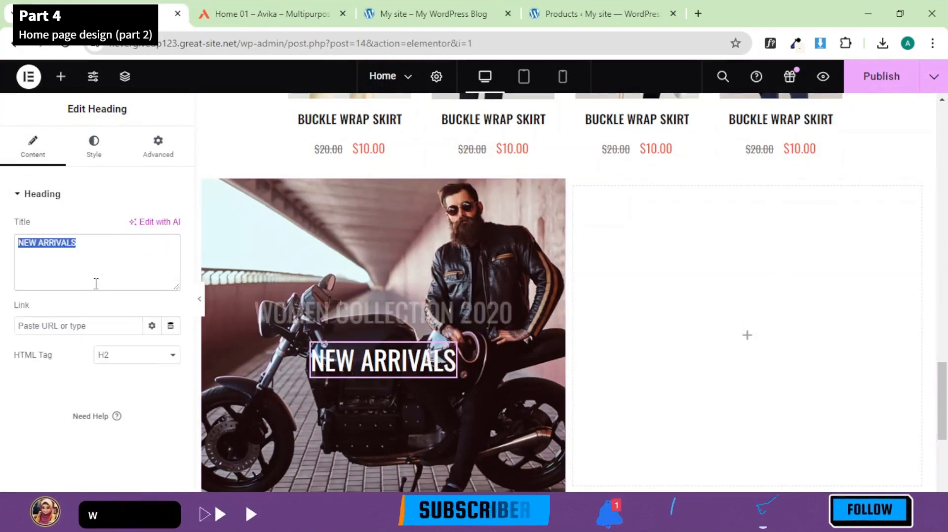
{"action": "key", "text": "ctrl+v"}
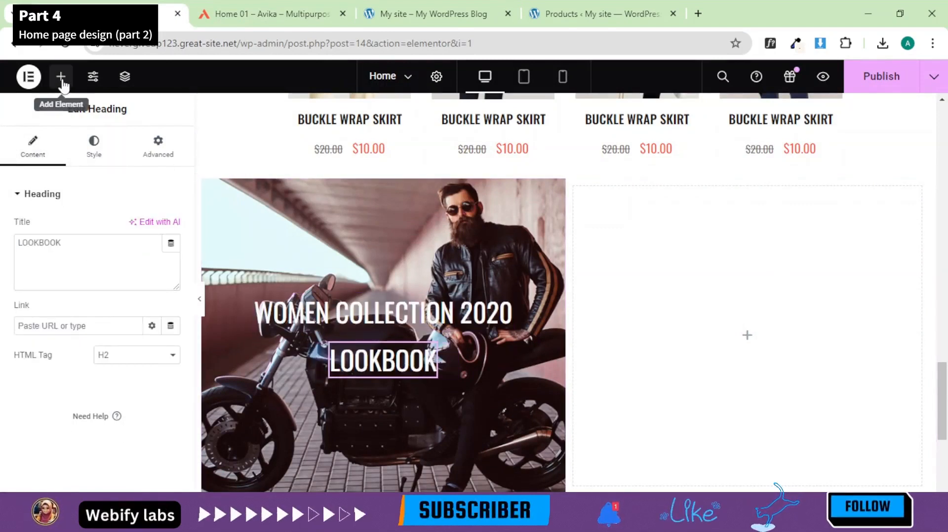
Step: Add a Button widget directly below the LOOKBOOK heading in the motorcycle container
{"action": "left_click", "coordinate": [61, 77]}
{"action": "scroll", "coordinate": [106, 257], "scroll_direction": "down", "scroll_amount": 4}
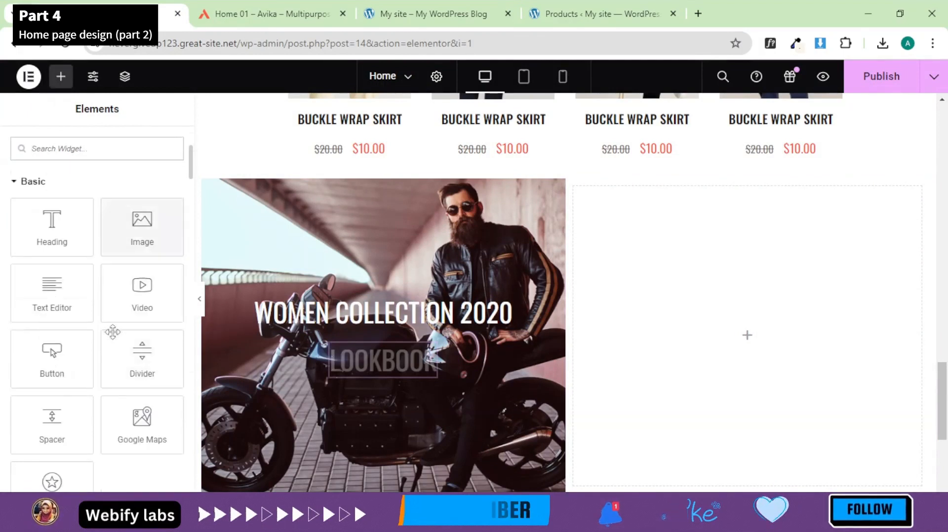
{"action": "left_click_drag", "start_coordinate": [62, 369], "coordinate": [383, 380]}
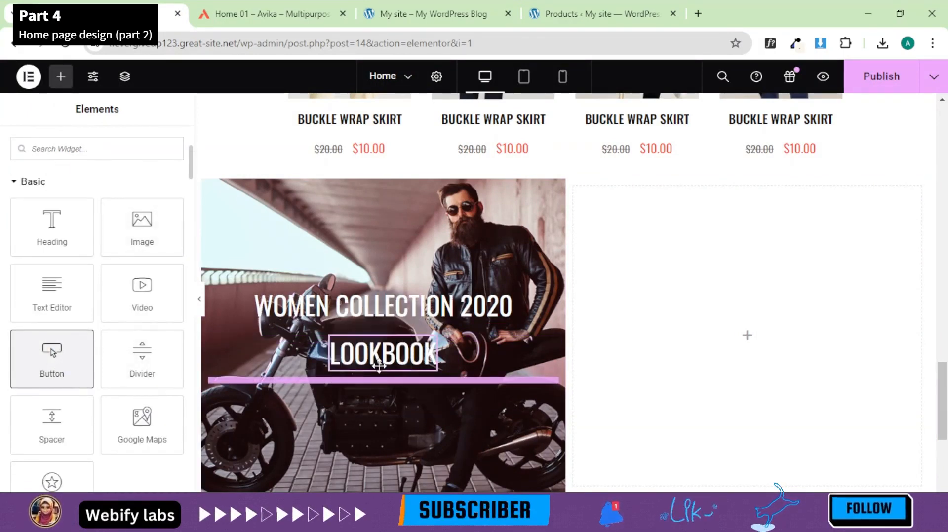
Step: Inspect the demo's WOMEN COLLECTION 2020 text with WhatFont and set the matching editor heading to 14 px size and 23 px line height
{"action": "left_click", "coordinate": [289, 6]}
{"action": "left_click", "coordinate": [314, 113]}
{"action": "scroll", "coordinate": [330, 282], "scroll_direction": "up", "scroll_amount": 3}
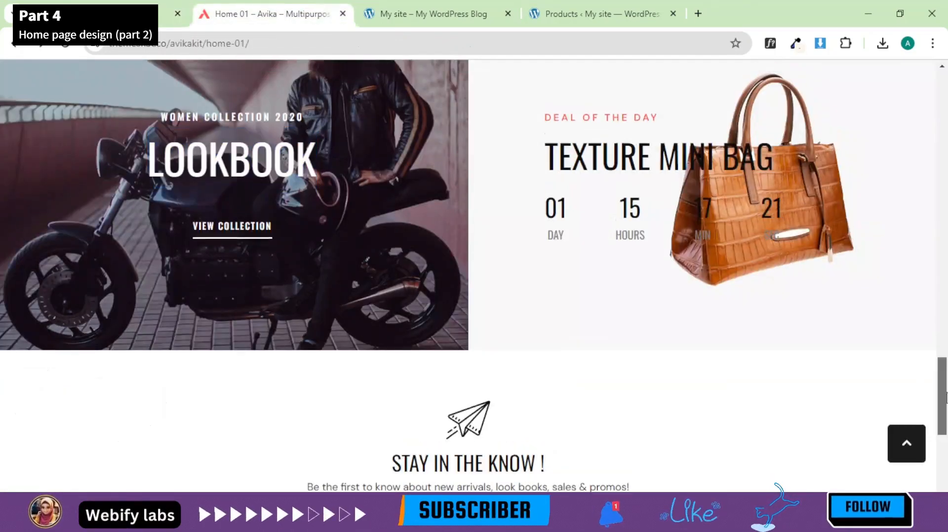
{"action": "left_click", "coordinate": [770, 44]}
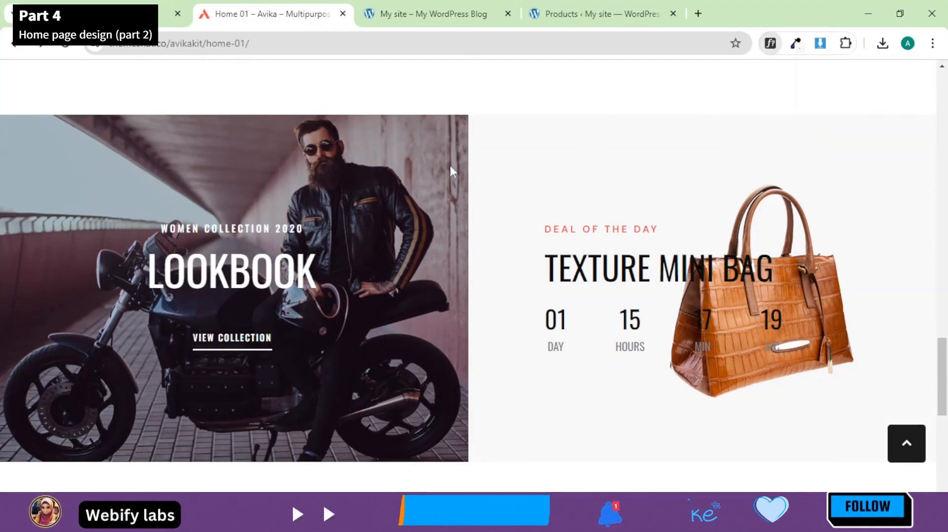
{"action": "left_click", "coordinate": [181, 227]}
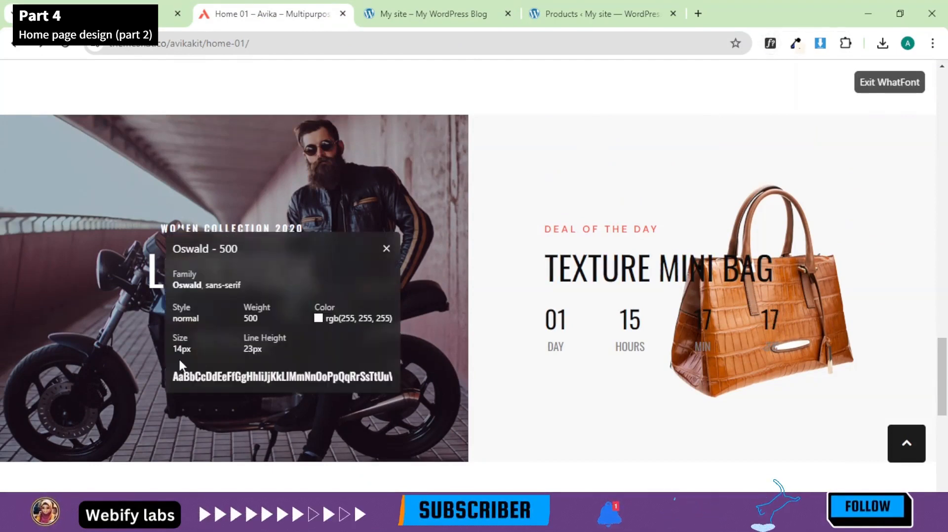
{"action": "left_click", "coordinate": [166, 13]}
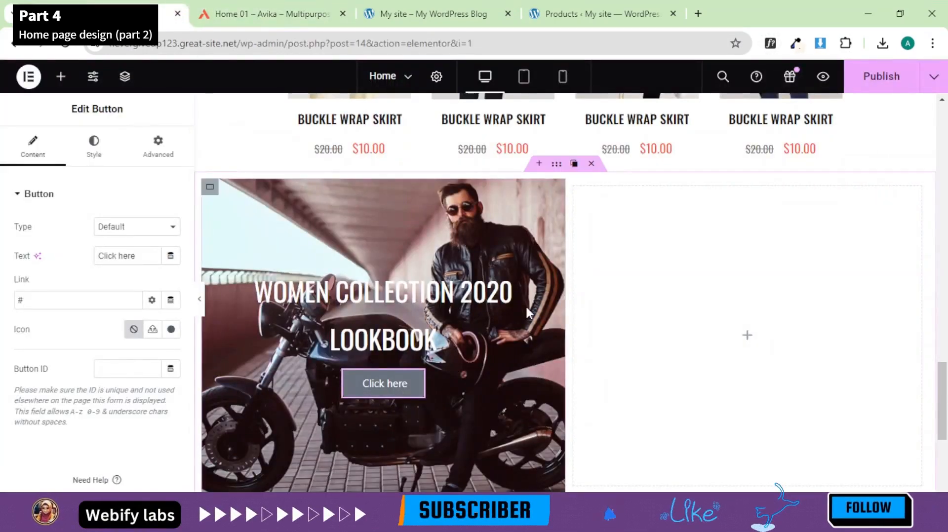
{"action": "left_click", "coordinate": [494, 292]}
{"action": "left_click", "coordinate": [94, 151]}
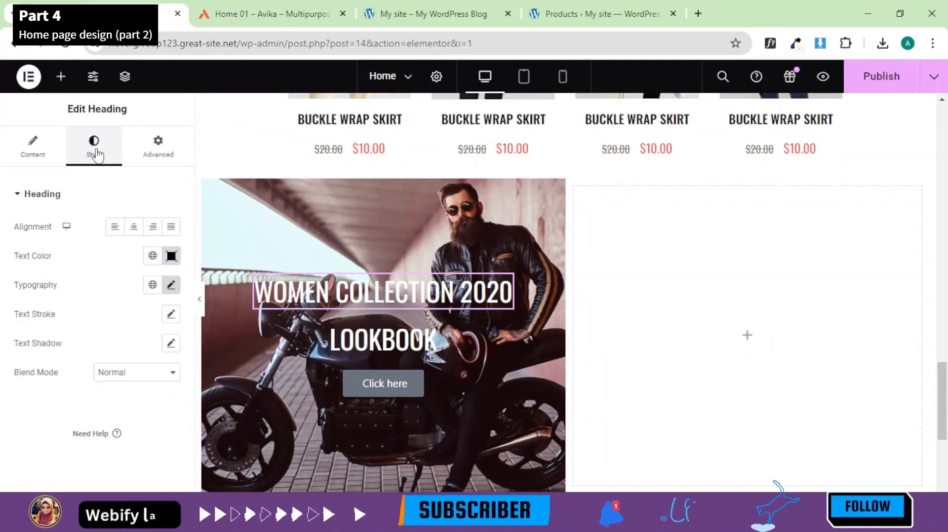
{"action": "left_click", "coordinate": [170, 286]}
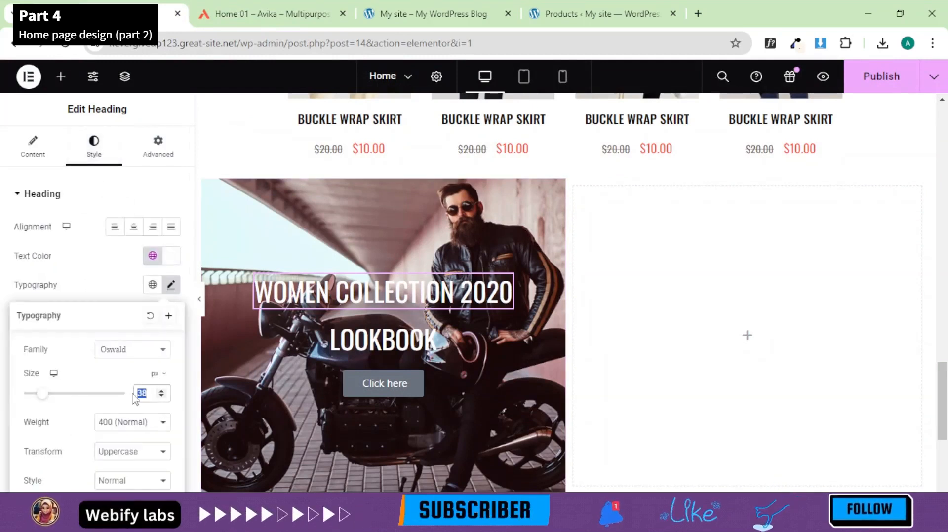
{"action": "type", "text": "14"}
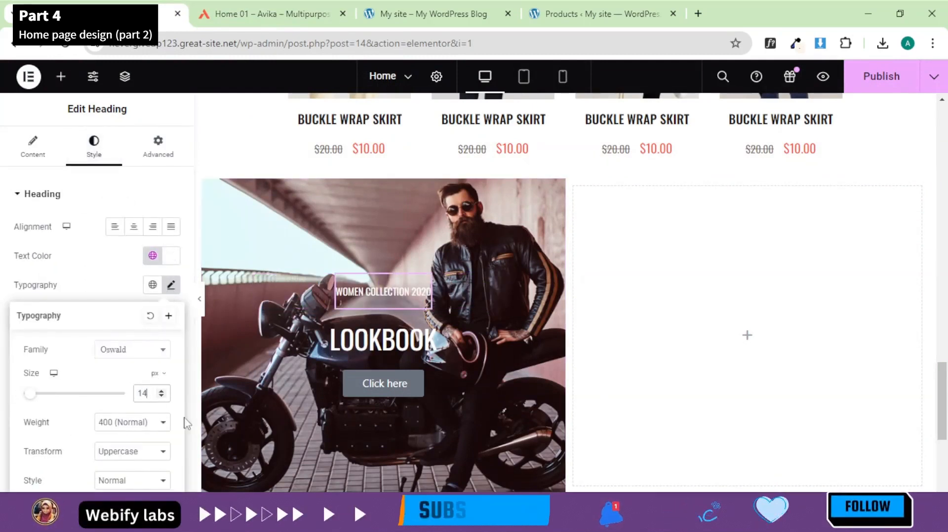
{"action": "scroll", "coordinate": [95, 459], "scroll_direction": "down", "scroll_amount": 3}
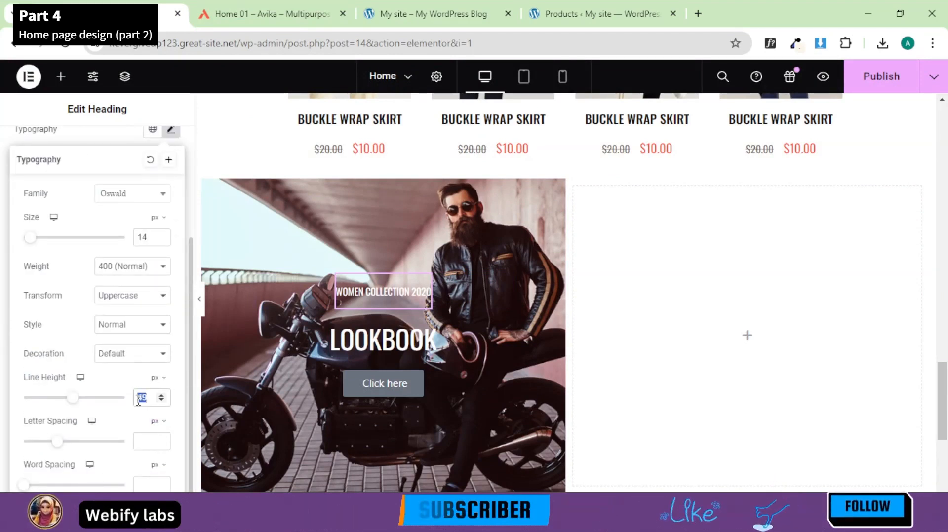
{"action": "type", "text": "23"}
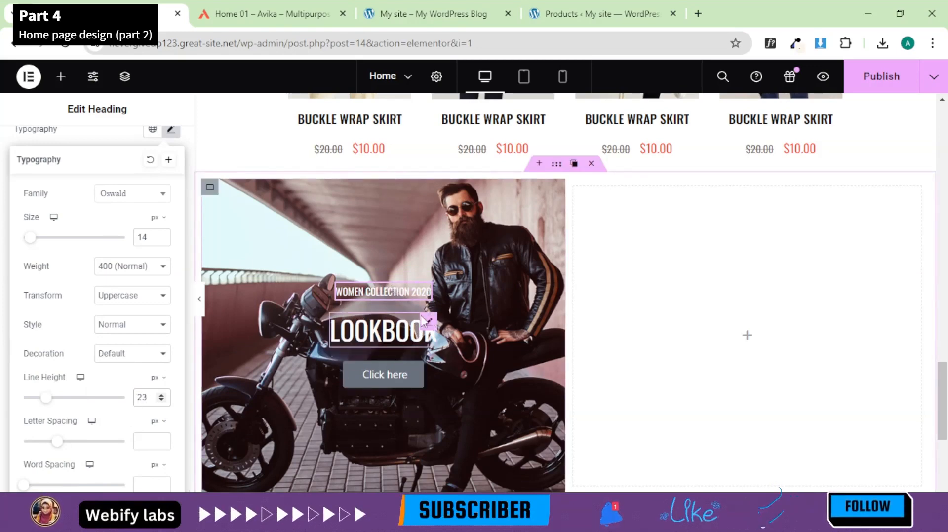
Step: Inspect the demo's LOOKBOOK text with WhatFont and set the editor's LOOKBOOK heading to 60 px size and 90 px line height
{"action": "left_click", "coordinate": [429, 325]}
{"action": "left_click", "coordinate": [267, 14]}
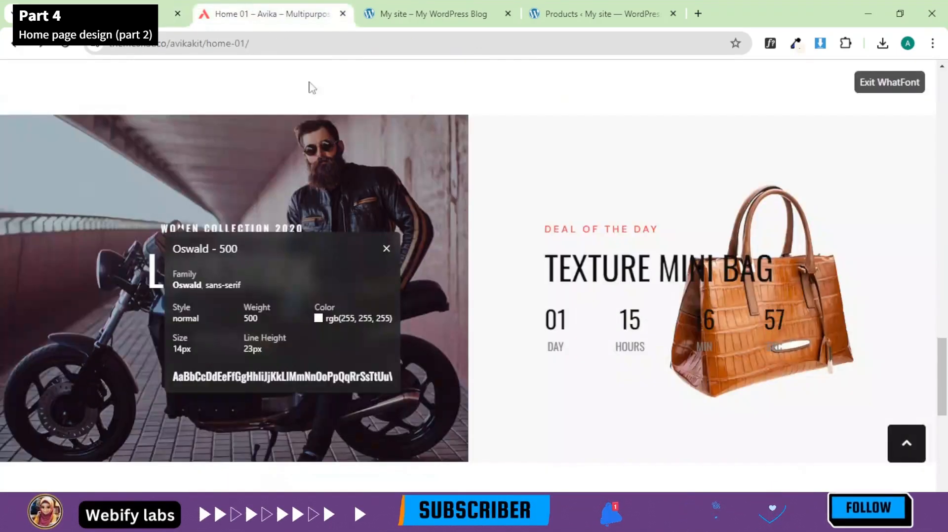
{"action": "left_click", "coordinate": [387, 249]}
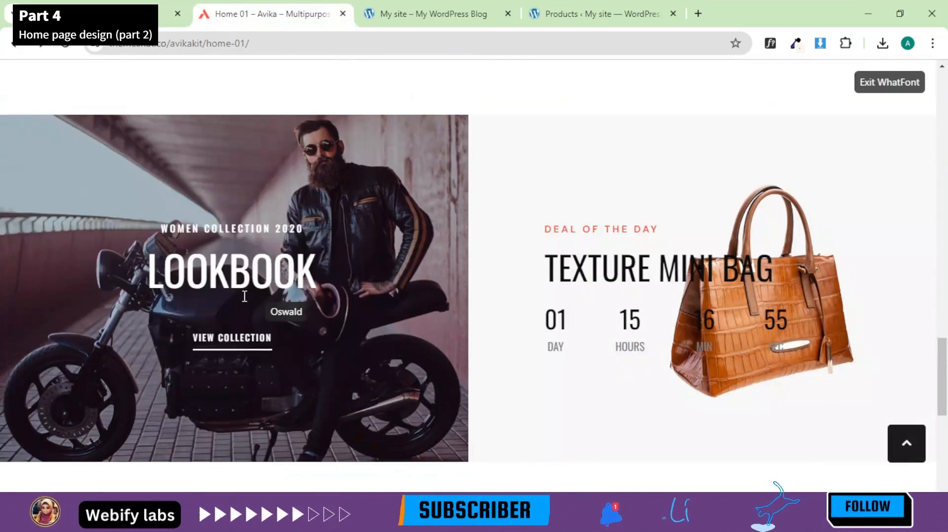
{"action": "left_click", "coordinate": [221, 270]}
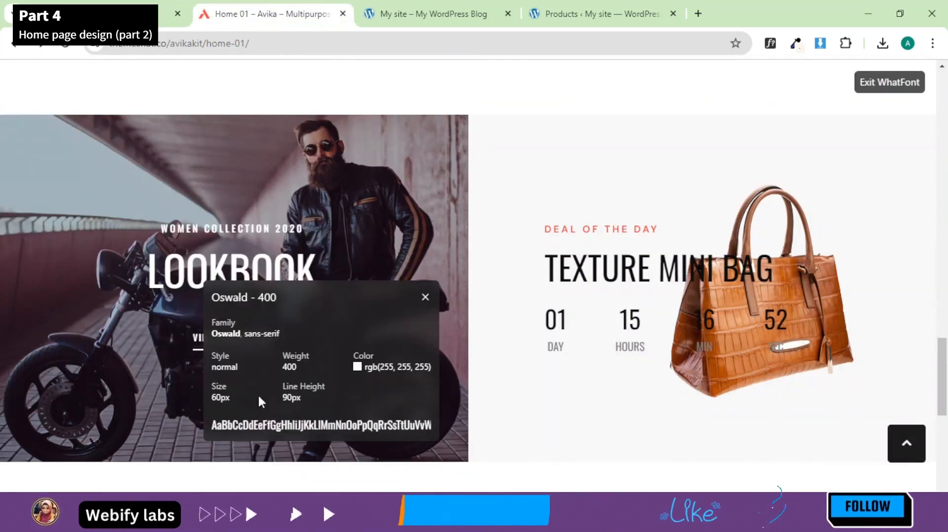
{"action": "left_click", "coordinate": [87, 4]}
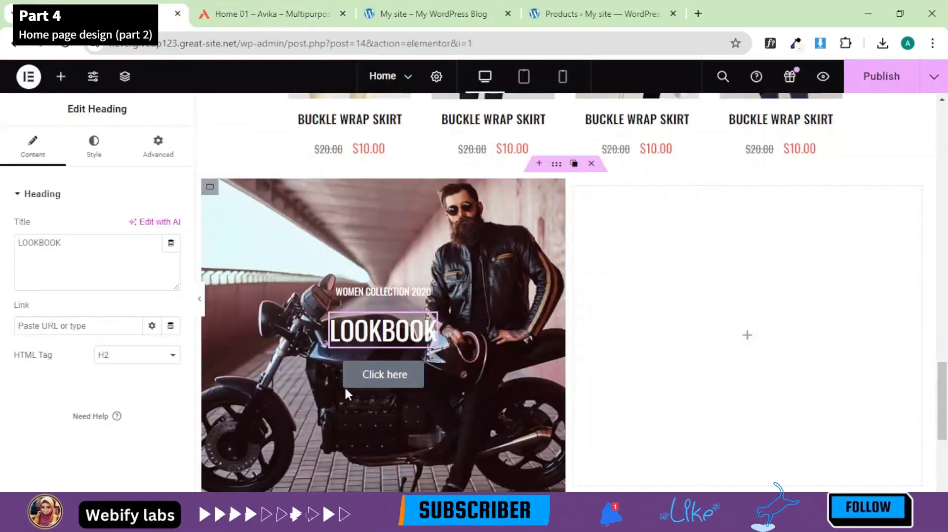
{"action": "left_click", "coordinate": [93, 146]}
{"action": "left_click", "coordinate": [171, 284]}
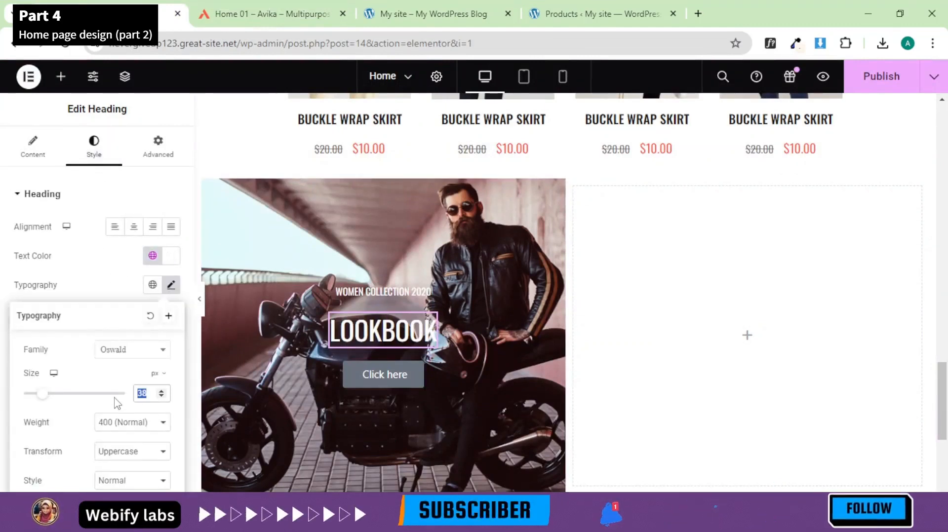
{"action": "type", "text": "60"}
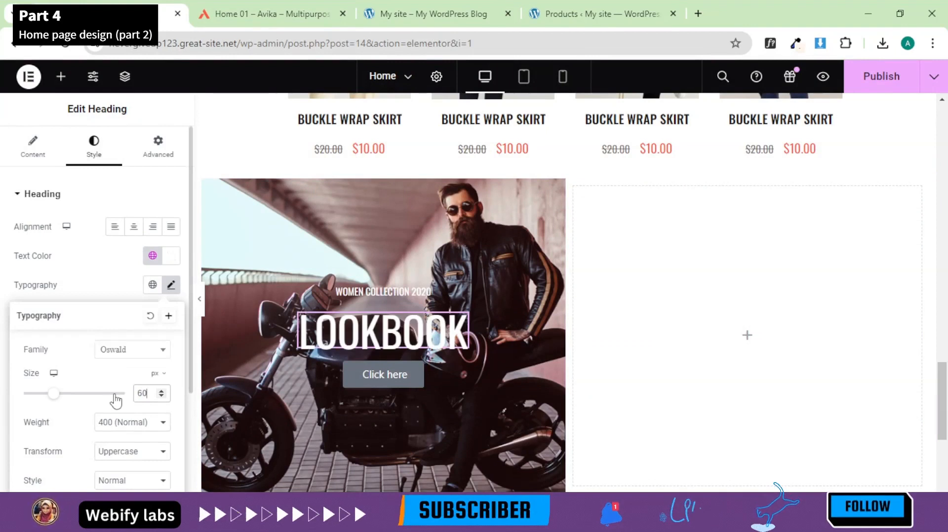
{"action": "scroll", "coordinate": [116, 401], "scroll_direction": "down", "scroll_amount": 3}
{"action": "double_click", "coordinate": [143, 397]}
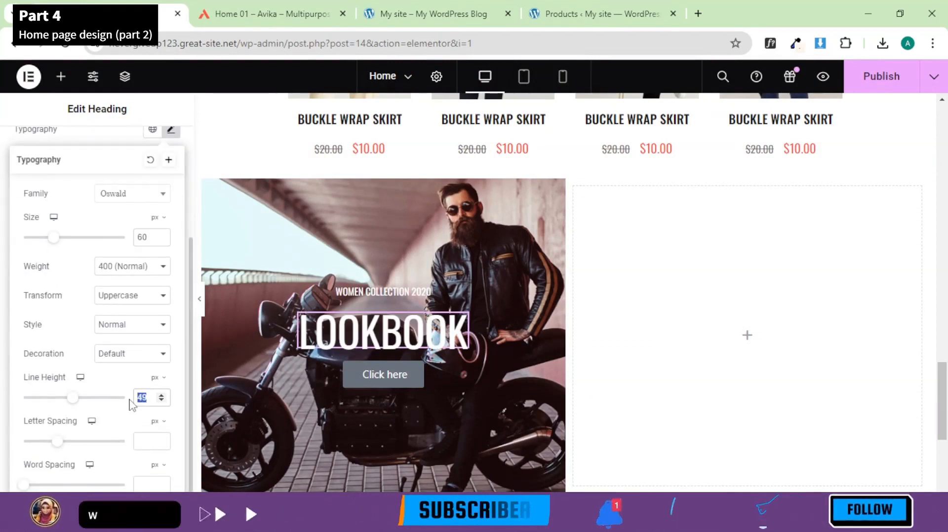
{"action": "type", "text": "90"}
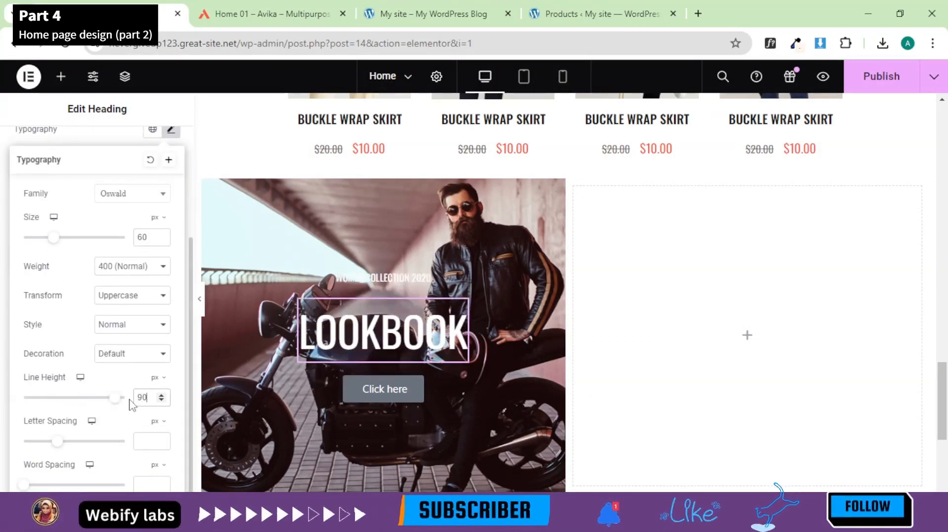
Step: Check the demo's Lookbook image and give the motorcycle container a classic background overlay in the global grey colour
{"action": "left_click", "coordinate": [271, 14]}
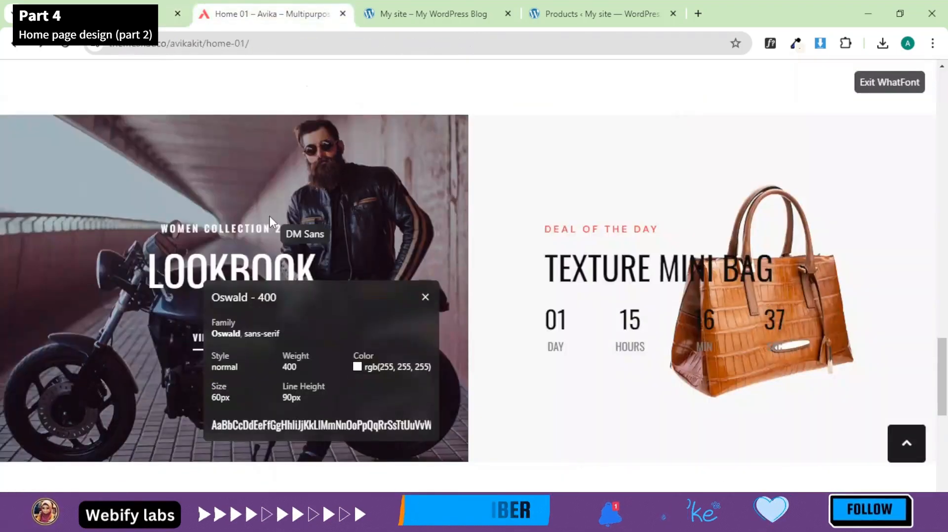
{"action": "left_click", "coordinate": [148, 14]}
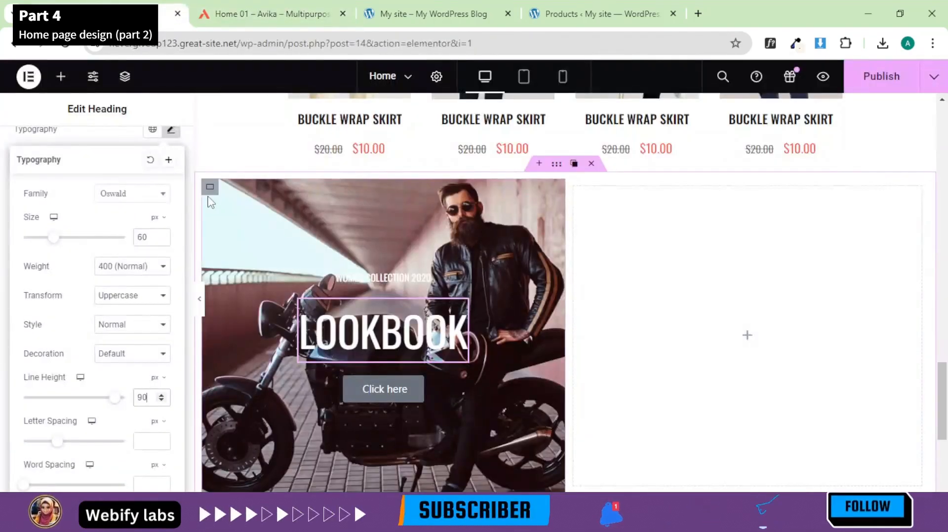
{"action": "left_click", "coordinate": [209, 186]}
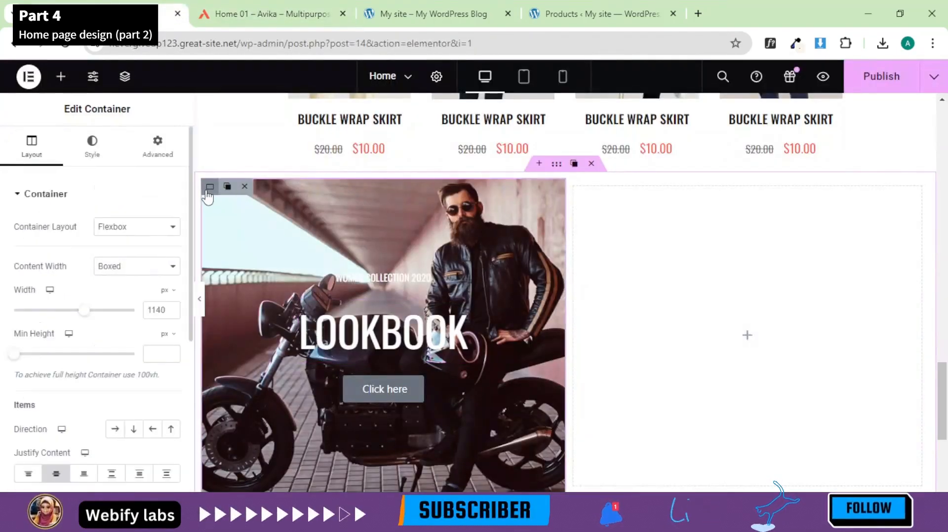
{"action": "left_click", "coordinate": [92, 156]}
{"action": "scroll", "coordinate": [118, 417], "scroll_direction": "down", "scroll_amount": 4}
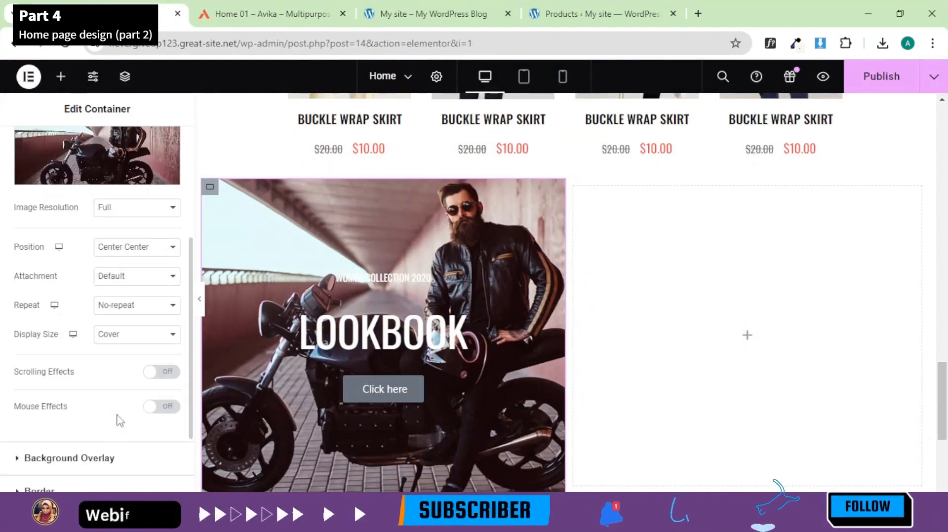
{"action": "scroll", "coordinate": [93, 435], "scroll_direction": "down", "scroll_amount": 2}
{"action": "scroll", "coordinate": [69, 419], "scroll_direction": "up", "scroll_amount": 1}
{"action": "scroll", "coordinate": [35, 428], "scroll_direction": "down", "scroll_amount": 3}
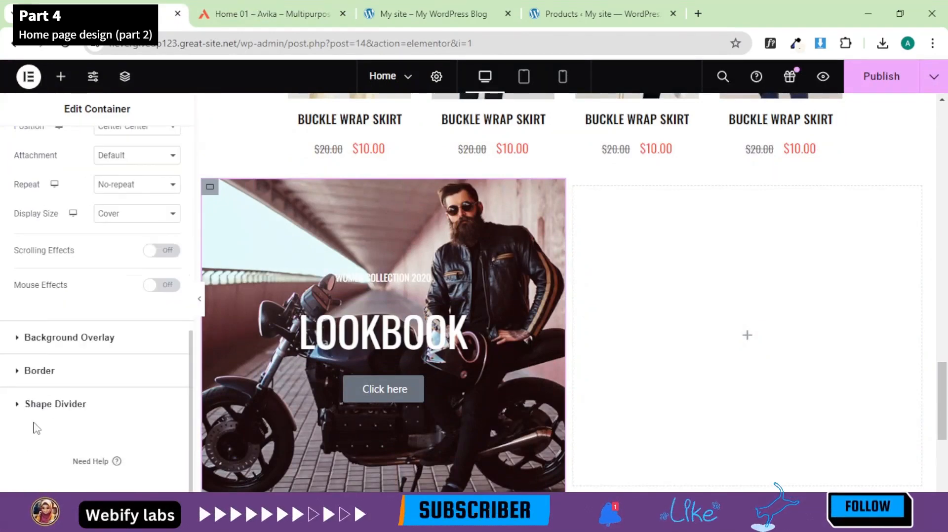
{"action": "left_click", "coordinate": [41, 338]}
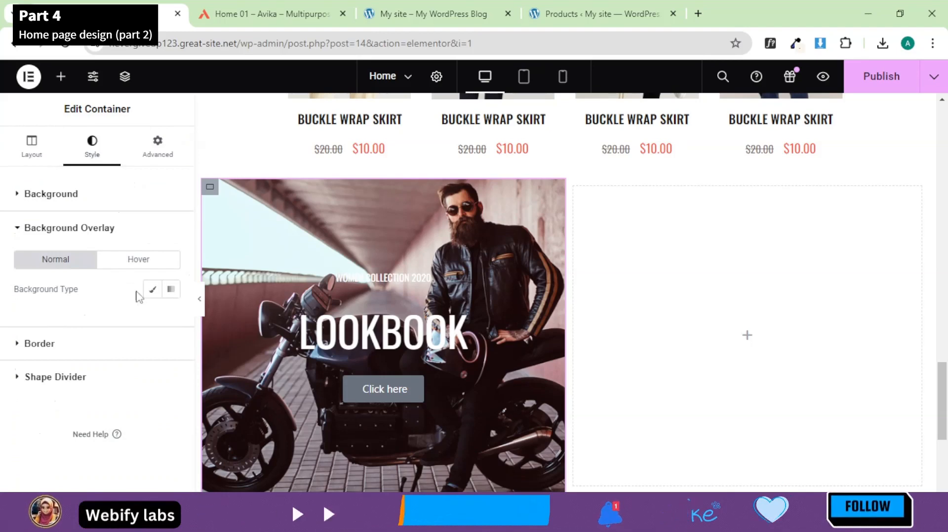
{"action": "left_click", "coordinate": [153, 291]}
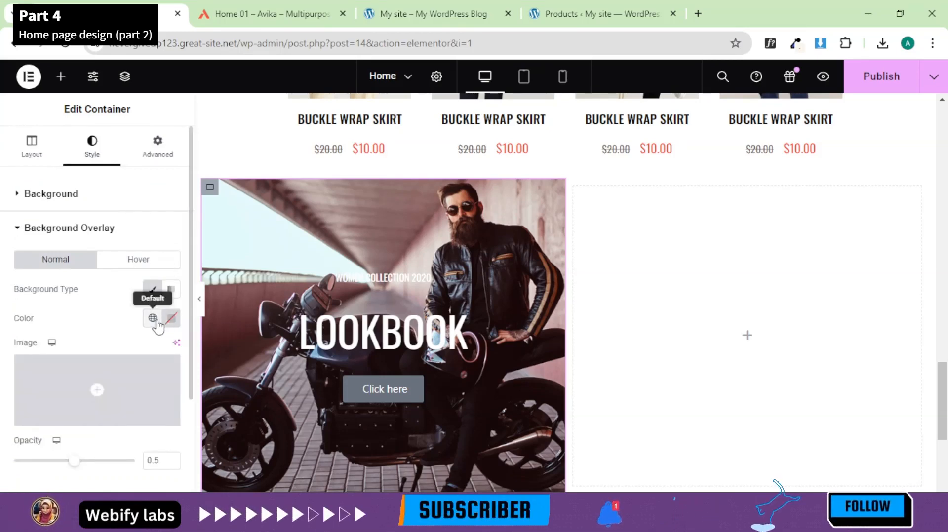
{"action": "left_click", "coordinate": [152, 318]}
{"action": "left_click", "coordinate": [92, 262]}
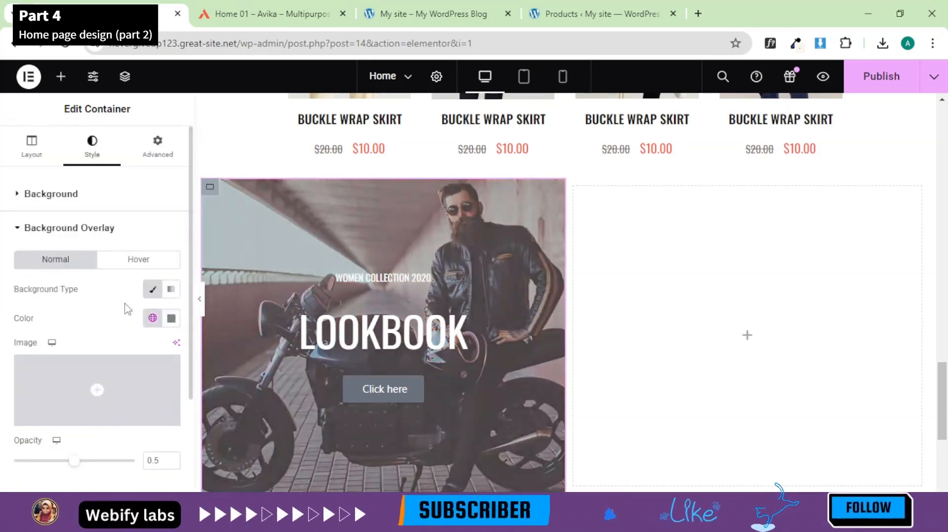
Step: Change the motorcycle container's background overlay to the global black colour and set its opacity to 0.52, comparing with the demo
{"action": "left_click", "coordinate": [153, 319]}
{"action": "left_click", "coordinate": [80, 208]}
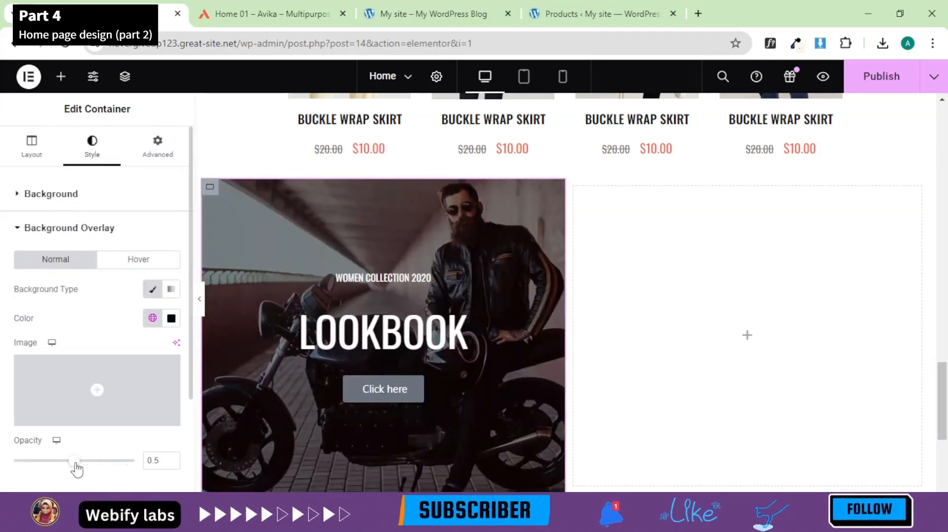
{"action": "mouse_move", "coordinate": [63, 466]}
{"action": "left_mouse_down"}
{"action": "mouse_move", "coordinate": [49, 461]}
{"action": "mouse_move", "coordinate": [73, 461]}
{"action": "left_mouse_up"}
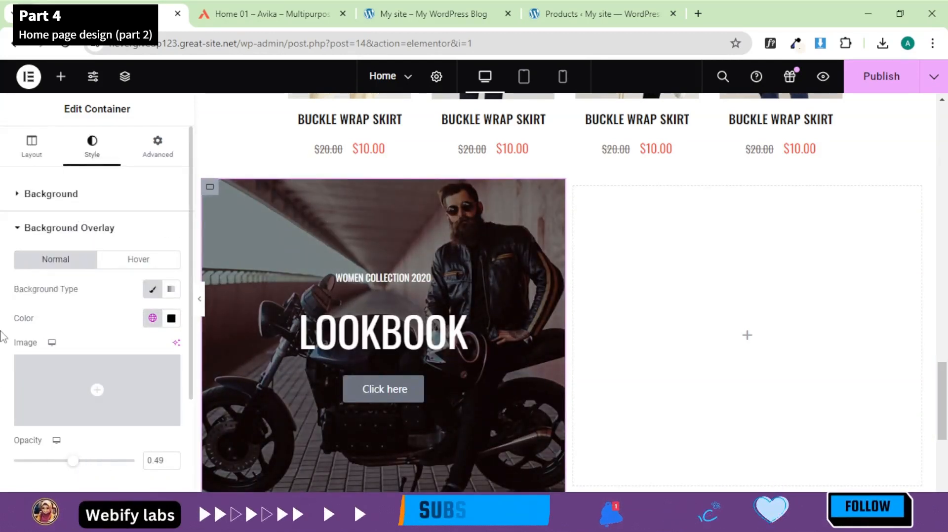
{"action": "left_click", "coordinate": [221, 13]}
{"action": "left_click", "coordinate": [163, 13]}
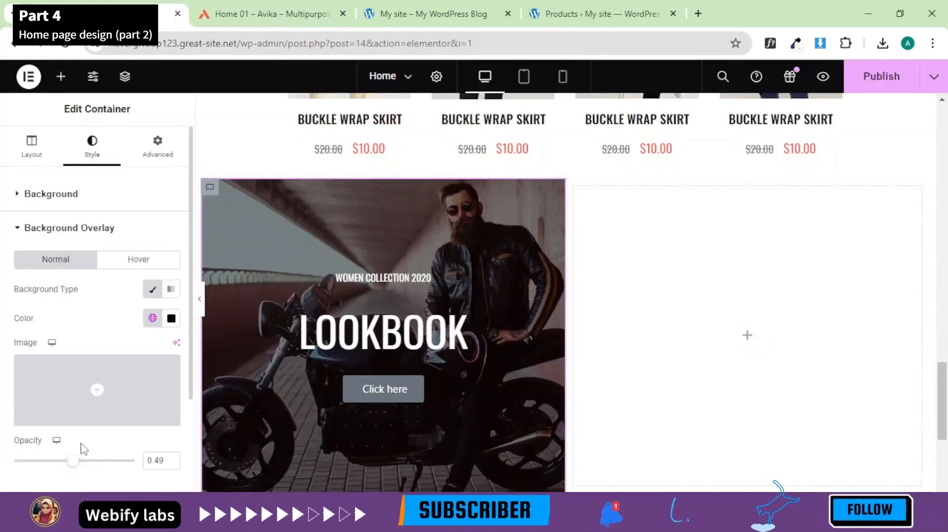
{"action": "left_click_drag", "start_coordinate": [71, 464], "coordinate": [83, 463]}
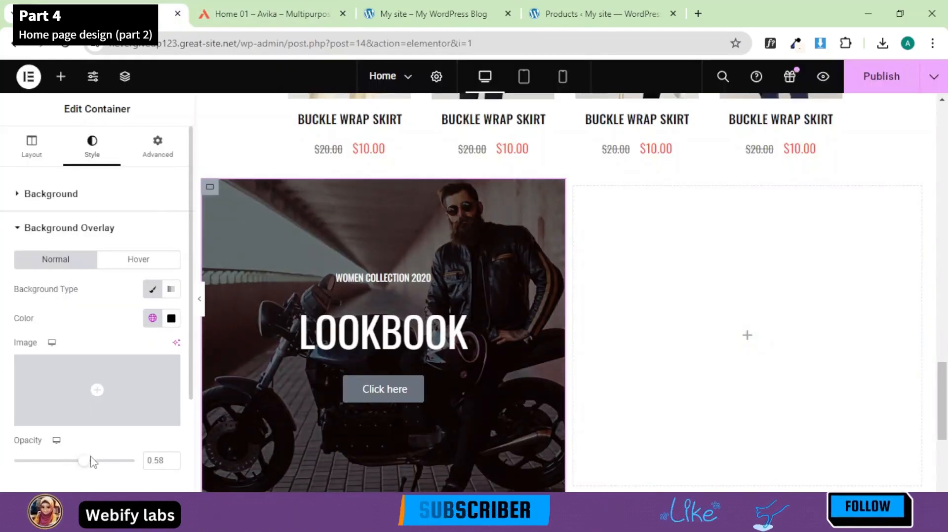
{"action": "left_click", "coordinate": [75, 464]}
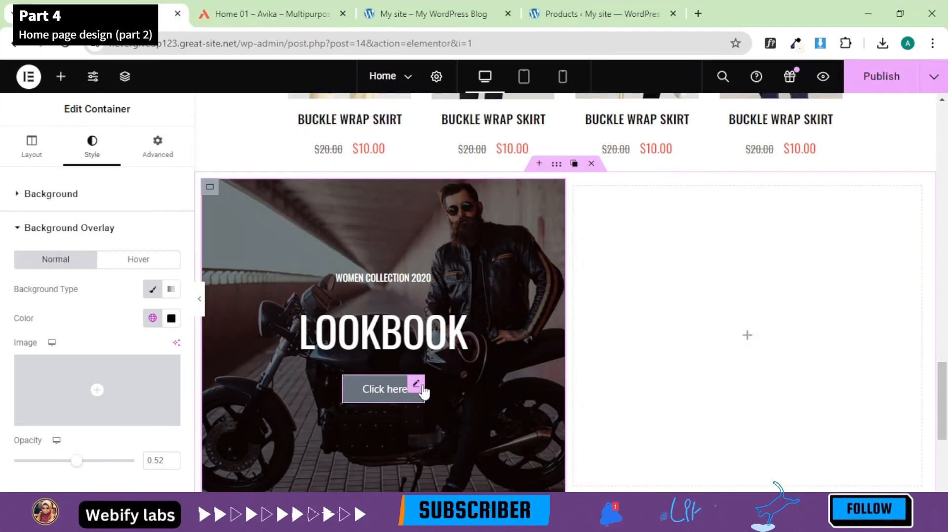
Step: Close WhatFont on the demo page, copy its VIEW COLLECTION link text, and use it as the button's text
{"action": "left_click", "coordinate": [291, 14]}
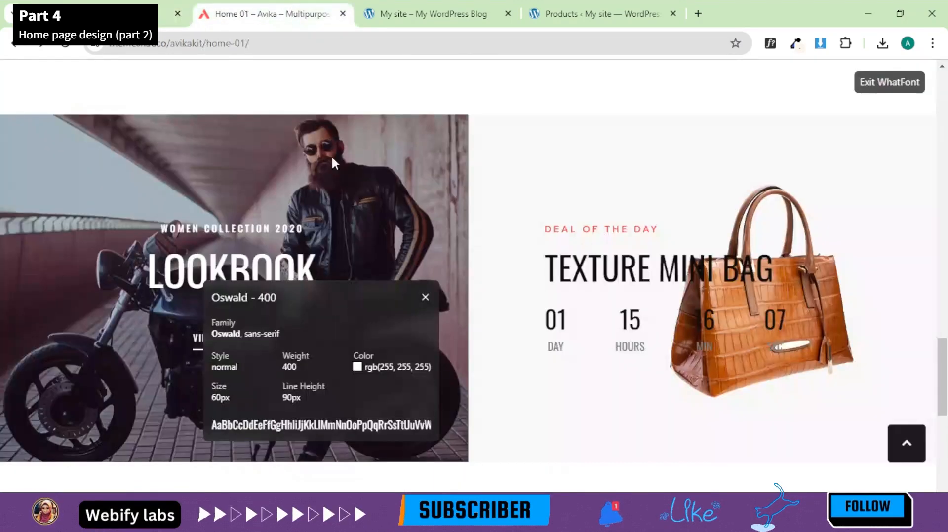
{"action": "left_click", "coordinate": [425, 298]}
{"action": "left_click", "coordinate": [868, 84]}
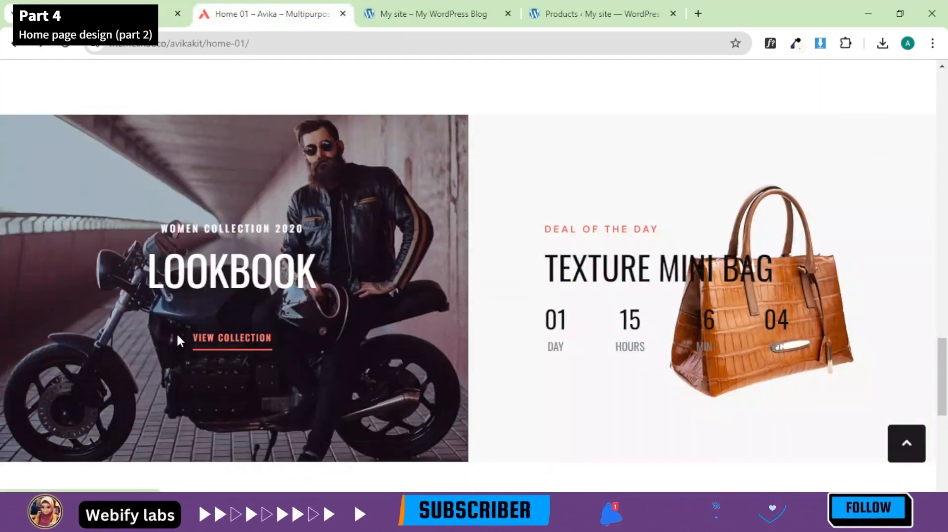
{"action": "left_click_drag", "start_coordinate": [176, 333], "coordinate": [250, 340]}
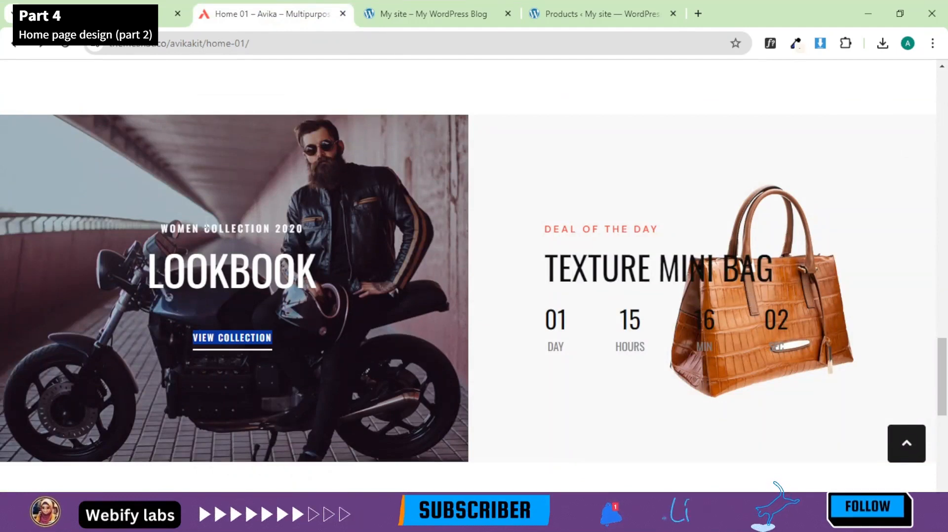
{"action": "left_click", "coordinate": [74, 14]}
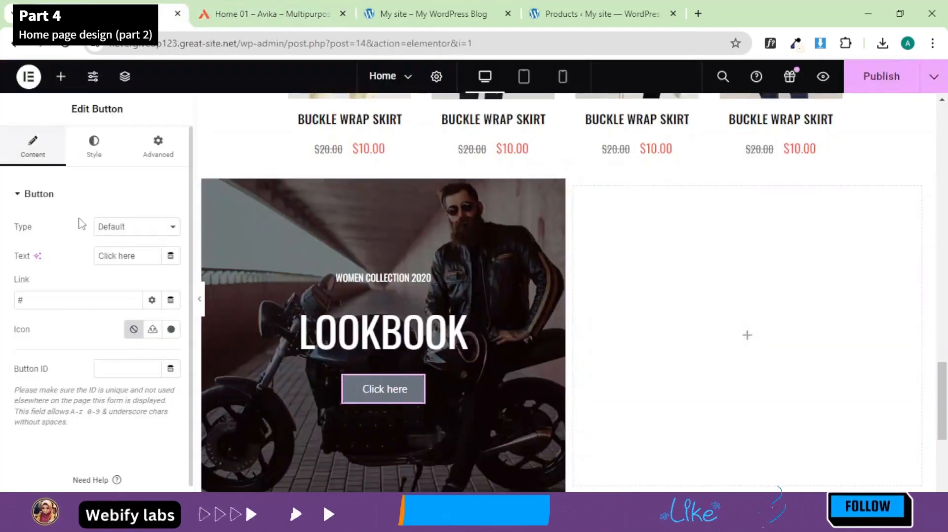
{"action": "type", "text": "VIEW COLLECTION"}
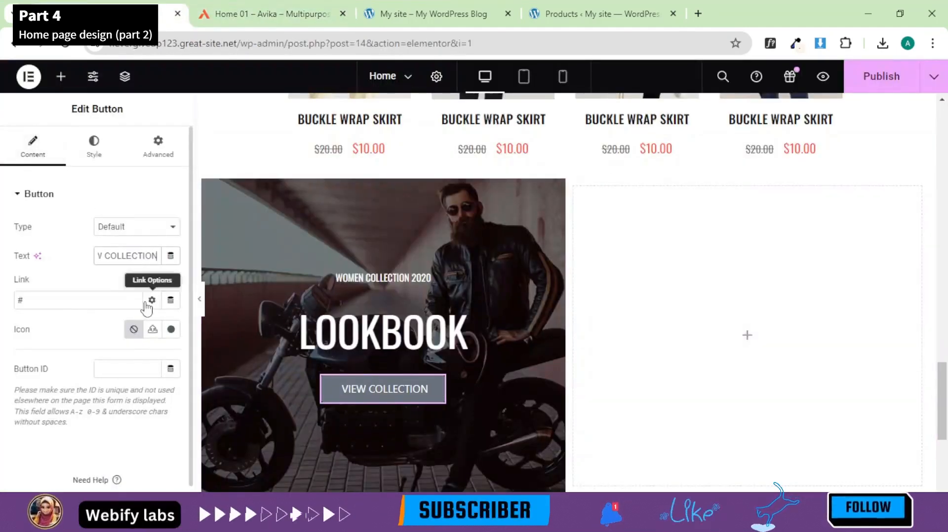
Step: Check the demo's VIEW COLLECTION link and set the button's text colour to global white, with global Primary on hover
{"action": "left_click", "coordinate": [94, 147]}
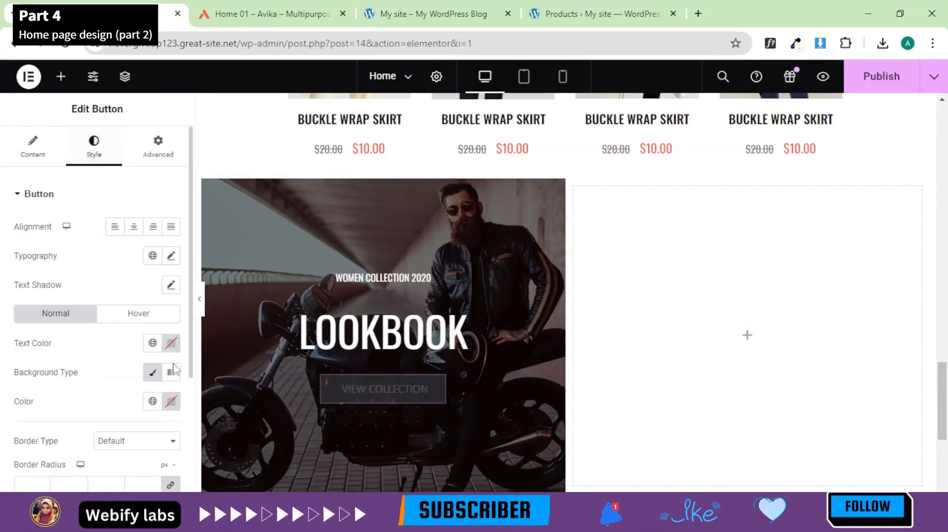
{"action": "left_click", "coordinate": [236, 6]}
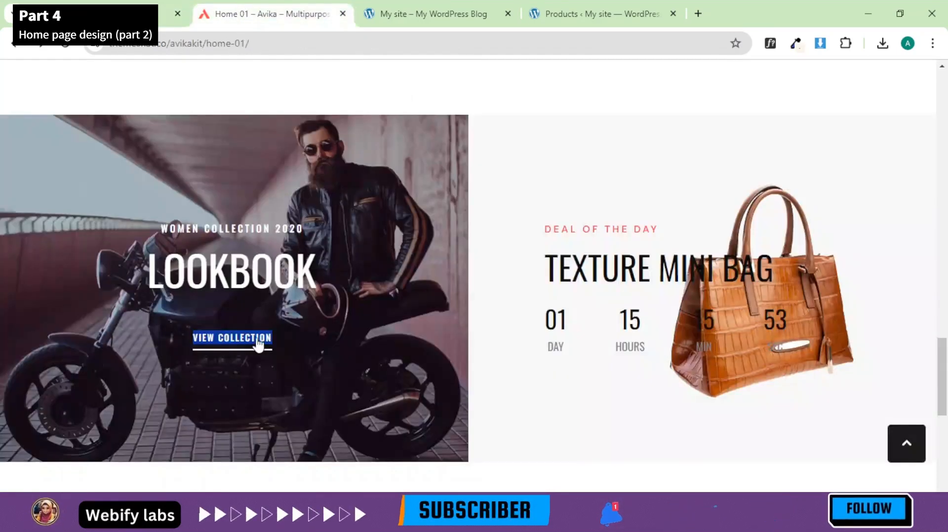
{"action": "left_click", "coordinate": [326, 353]}
{"action": "left_click", "coordinate": [58, 6]}
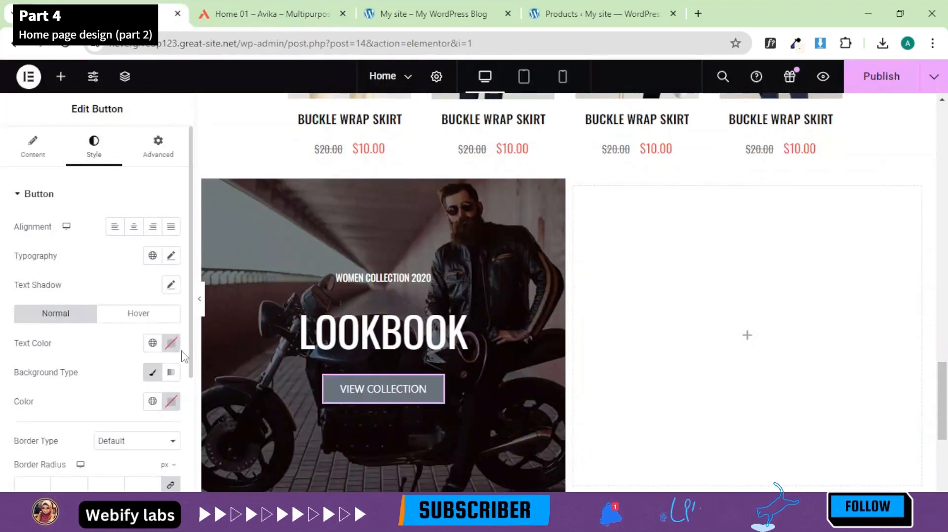
{"action": "left_click", "coordinate": [153, 343]}
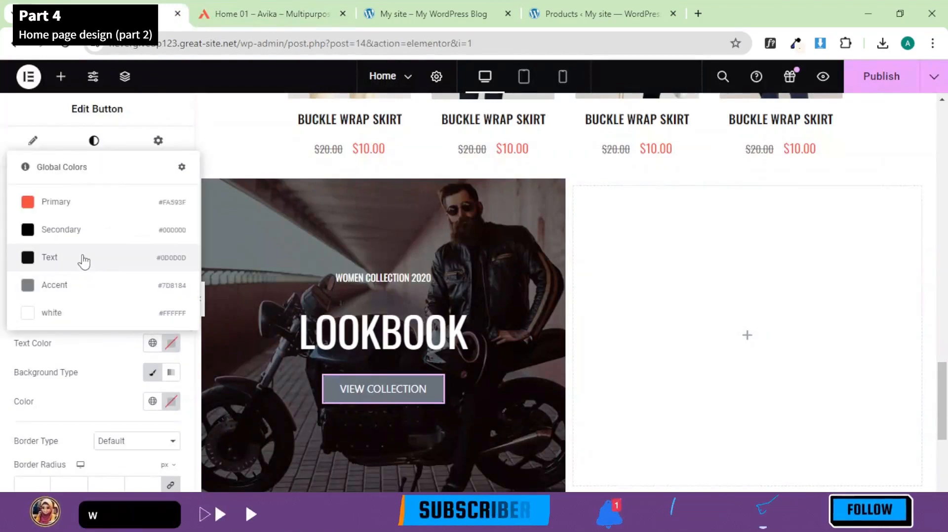
{"action": "left_click", "coordinate": [80, 315]}
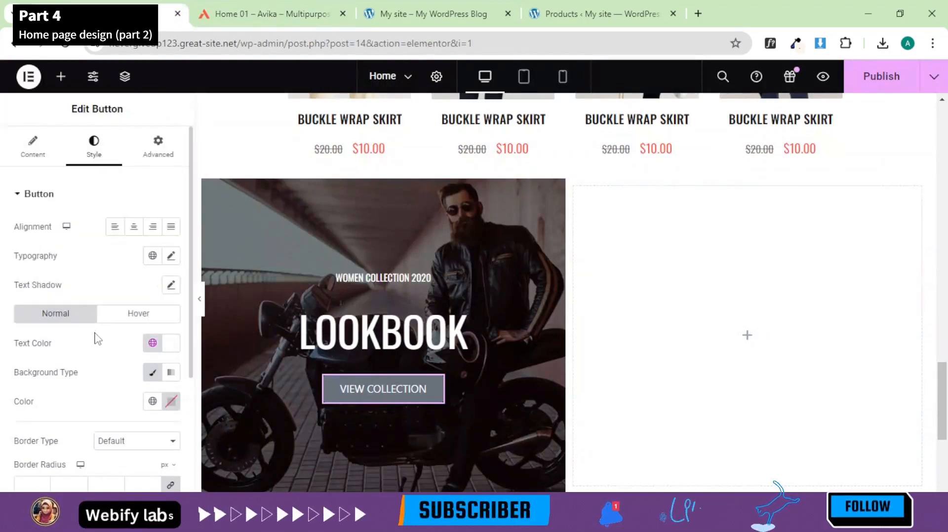
{"action": "left_click", "coordinate": [147, 316]}
{"action": "left_click", "coordinate": [152, 344]}
{"action": "left_click", "coordinate": [54, 201]}
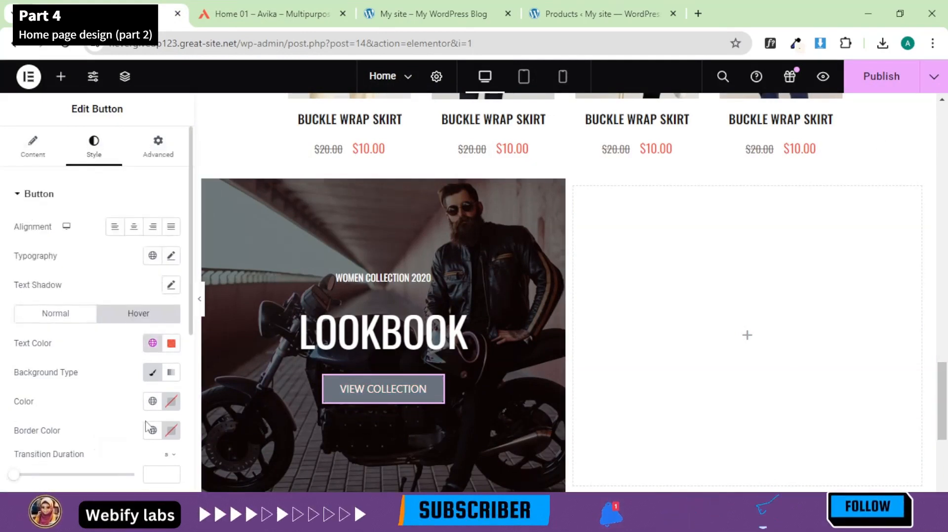
Step: Give the button's hover state a classic background with the fully transparent colour #02010100
{"action": "left_click", "coordinate": [152, 376]}
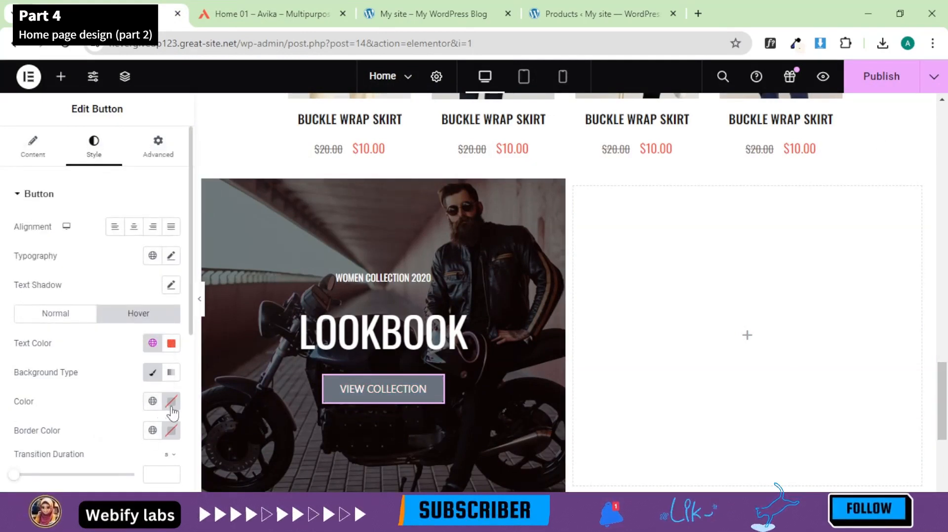
{"action": "left_click", "coordinate": [170, 403]}
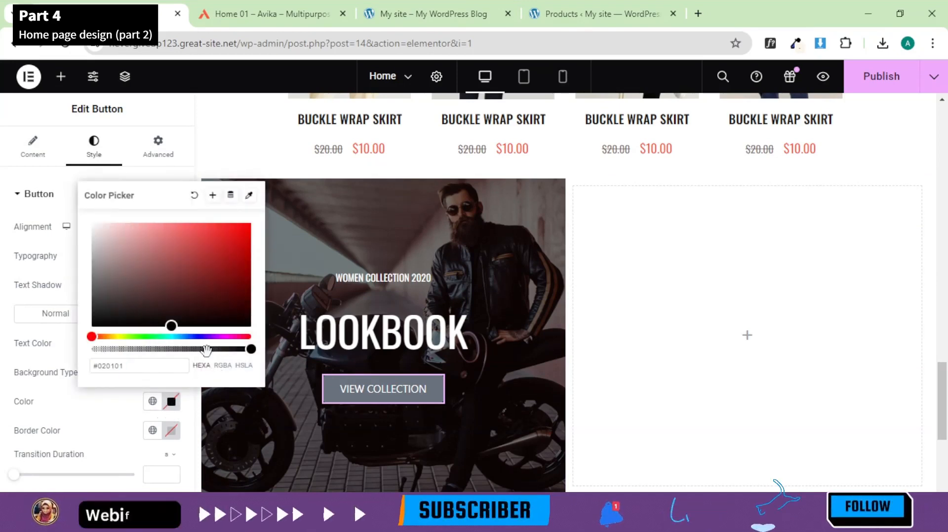
{"action": "left_click_drag", "start_coordinate": [207, 351], "coordinate": [69, 351]}
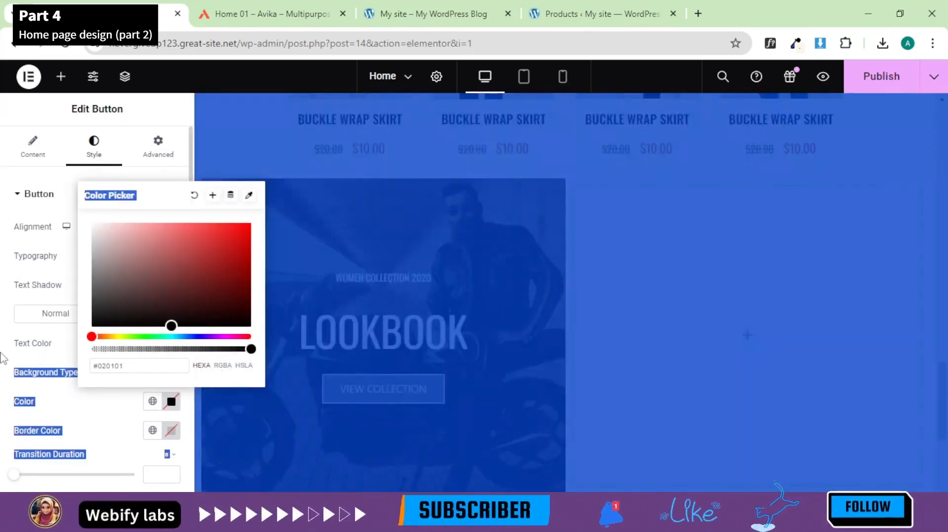
{"action": "left_click", "coordinate": [3, 359]}
{"action": "left_click", "coordinate": [171, 403]}
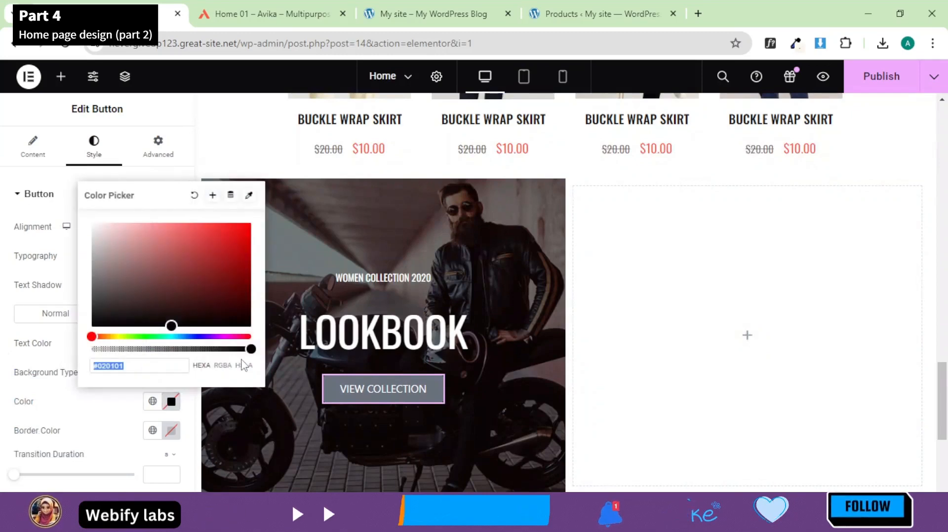
{"action": "left_click_drag", "start_coordinate": [248, 348], "coordinate": [74, 350]}
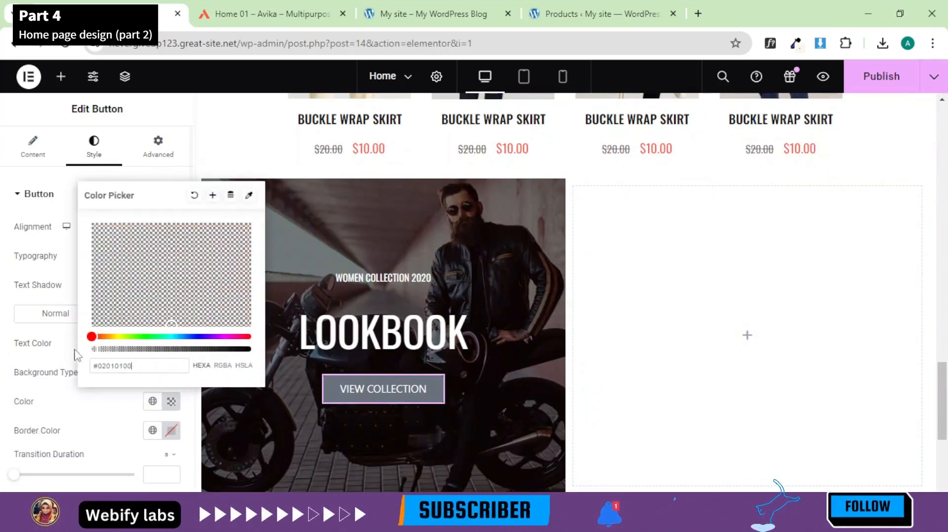
{"action": "left_click", "coordinate": [3, 374]}
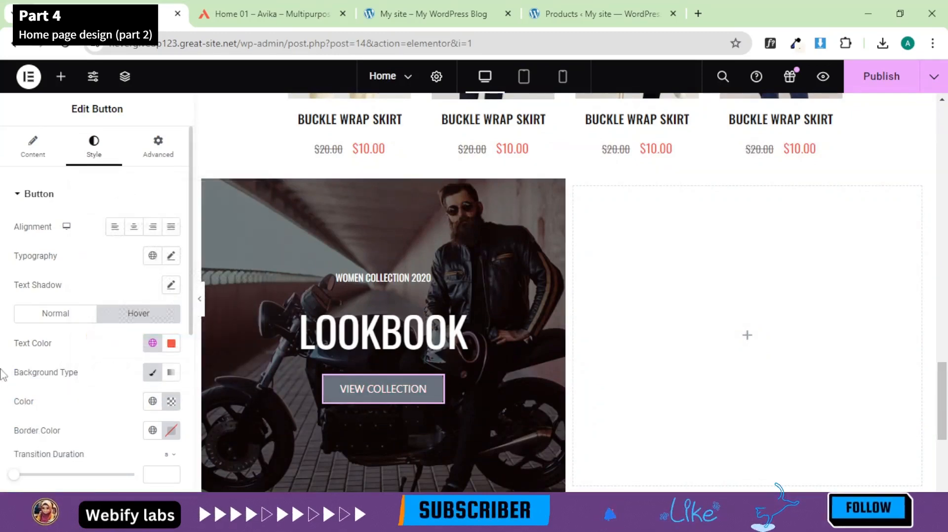
Step: Make the button's background colour fully transparent in its normal state
{"action": "left_click", "coordinate": [60, 318]}
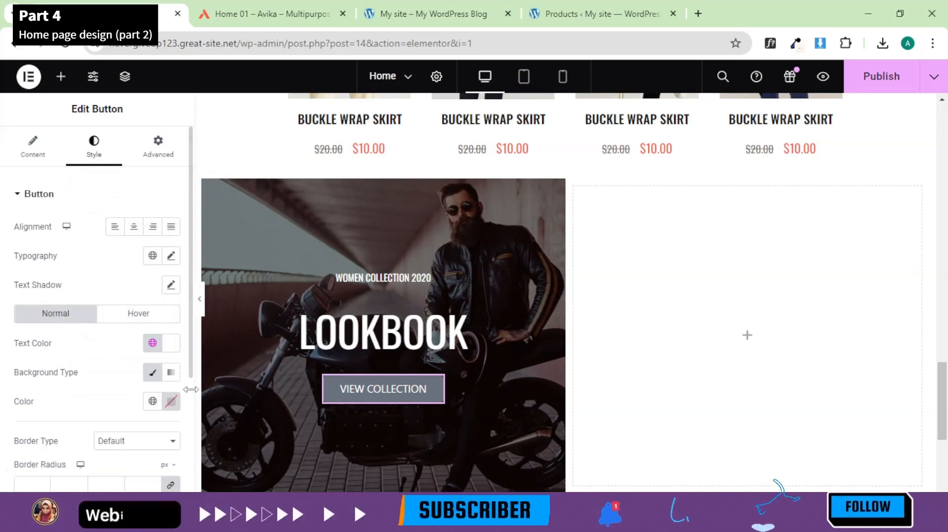
{"action": "left_click", "coordinate": [170, 408]}
{"action": "left_click_drag", "start_coordinate": [250, 348], "coordinate": [84, 358]}
{"action": "left_click", "coordinate": [2, 360]}
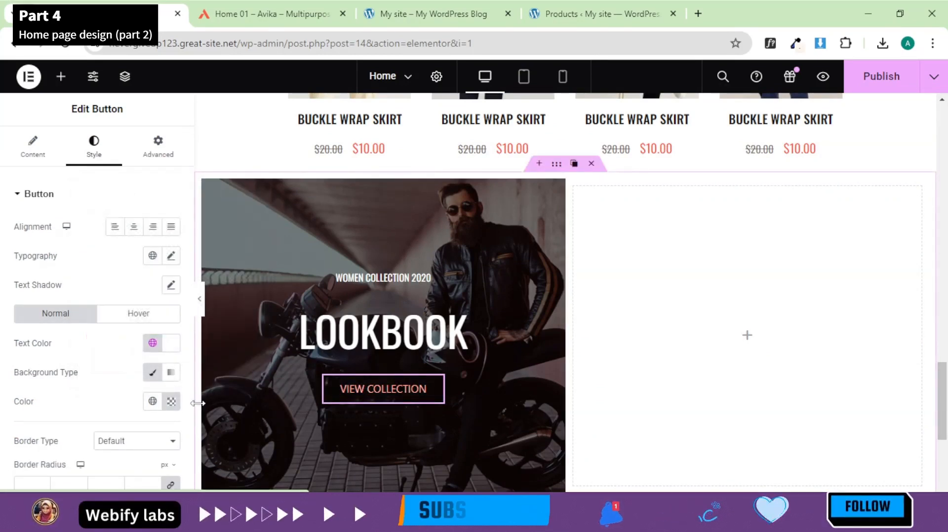
Step: Remove the button's border with a border radius of 0 px, clear its padding values, and preview the section at full width
{"action": "scroll", "coordinate": [114, 436], "scroll_direction": "down", "scroll_amount": 2}
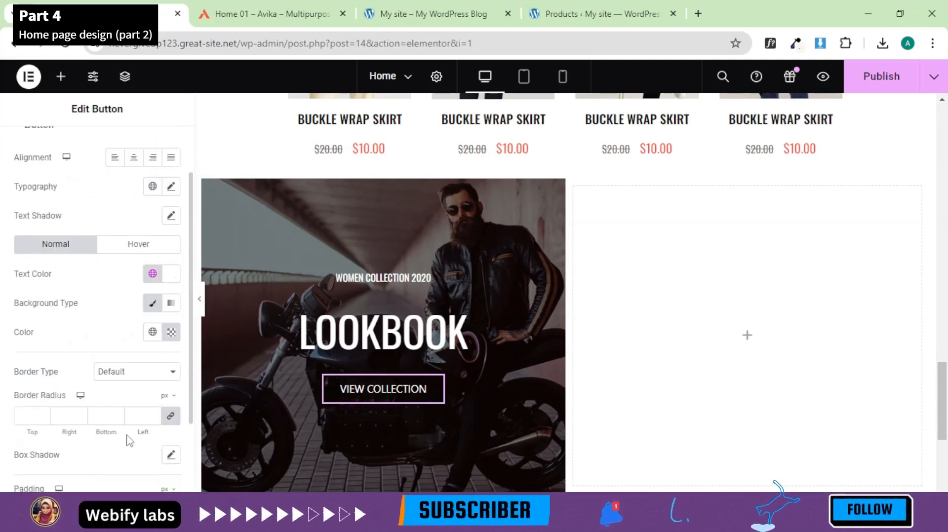
{"action": "left_click", "coordinate": [135, 375]}
{"action": "left_click", "coordinate": [130, 396]}
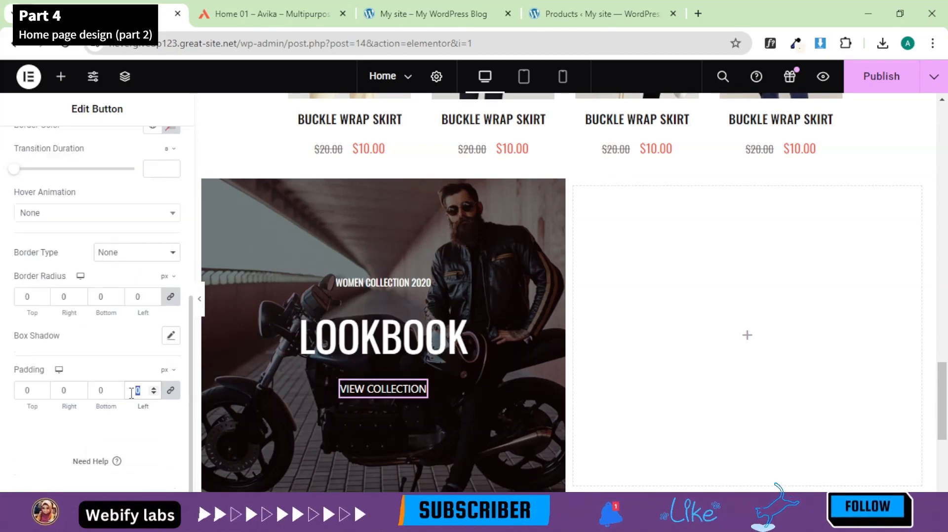
{"action": "key", "text": "BackSpace"}
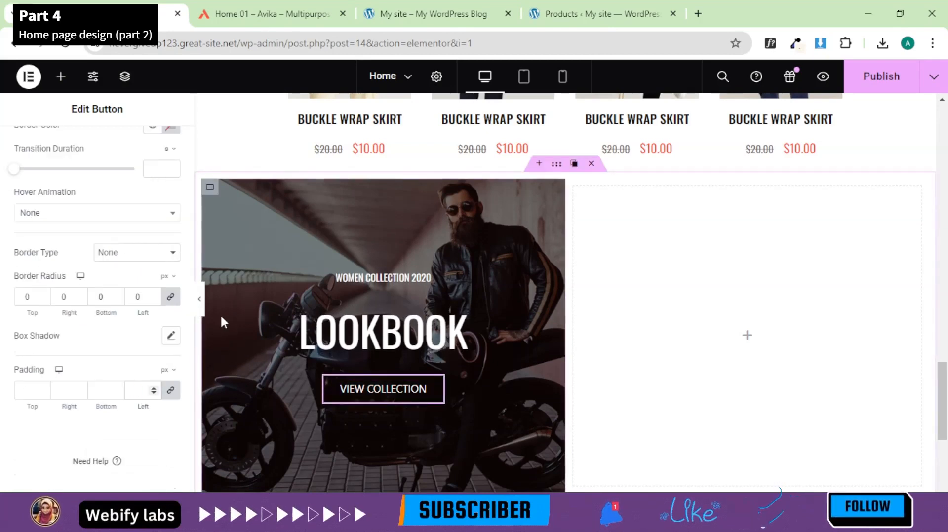
{"action": "left_click", "coordinate": [192, 298]}
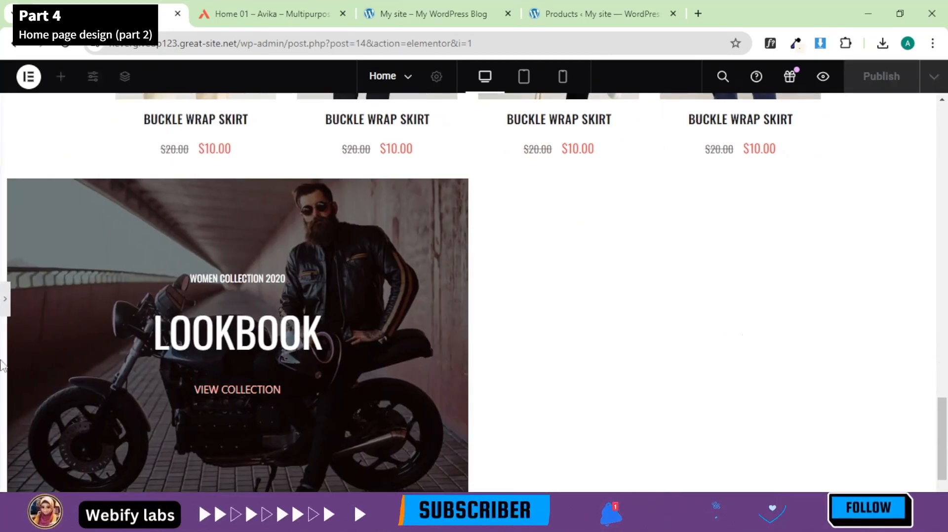
{"action": "left_click", "coordinate": [5, 302]}
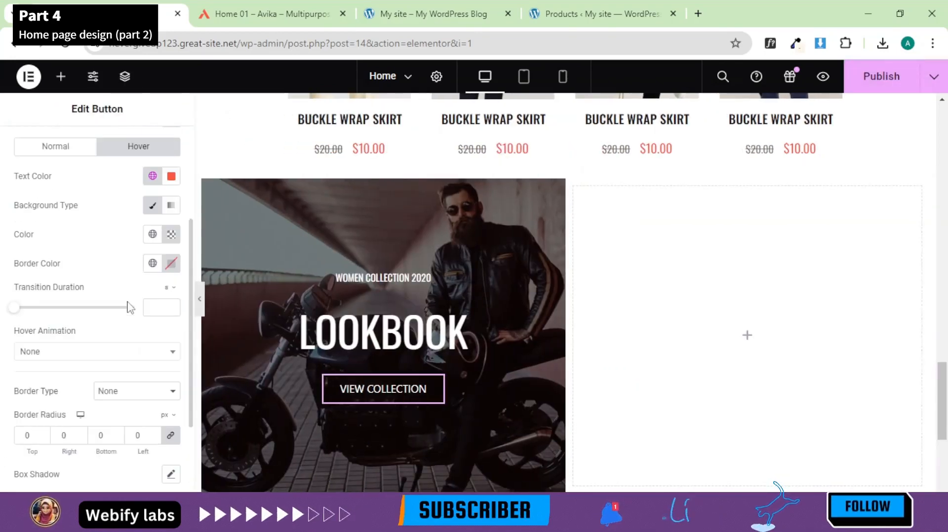
Step: Enable custom typography for the VIEW COLLECTION button
{"action": "scroll", "coordinate": [120, 395], "scroll_direction": "up", "scroll_amount": 3}
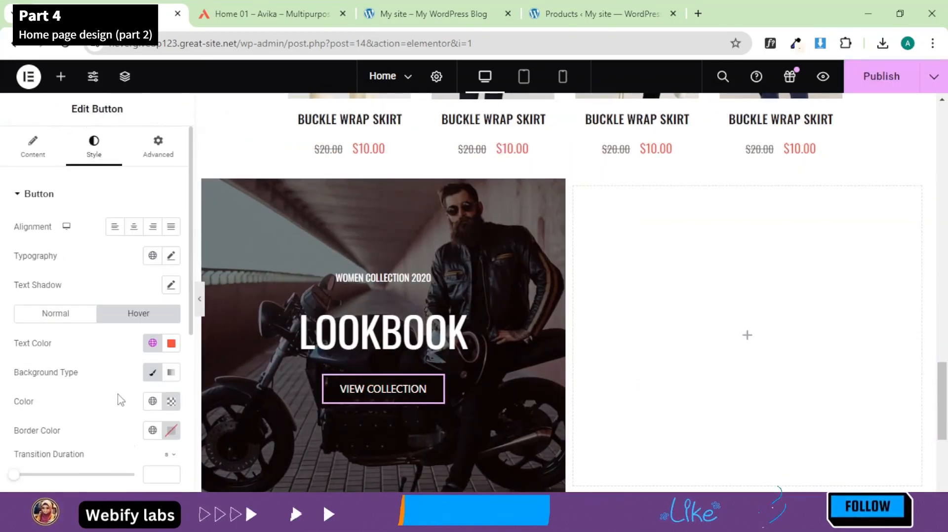
{"action": "left_click", "coordinate": [171, 255]}
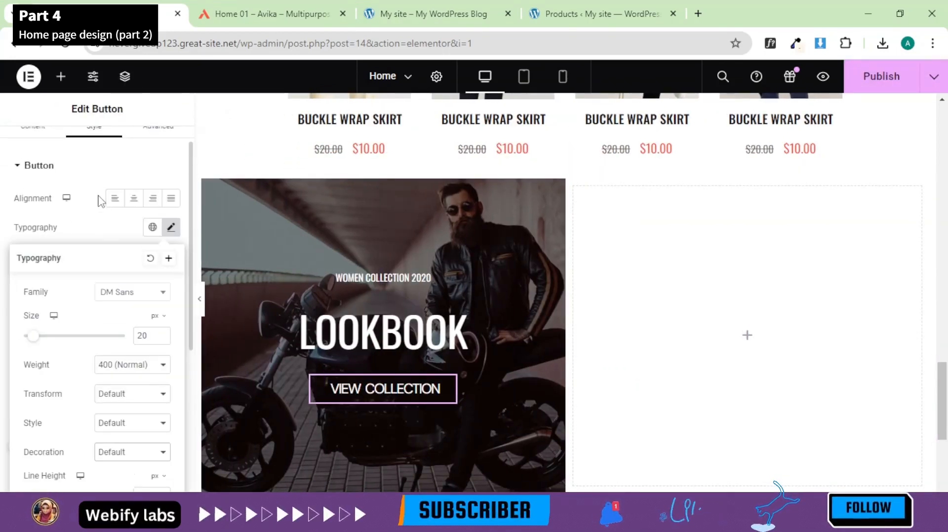
{"action": "left_click", "coordinate": [75, 168]}
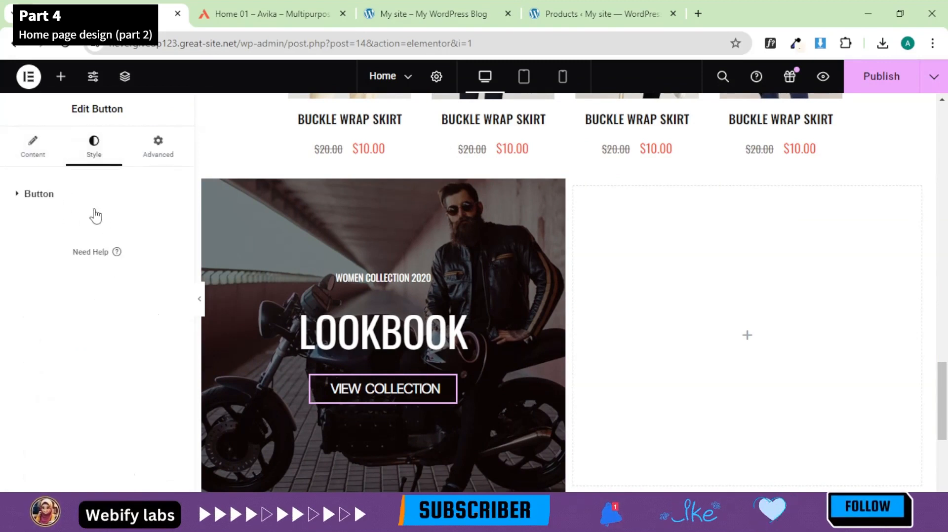
Step: Set the VIEW COLLECTION button's border type to Solid
{"action": "left_click", "coordinate": [76, 192]}
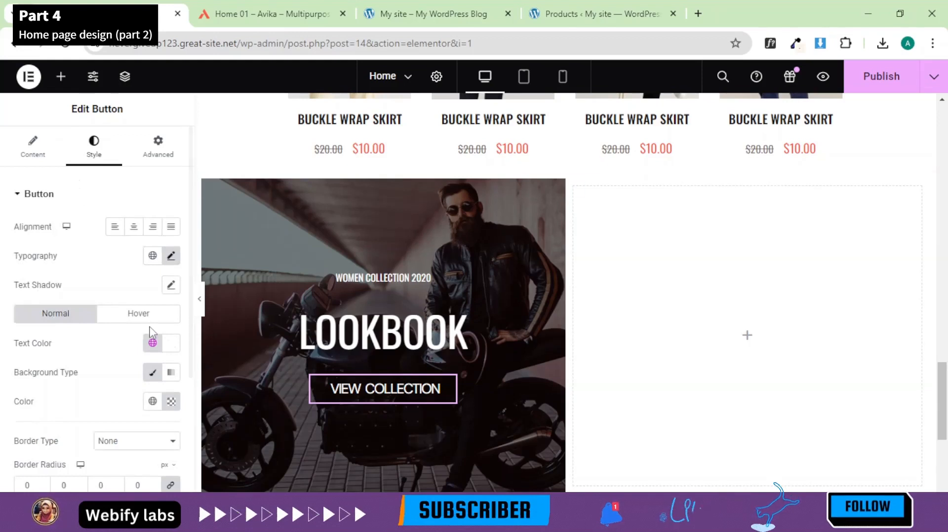
{"action": "scroll", "coordinate": [150, 332], "scroll_direction": "down", "scroll_amount": 2}
{"action": "left_click", "coordinate": [114, 371]}
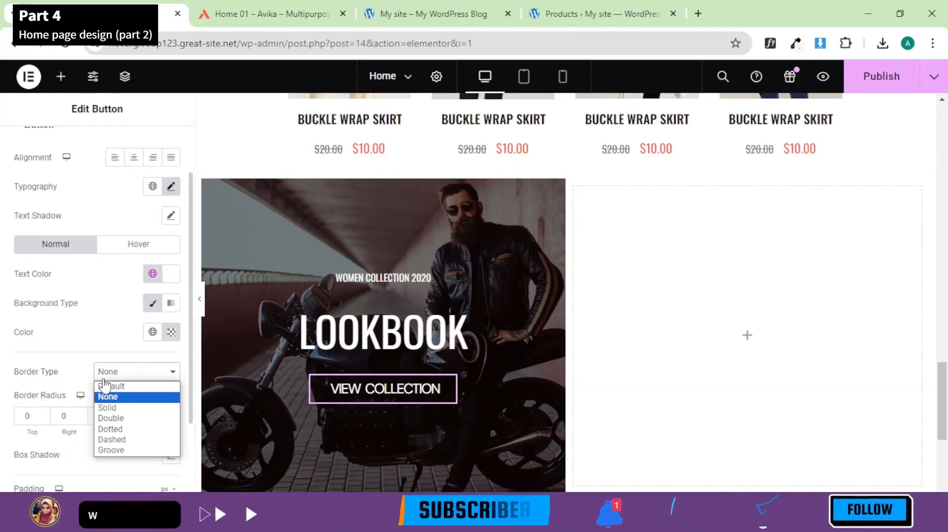
{"action": "left_click", "coordinate": [111, 405]}
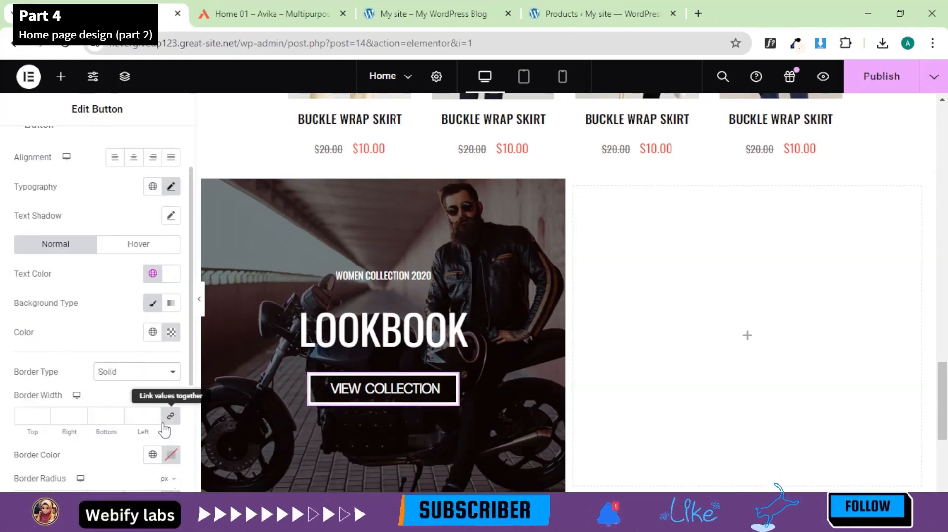
Step: Unlink the VIEW COLLECTION button's border widths, set only the bottom one to 2 px, and preview the section at full width
{"action": "left_click", "coordinate": [169, 417]}
{"action": "left_click_drag", "start_coordinate": [107, 419], "coordinate": [93, 418]}
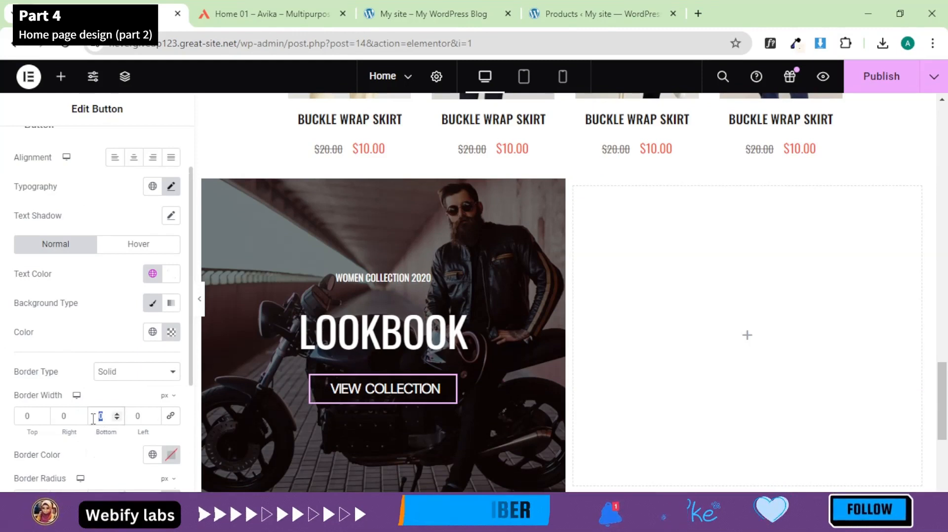
{"action": "type", "text": "2"}
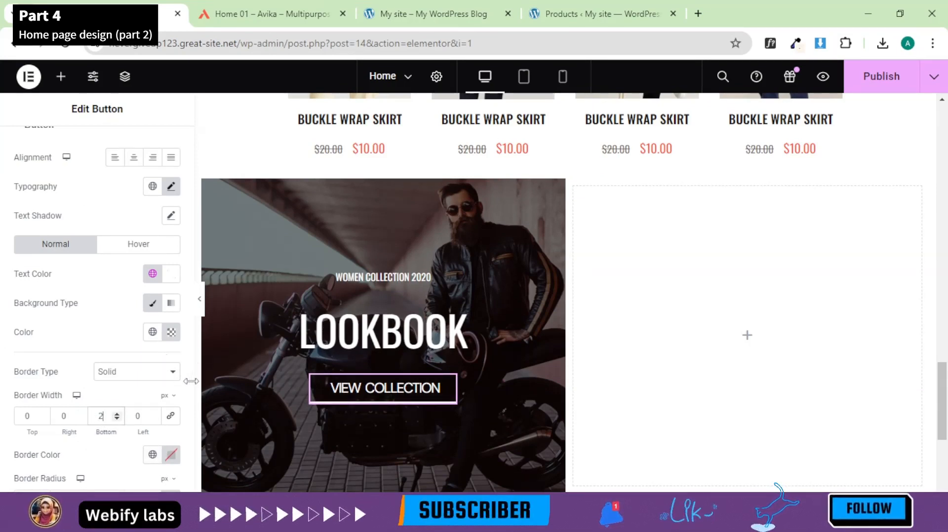
{"action": "scroll", "coordinate": [188, 387], "scroll_direction": "down", "scroll_amount": 2}
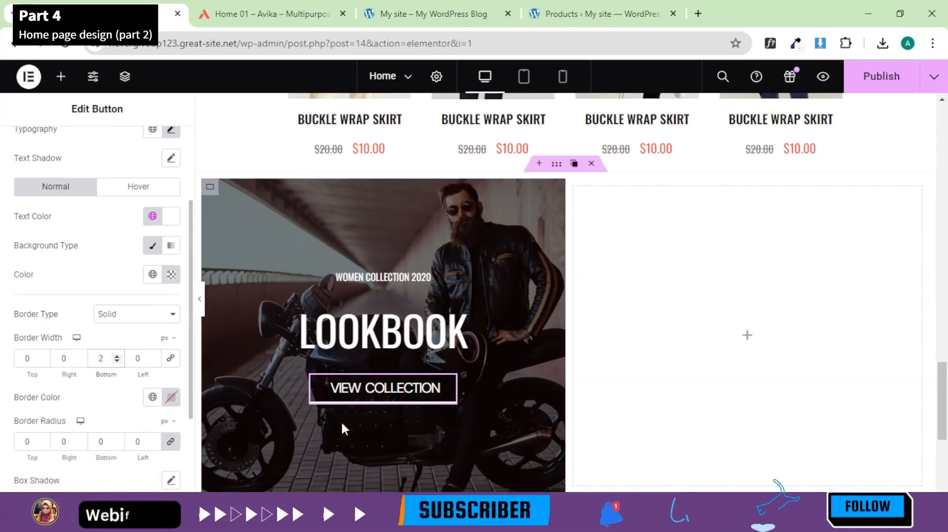
{"action": "left_click", "coordinate": [199, 301]}
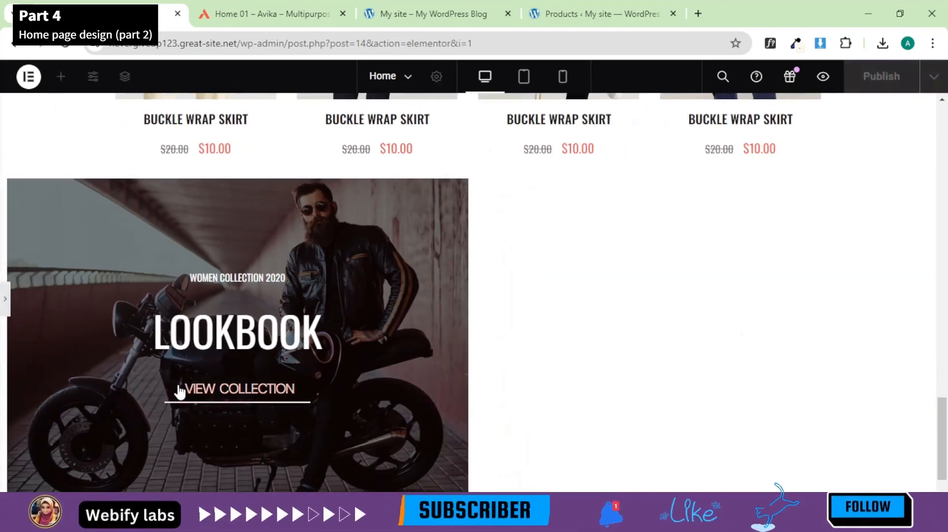
{"action": "left_click", "coordinate": [5, 298]}
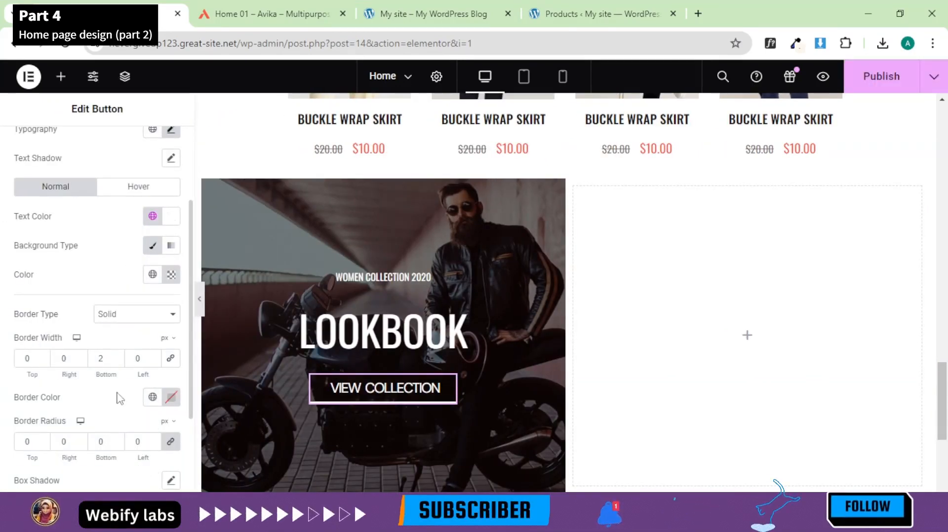
Step: Set the VIEW COLLECTION button's padding to 0 px on all four sides
{"action": "scroll", "coordinate": [127, 437], "scroll_direction": "down", "scroll_amount": 3}
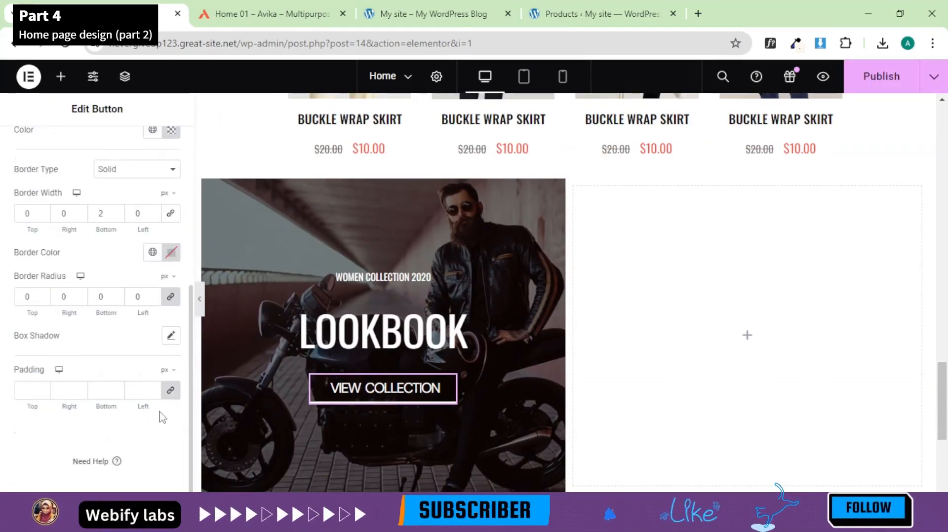
{"action": "left_click", "coordinate": [30, 390]}
{"action": "type", "text": "0"}
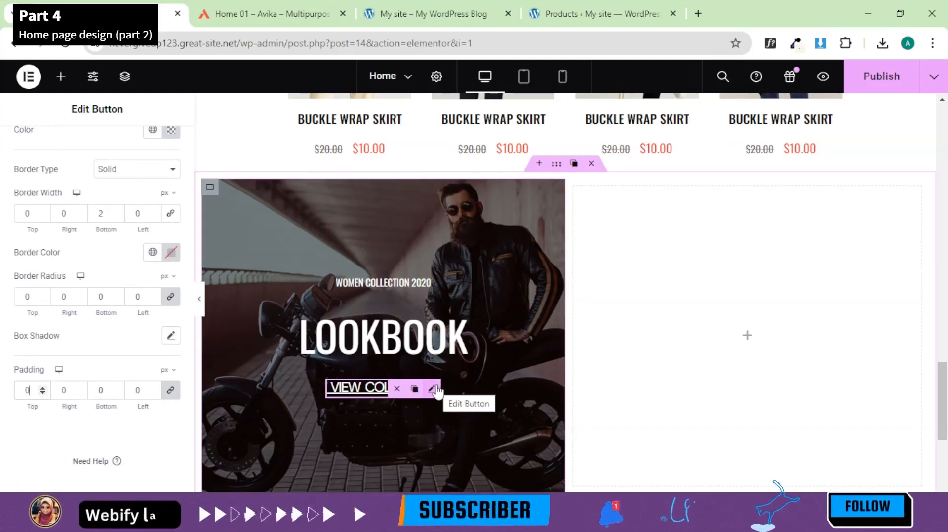
{"action": "left_click", "coordinate": [437, 390]}
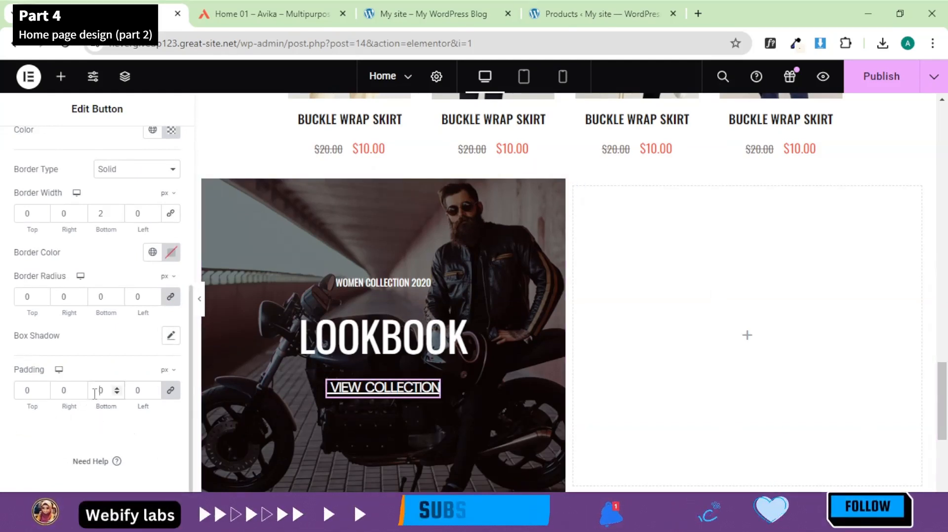
{"action": "type", "text": "2"}
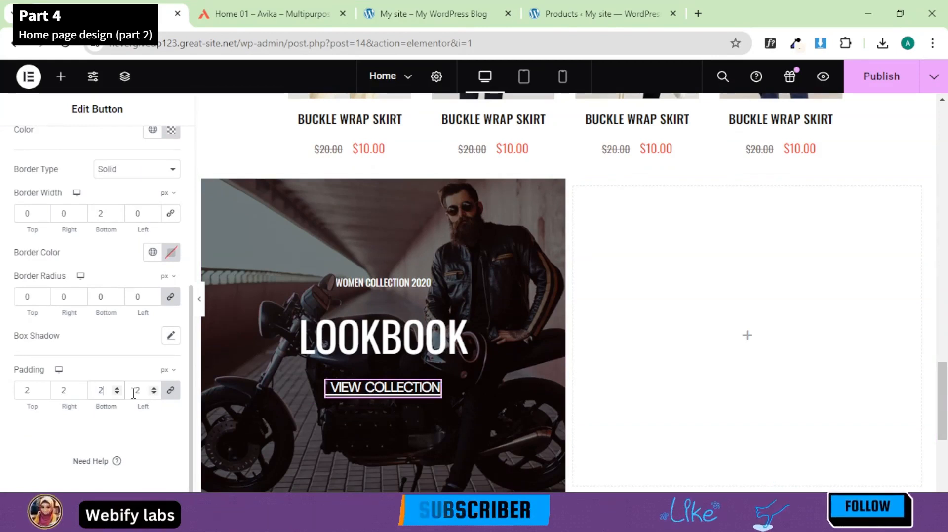
{"action": "key", "text": "BackSpace"}
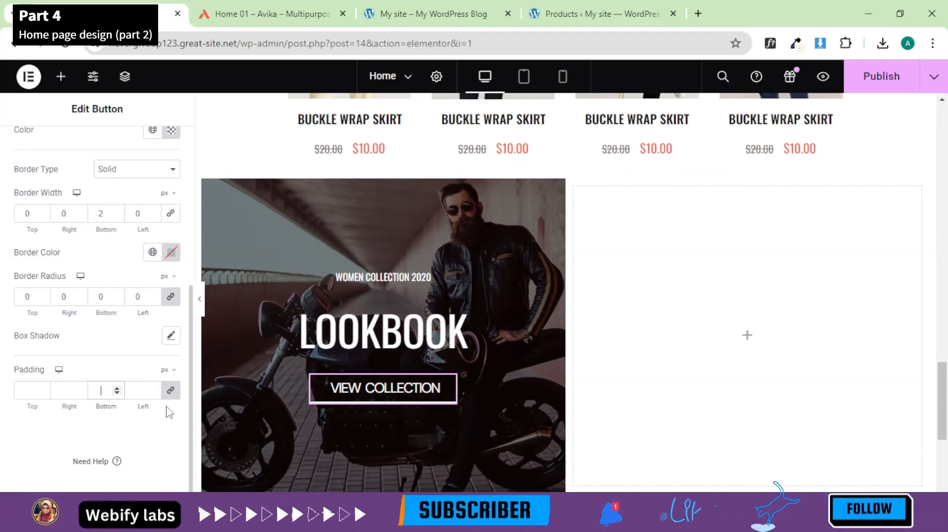
{"action": "type", "text": "0"}
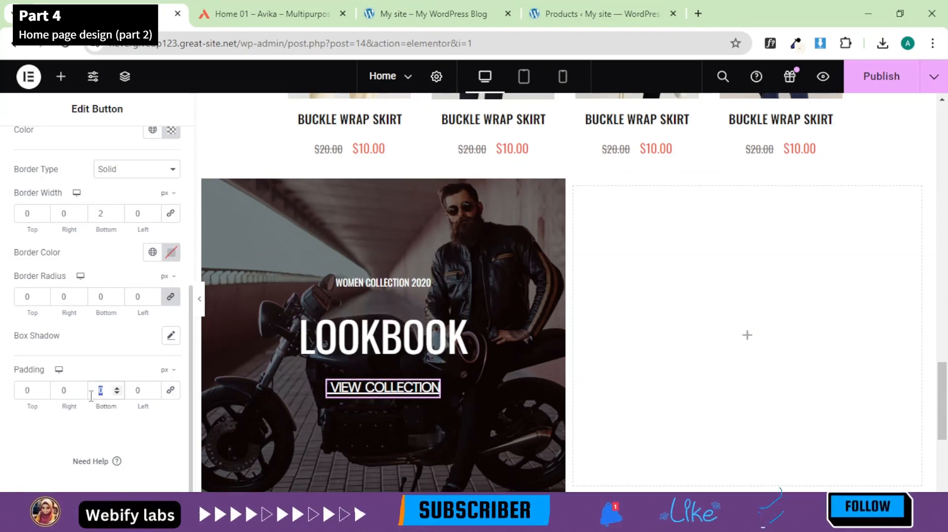
Step: Set only the button's bottom padding to 7 px, leaving the other sides at 0, and preview the underline at full width
{"action": "type", "text": "3"}
{"action": "key", "text": "BackSpace"}
{"action": "type", "text": "0"}
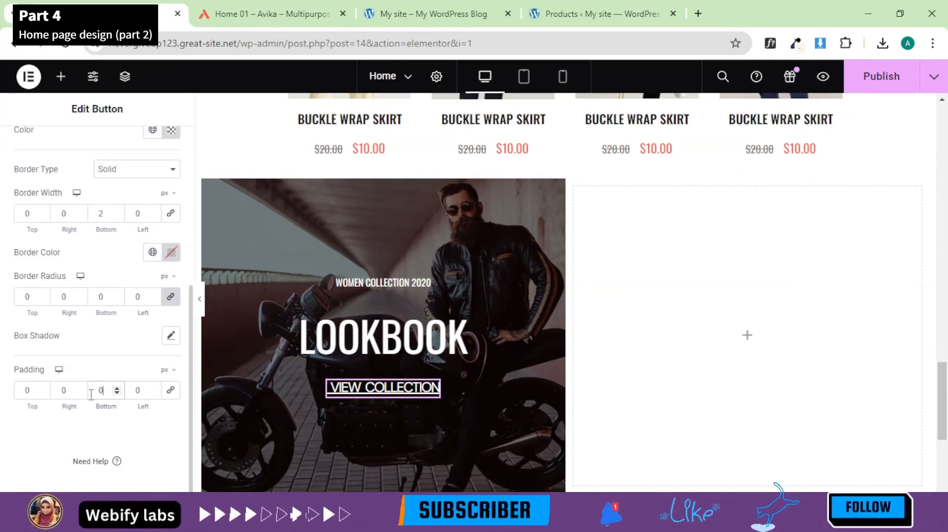
{"action": "type", "text": "7"}
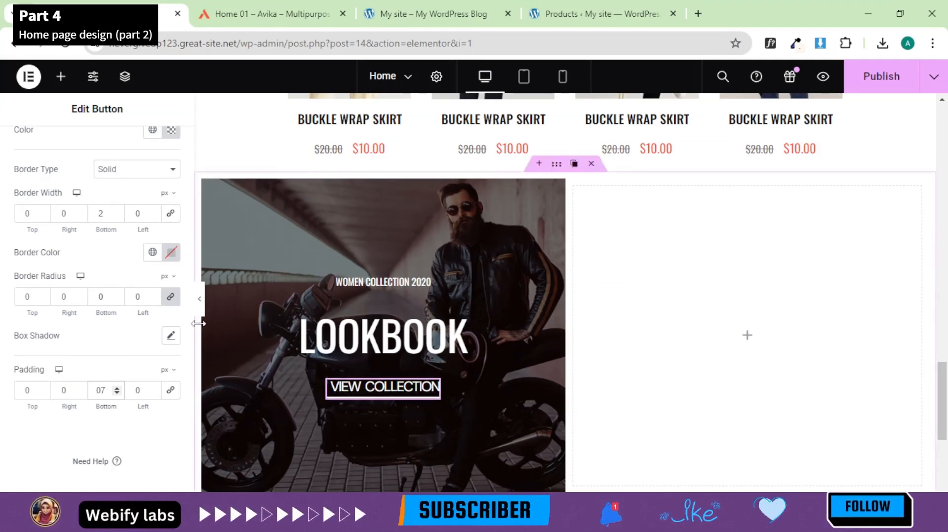
{"action": "left_click", "coordinate": [202, 298]}
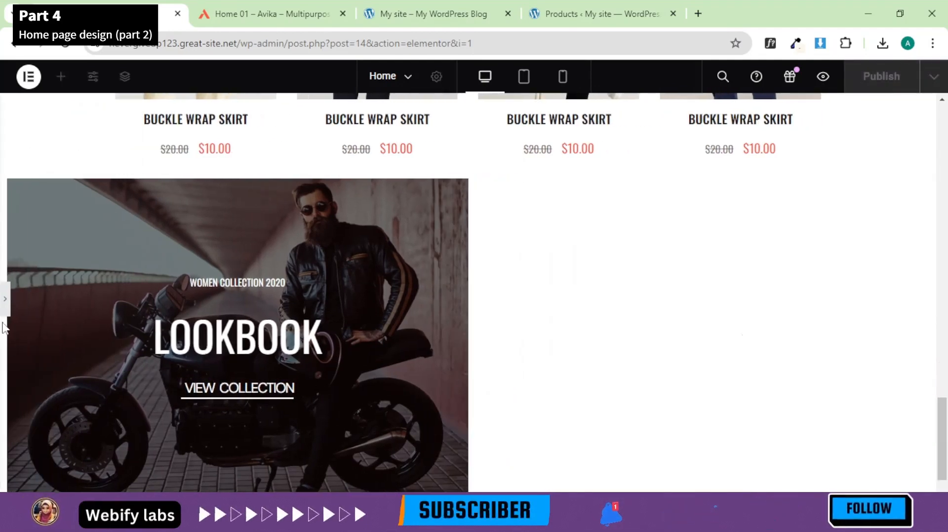
{"action": "left_click", "coordinate": [5, 304]}
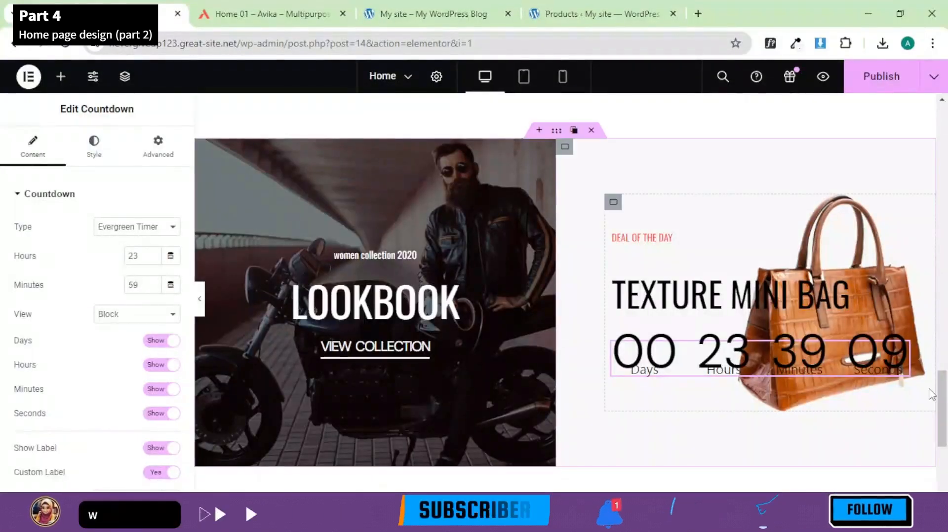
Step: Hide the seconds in the Texture Mini Bag countdown and check the Lookbook and deal section in tablet view
{"action": "mouse_move", "coordinate": [941, 396]}
{"action": "left_mouse_down"}
{"action": "mouse_move", "coordinate": [941, 386]}
{"action": "mouse_move", "coordinate": [942, 394]}
{"action": "left_mouse_up"}
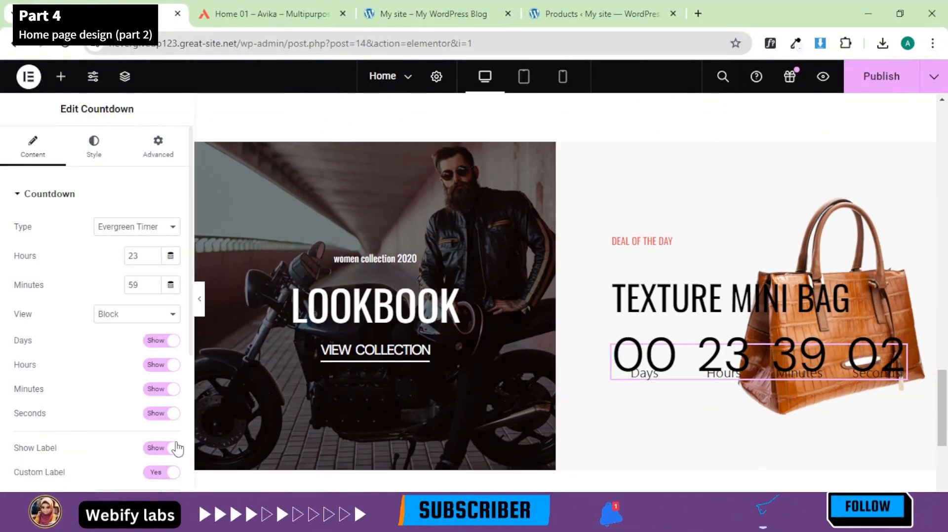
{"action": "left_click", "coordinate": [153, 417]}
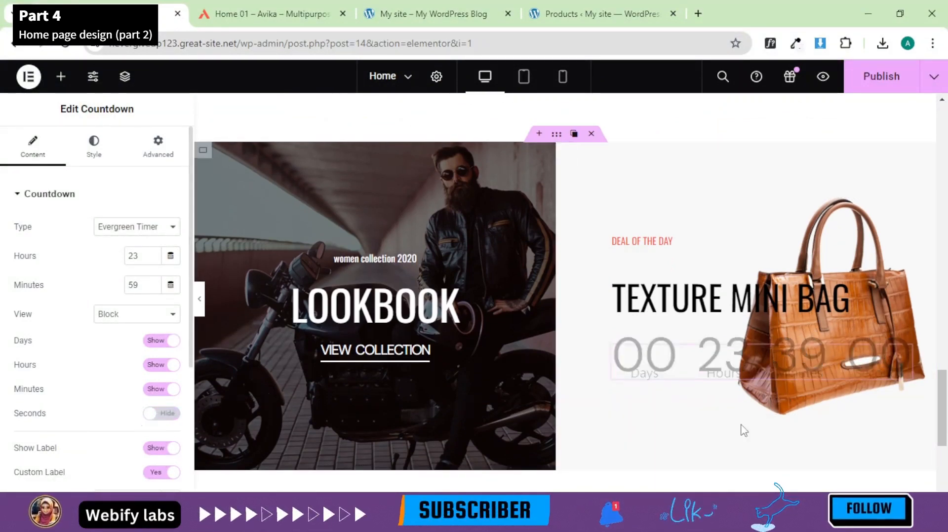
{"action": "left_click", "coordinate": [522, 78]}
{"action": "scroll", "coordinate": [785, 296], "scroll_direction": "down", "scroll_amount": 4}
{"action": "scroll", "coordinate": [823, 329], "scroll_direction": "down", "scroll_amount": 5}
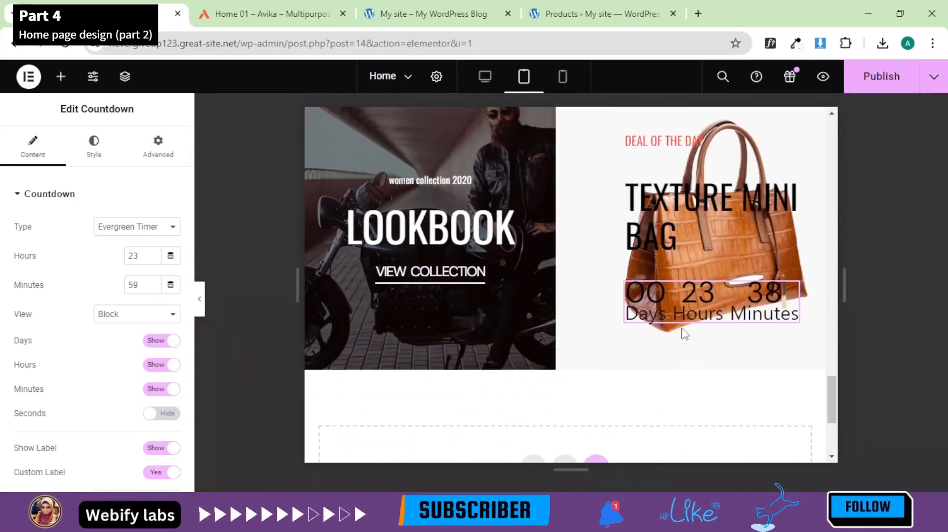
{"action": "scroll", "coordinate": [832, 409], "scroll_direction": "up", "scroll_amount": 2}
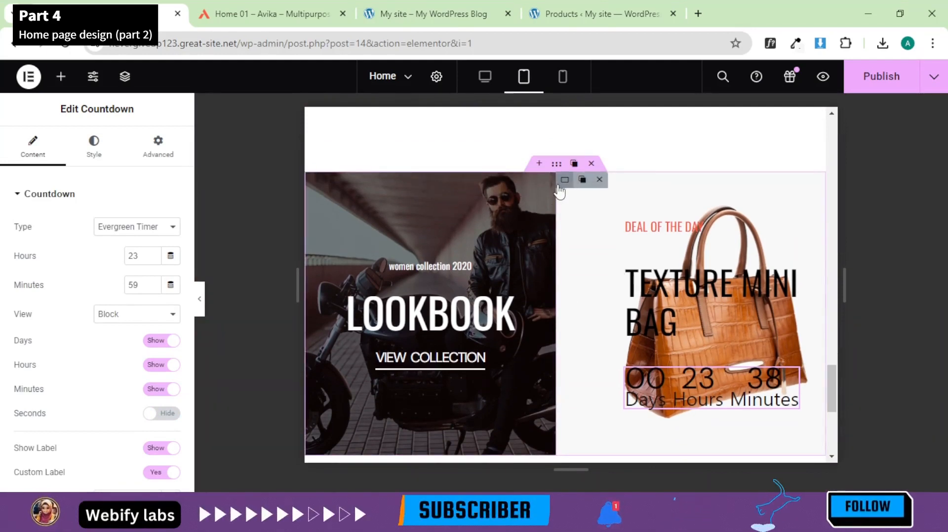
Step: Set the tablet left padding of the Deal of the Day half's outer container to 20 px
{"action": "left_click", "coordinate": [563, 180]}
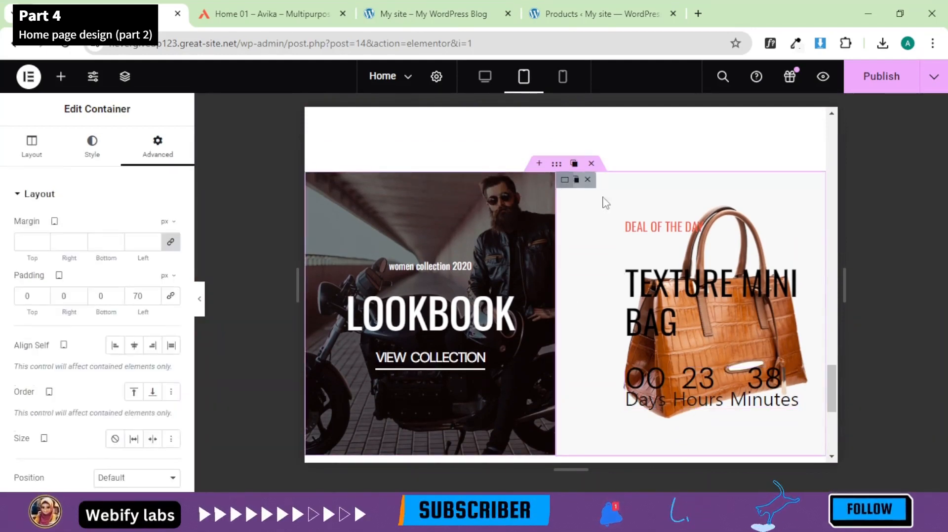
{"action": "left_click", "coordinate": [133, 295]}
{"action": "type", "text": "2"}
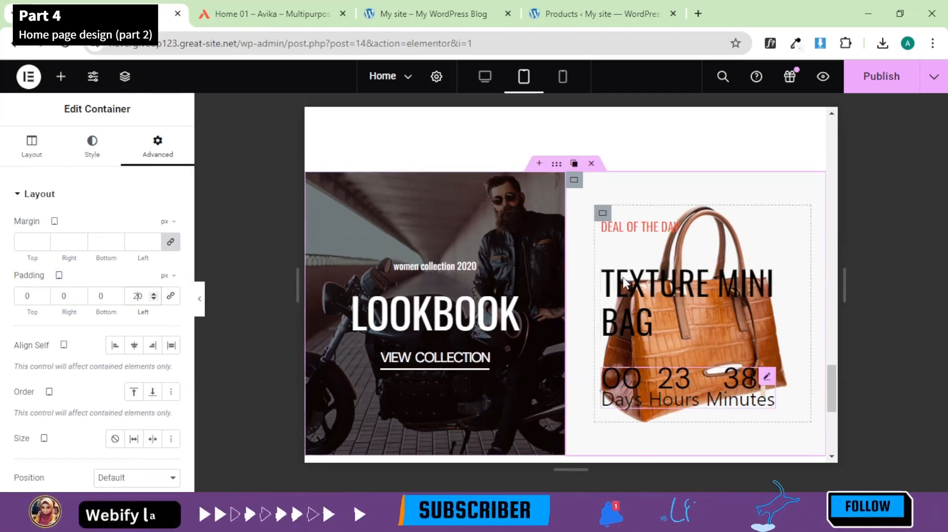
Step: In mobile view, unlink the Lookbook container's padding and set its top and bottom values to 40 px
{"action": "left_click", "coordinate": [562, 76]}
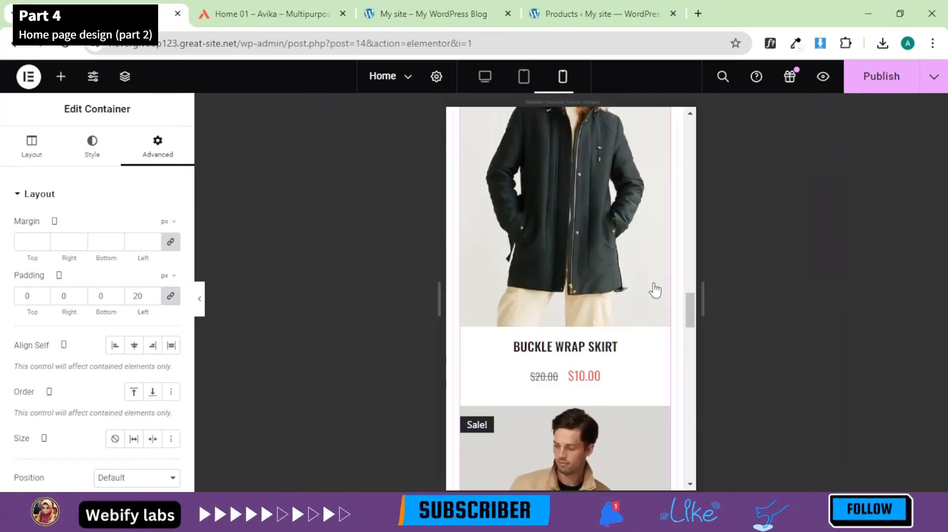
{"action": "scroll", "coordinate": [655, 291], "scroll_direction": "down", "scroll_amount": 5}
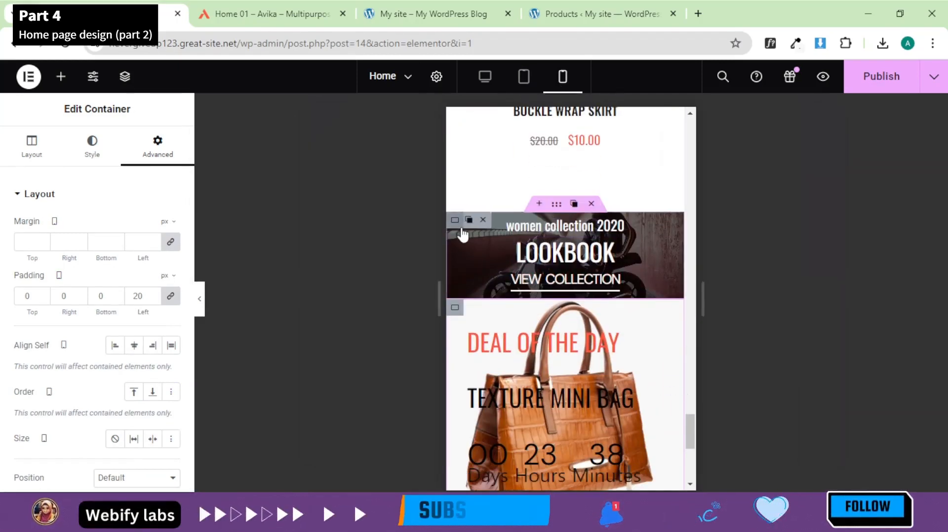
{"action": "left_click", "coordinate": [170, 298]}
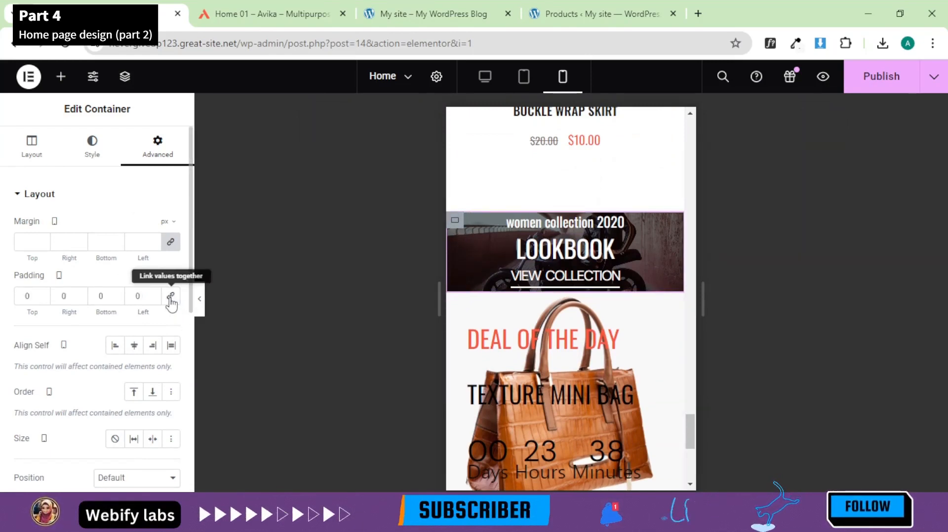
{"action": "left_click", "coordinate": [25, 295]}
{"action": "type", "text": "2"}
{"action": "left_click", "coordinate": [95, 298]}
{"action": "type", "text": "2"}
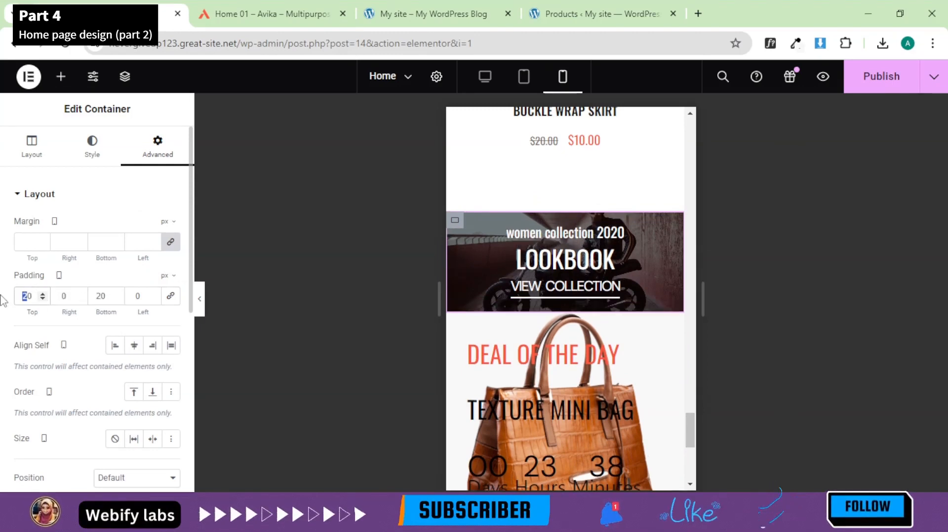
{"action": "type", "text": "4"}
{"action": "type", "text": "4"}
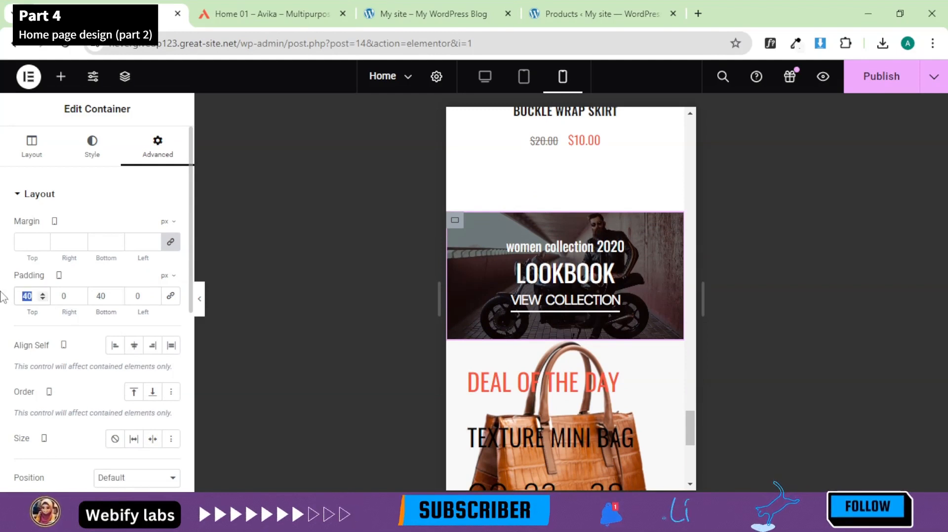
Step: Set the Lookbook container's mobile padding to 60 px at the top and 40 px at the bottom
{"action": "type", "text": "60"}
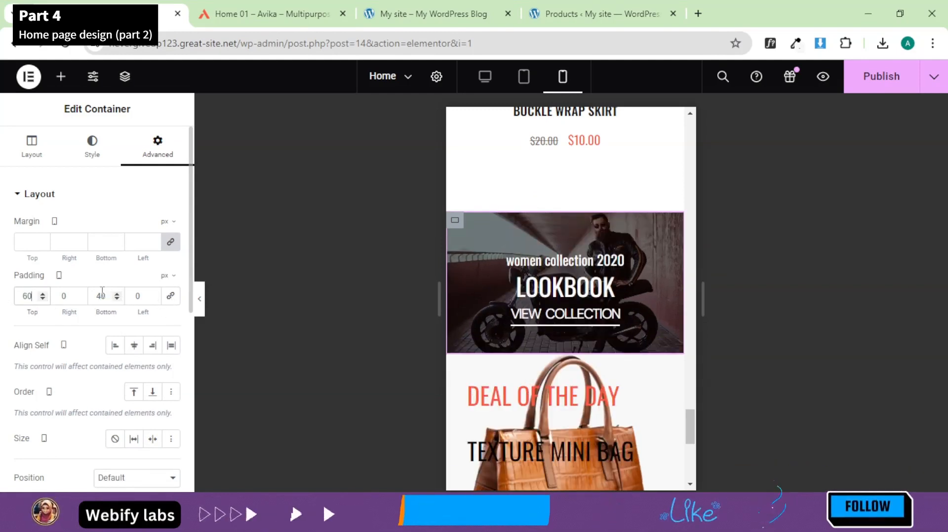
{"action": "double_click", "coordinate": [100, 296]}
{"action": "type", "text": "38"}
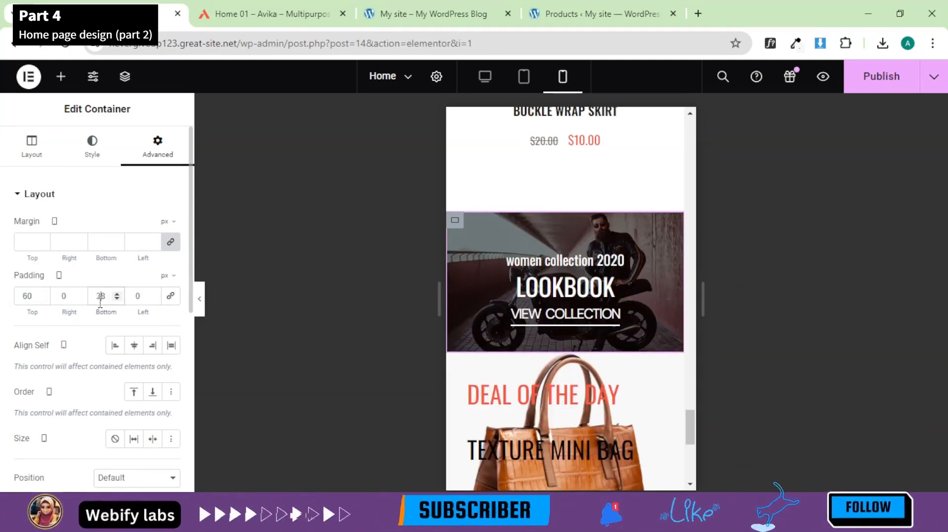
{"action": "type", "text": "40"}
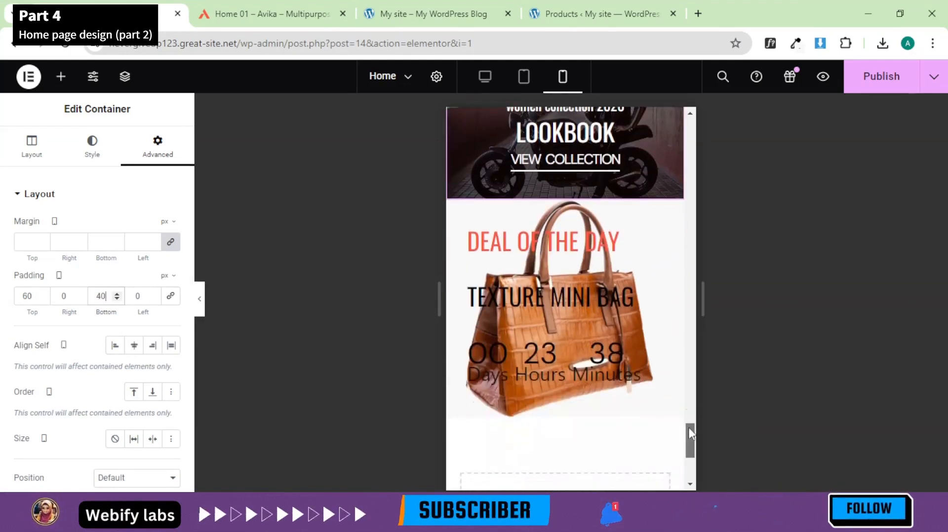
Step: Set the mobile column and row gaps of the Deal of the Day inner container to 20 px and check the layout
{"action": "scroll", "coordinate": [689, 434], "scroll_direction": "down", "scroll_amount": 3}
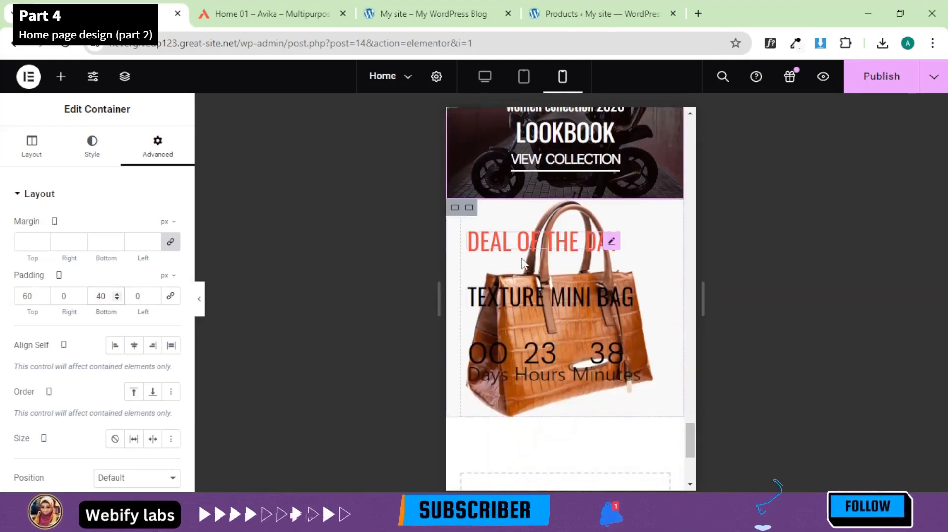
{"action": "left_click", "coordinate": [471, 212]}
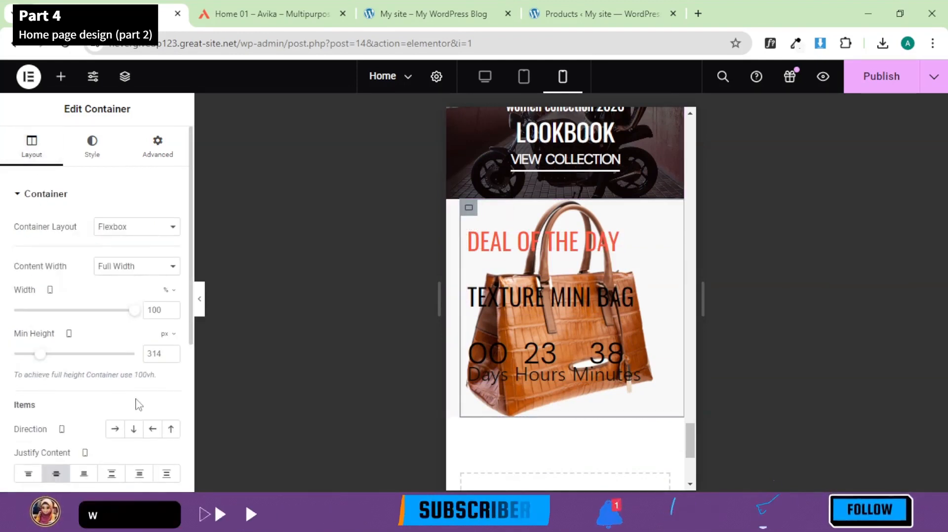
{"action": "scroll", "coordinate": [74, 422], "scroll_direction": "down", "scroll_amount": 4}
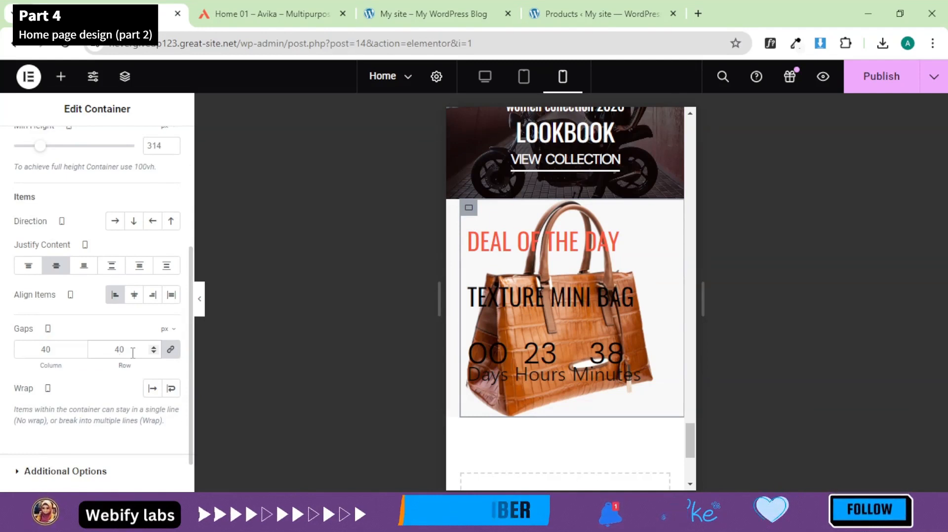
{"action": "key", "text": "BackSpace"}
{"action": "key", "text": "BackSpace"}
{"action": "type", "text": "30"}
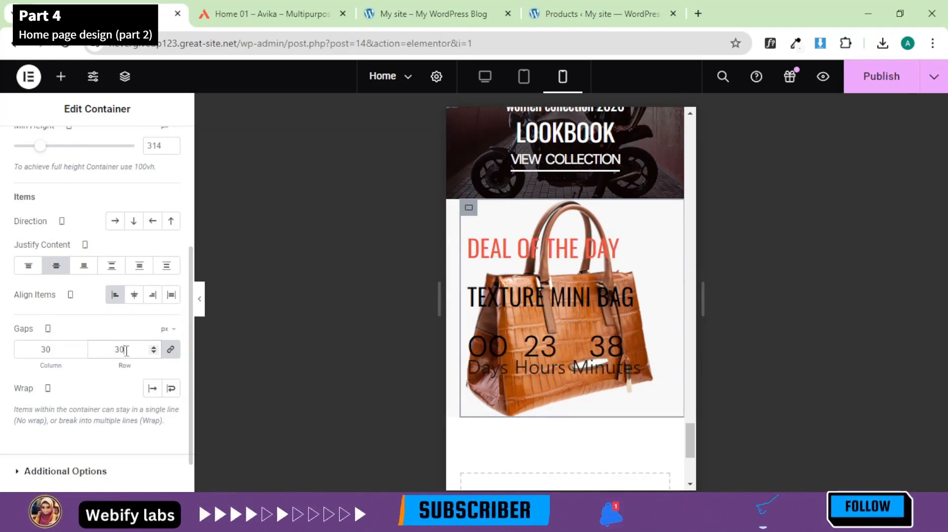
{"action": "type", "text": "20"}
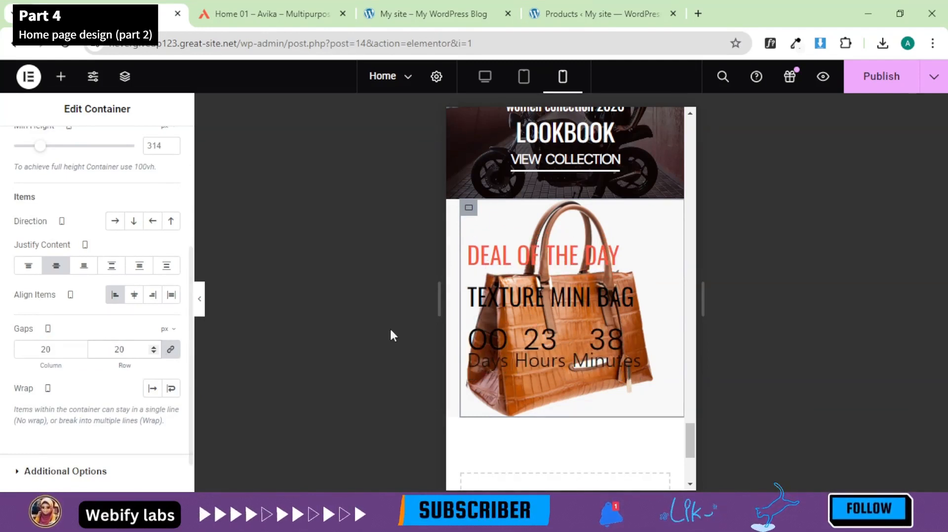
{"action": "scroll", "coordinate": [563, 340], "scroll_direction": "down", "scroll_amount": 3}
{"action": "scroll", "coordinate": [568, 346], "scroll_direction": "up", "scroll_amount": 5}
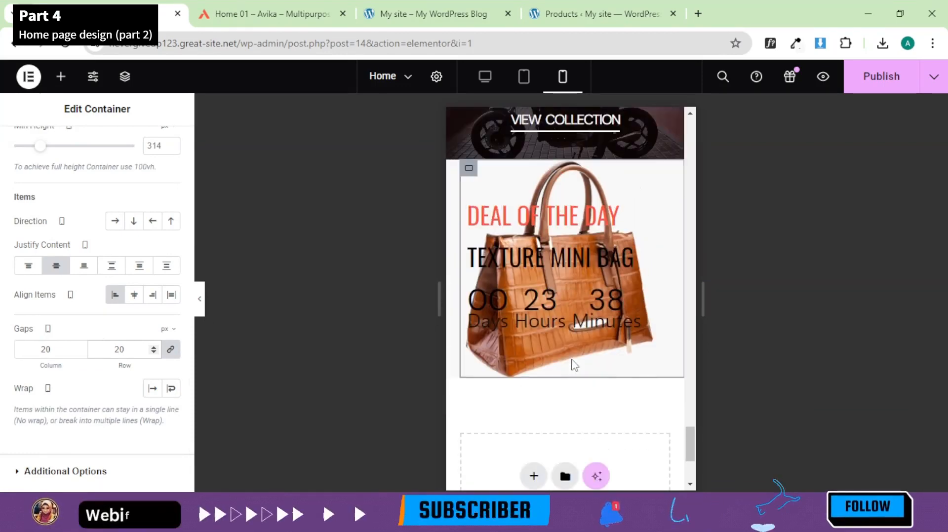
Step: Unlink the mobile padding of the Deal of the Day outer container and set it to 30 px top and bottom, 40 px right and left
{"action": "scroll", "coordinate": [569, 347], "scroll_direction": "down", "scroll_amount": 3}
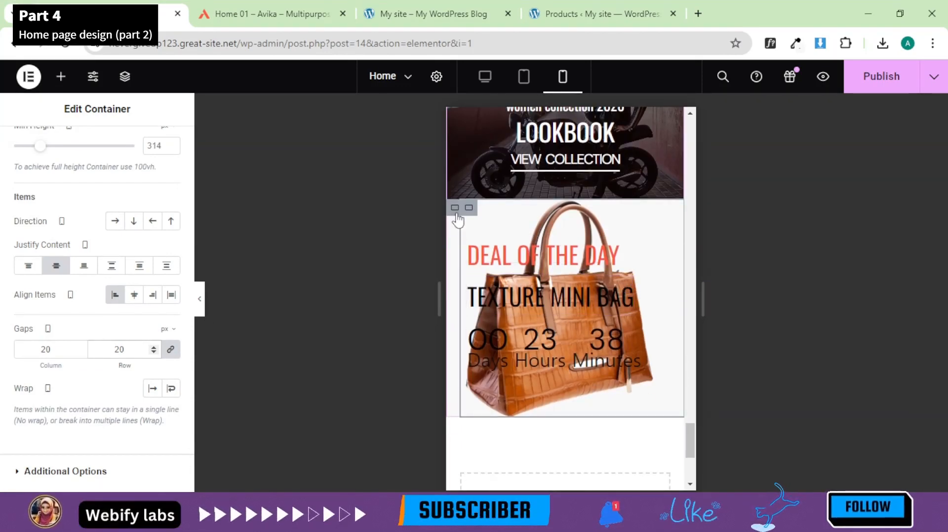
{"action": "left_click", "coordinate": [455, 207]}
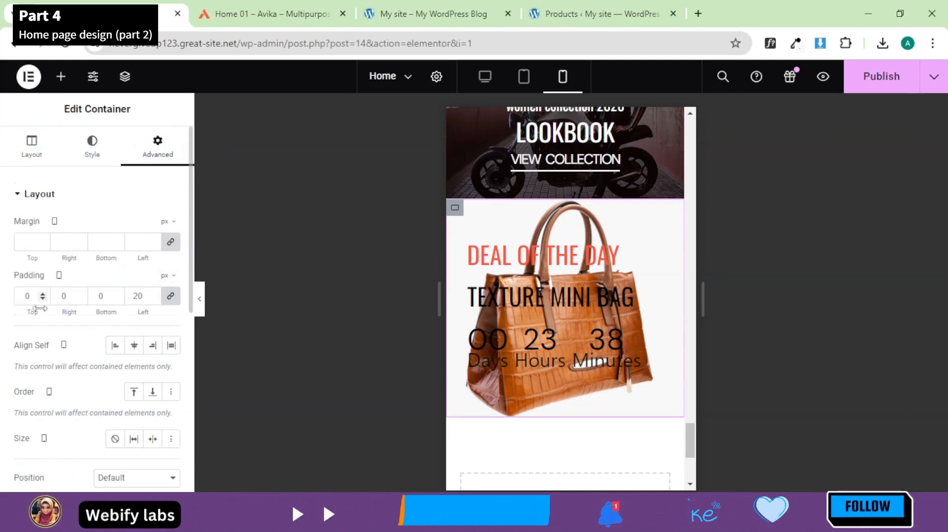
{"action": "left_click", "coordinate": [170, 295]}
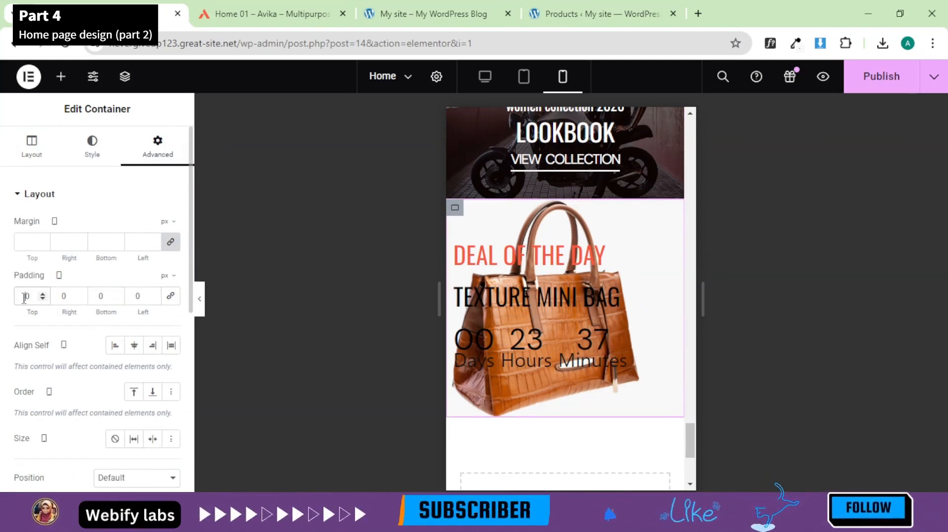
{"action": "type", "text": "3"}
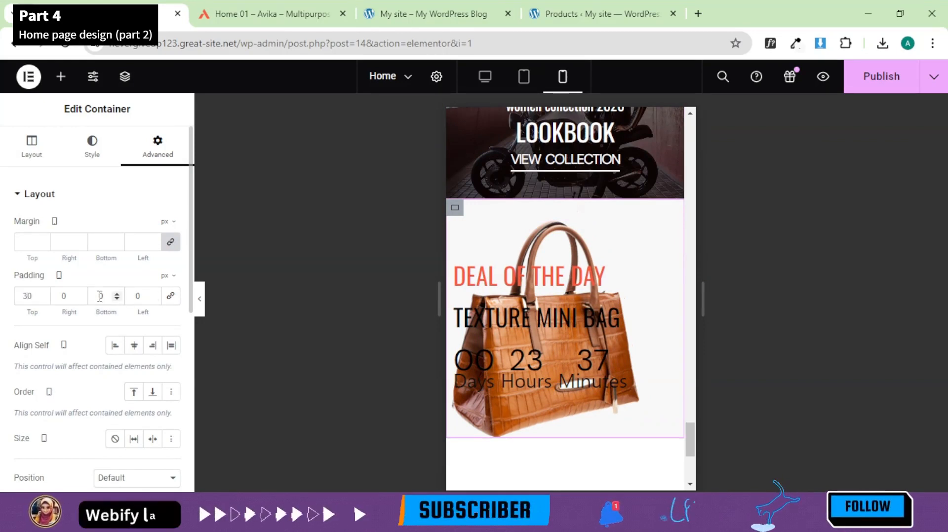
{"action": "type", "text": "3"}
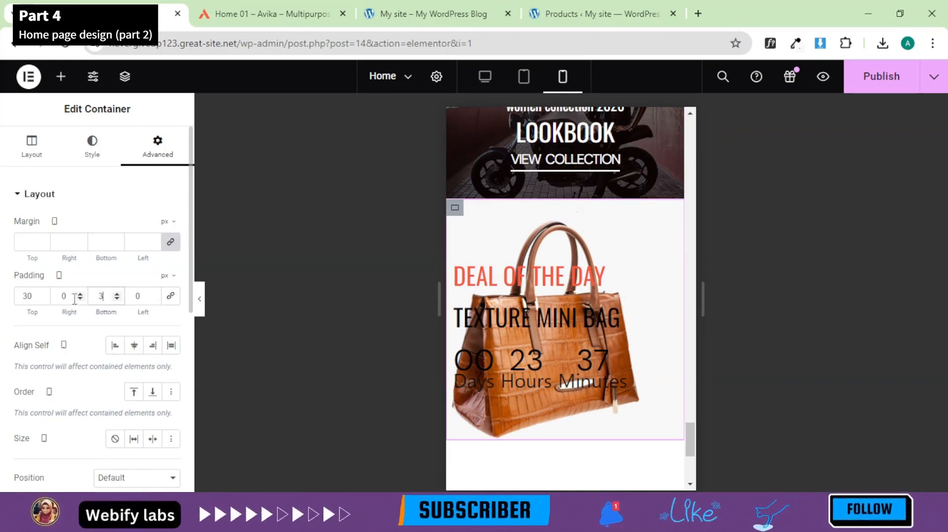
{"action": "type", "text": "0"}
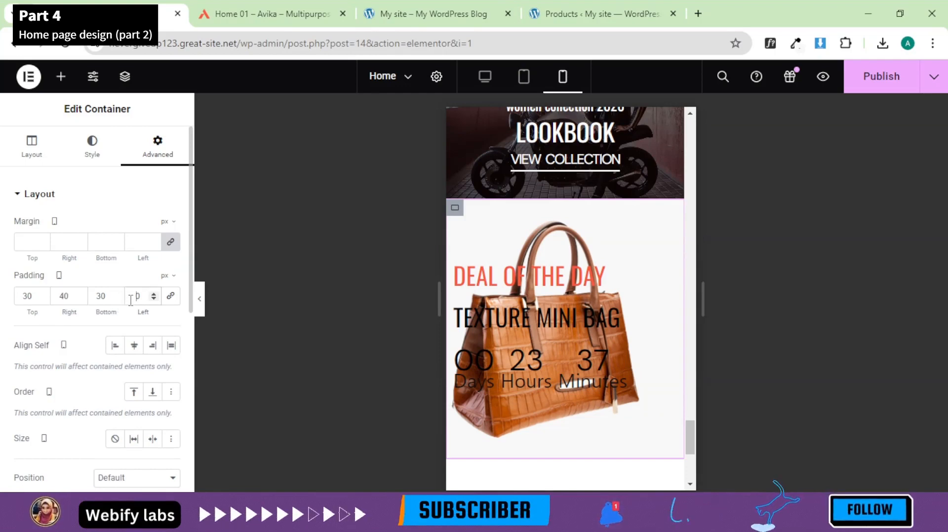
{"action": "type", "text": "4"}
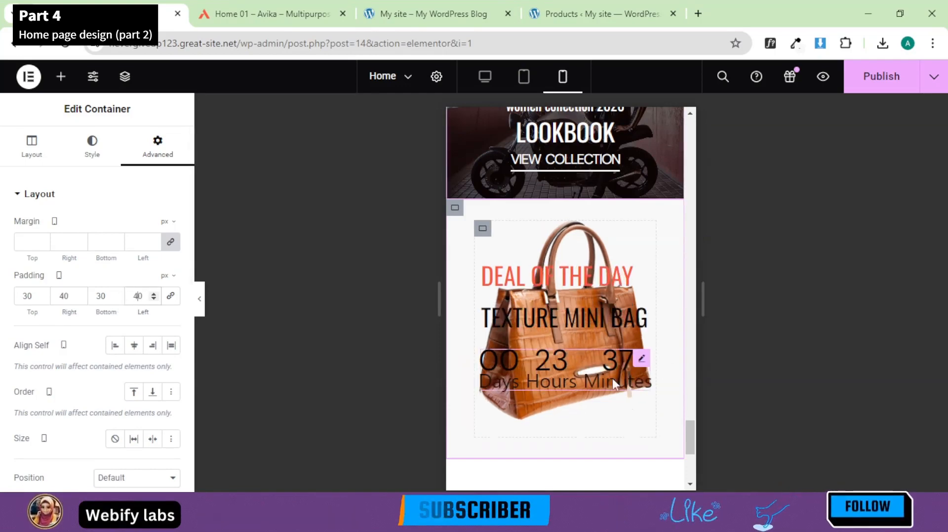
{"action": "scroll", "coordinate": [612, 378], "scroll_direction": "down", "scroll_amount": 1}
{"action": "scroll", "coordinate": [600, 378], "scroll_direction": "down", "scroll_amount": 4}
{"action": "scroll", "coordinate": [617, 336], "scroll_direction": "up", "scroll_amount": 5}
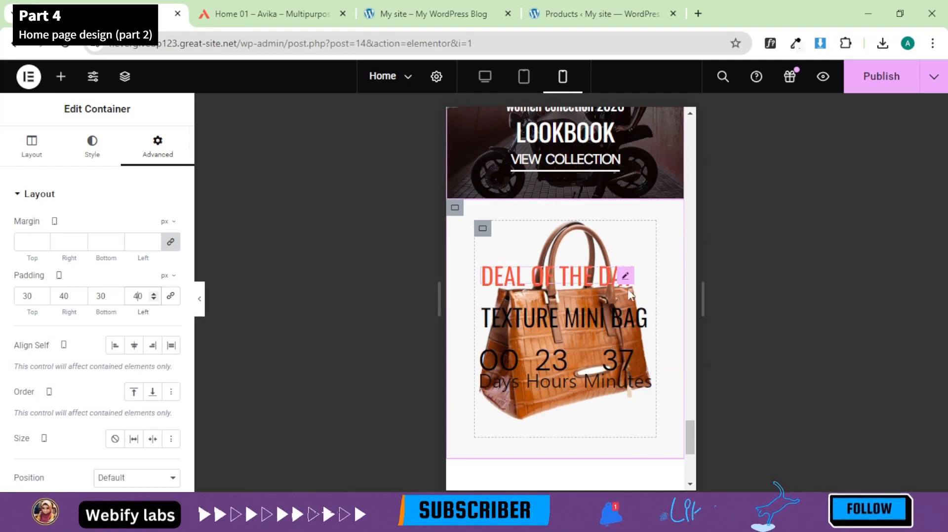
Step: Give the Deal of the Day inner container a classic background overlay in the global white color, with a mobile opacity of 0.22
{"action": "left_click", "coordinate": [483, 241]}
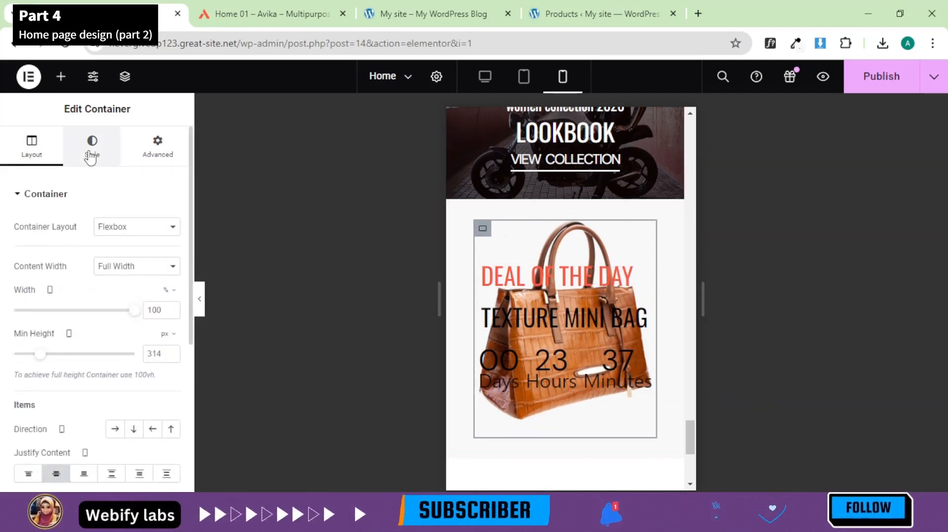
{"action": "scroll", "coordinate": [97, 291], "scroll_direction": "down", "scroll_amount": 4}
{"action": "scroll", "coordinate": [67, 346], "scroll_direction": "down", "scroll_amount": 4}
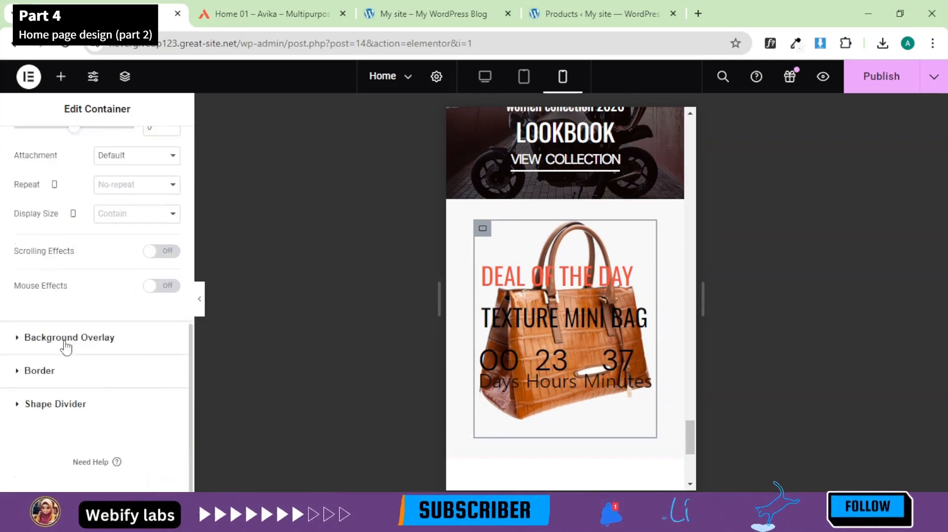
{"action": "left_click", "coordinate": [99, 345]}
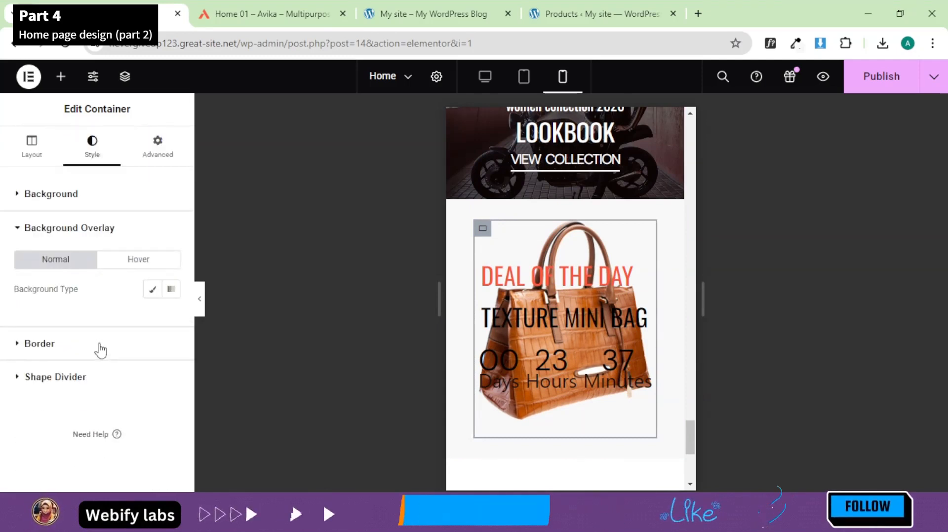
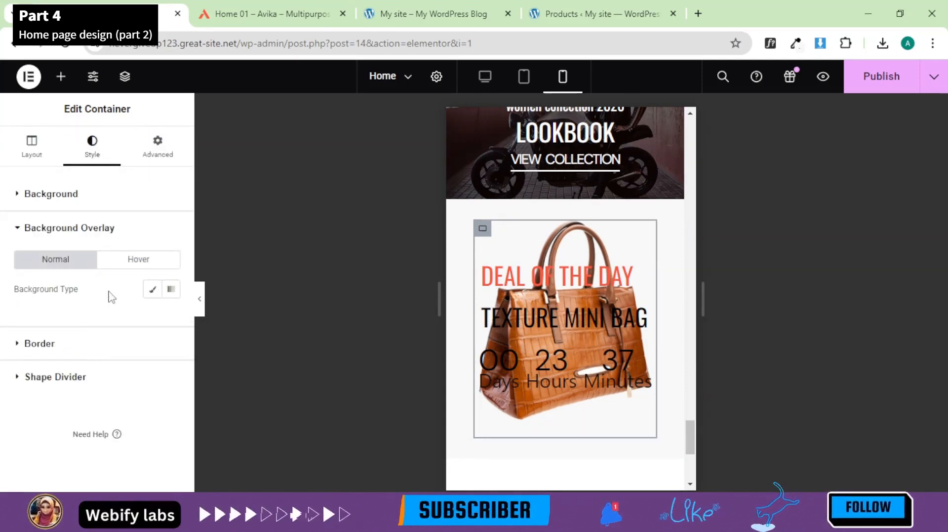
{"action": "left_click", "coordinate": [149, 292]}
{"action": "left_click", "coordinate": [153, 320]}
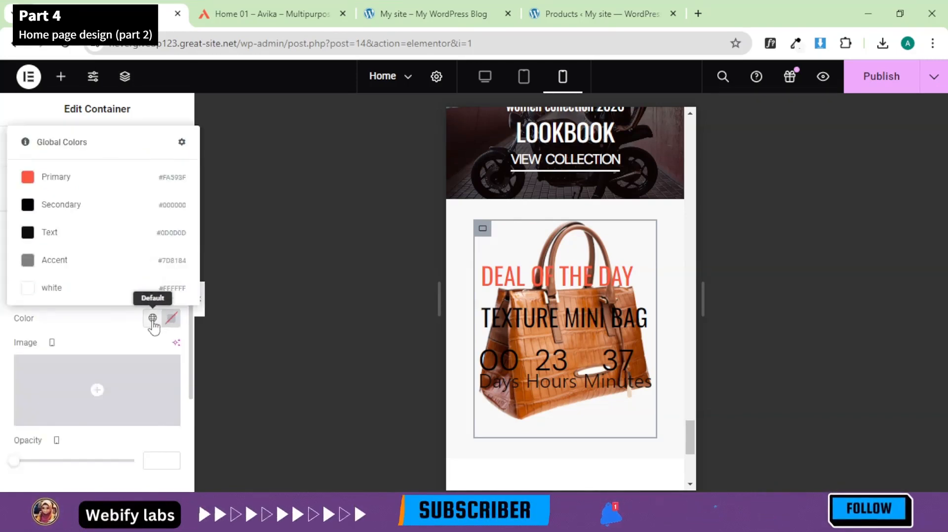
{"action": "left_click", "coordinate": [110, 289]}
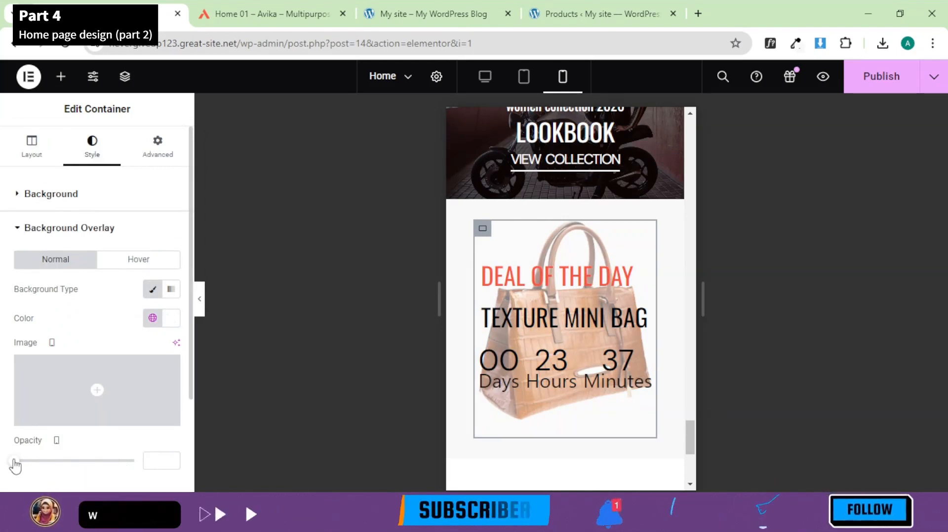
{"action": "left_click_drag", "start_coordinate": [16, 465], "coordinate": [40, 469]}
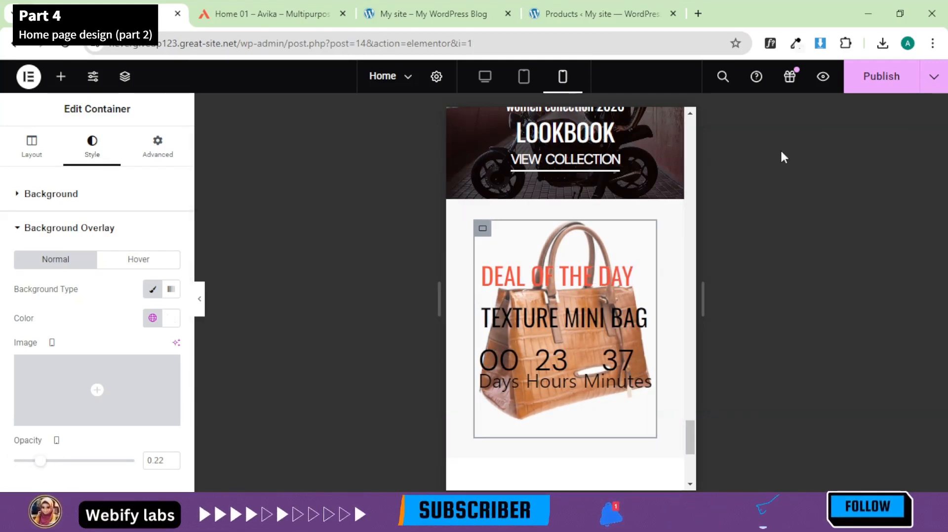
Step: Publish the page from desktop view and reload its preview to compare the Lookbook and Deal of the Day section with the Avika demo
{"action": "left_click", "coordinate": [484, 78]}
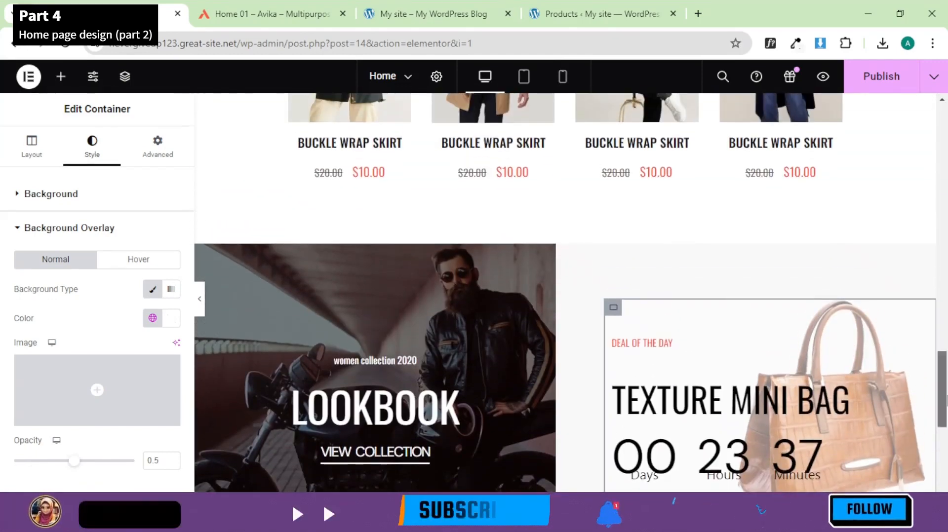
{"action": "left_click_drag", "start_coordinate": [947, 396], "coordinate": [946, 429]}
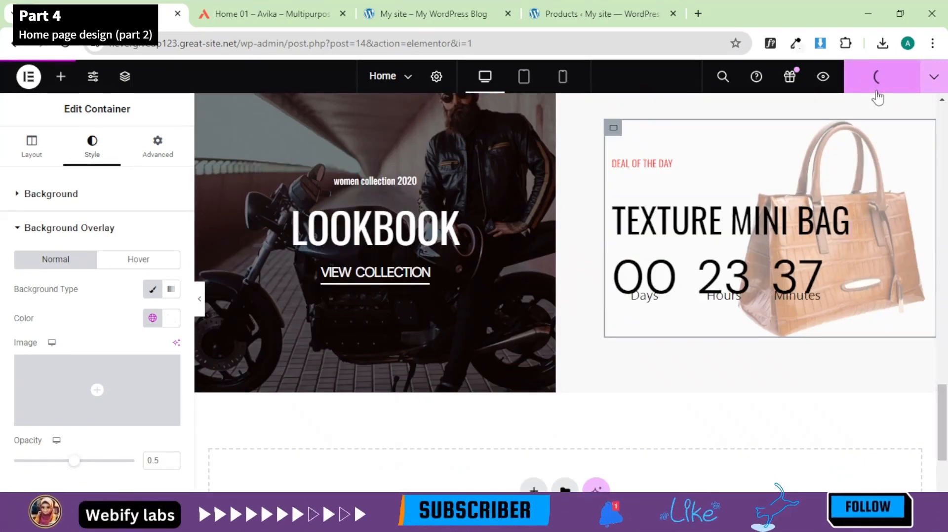
{"action": "left_click", "coordinate": [290, 10]}
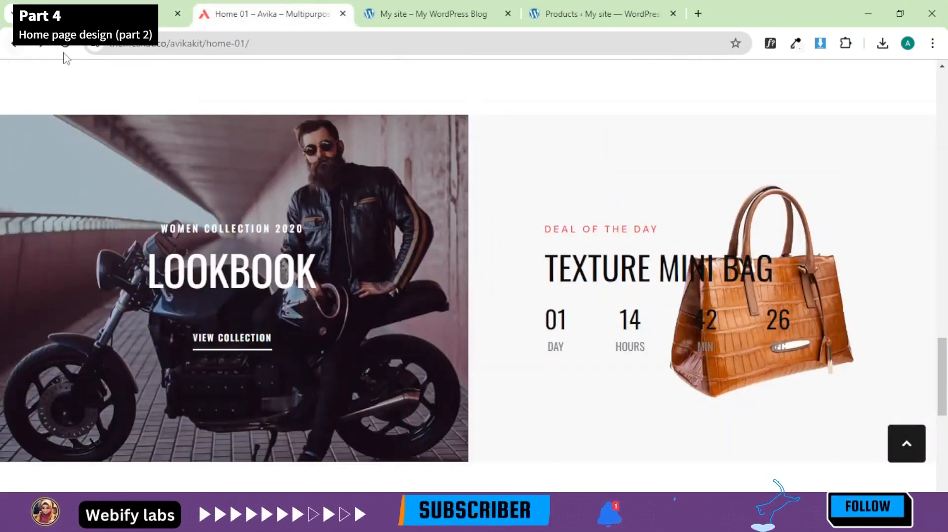
{"action": "left_click", "coordinate": [371, 22]}
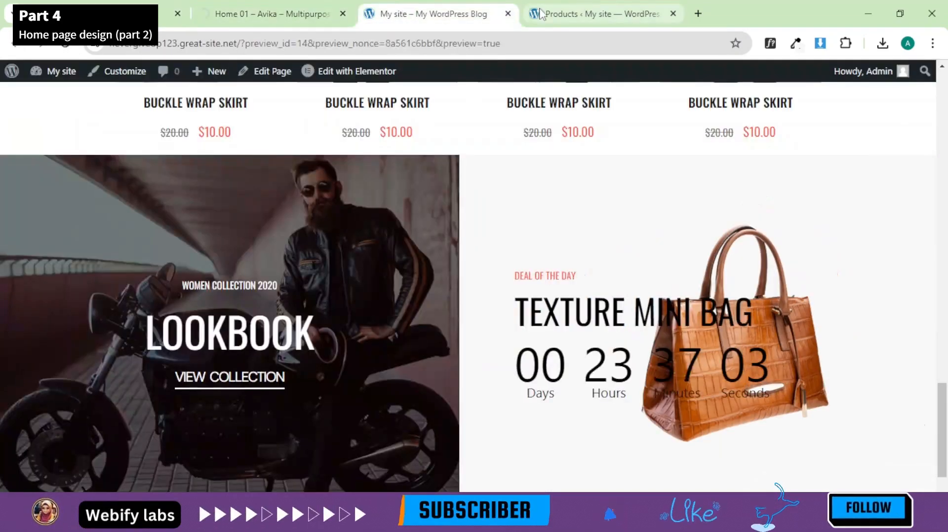
{"action": "left_click", "coordinate": [66, 45]}
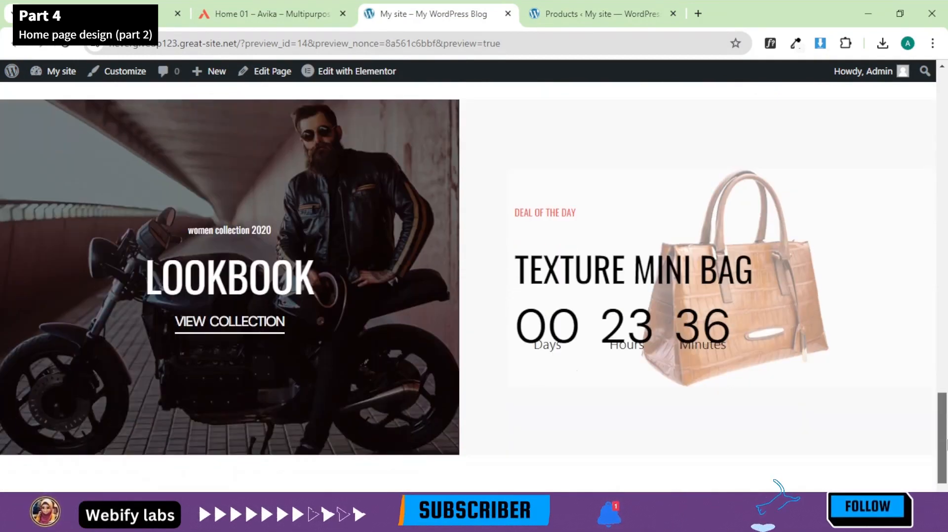
{"action": "mouse_move", "coordinate": [946, 445]}
{"action": "left_mouse_down"}
{"action": "mouse_move", "coordinate": [946, 436]}
{"action": "mouse_move", "coordinate": [947, 451]}
{"action": "left_mouse_up"}
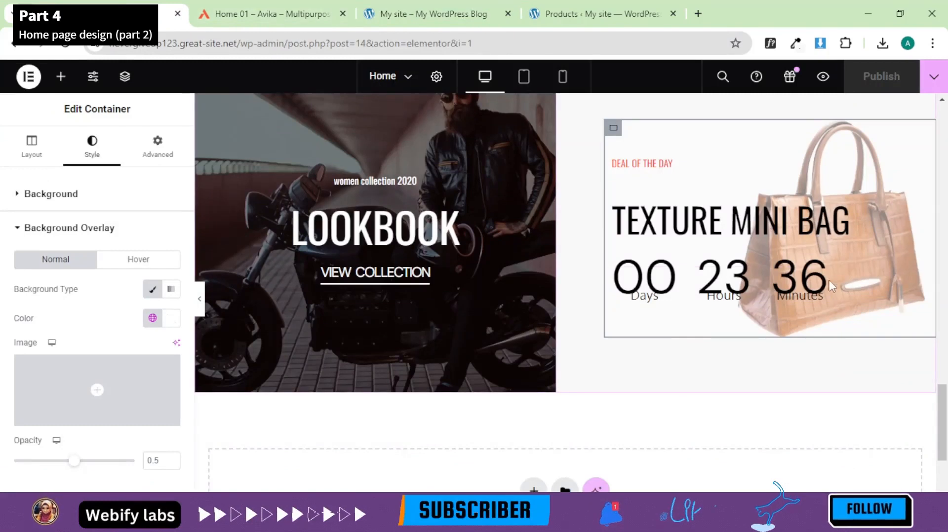
Step: Show the seconds in the Deal of the Day countdown, publish the page and reload the preview to check it
{"action": "left_click", "coordinate": [821, 281]}
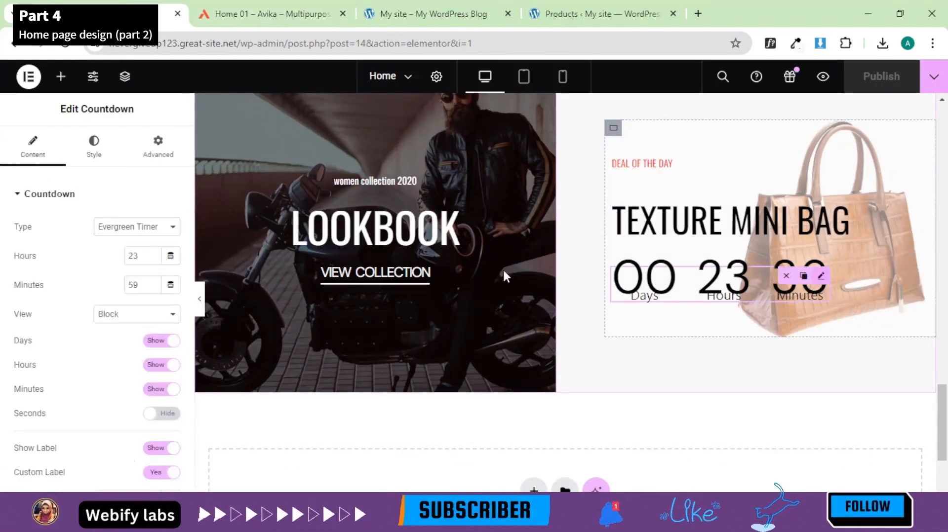
{"action": "left_click", "coordinate": [174, 418]}
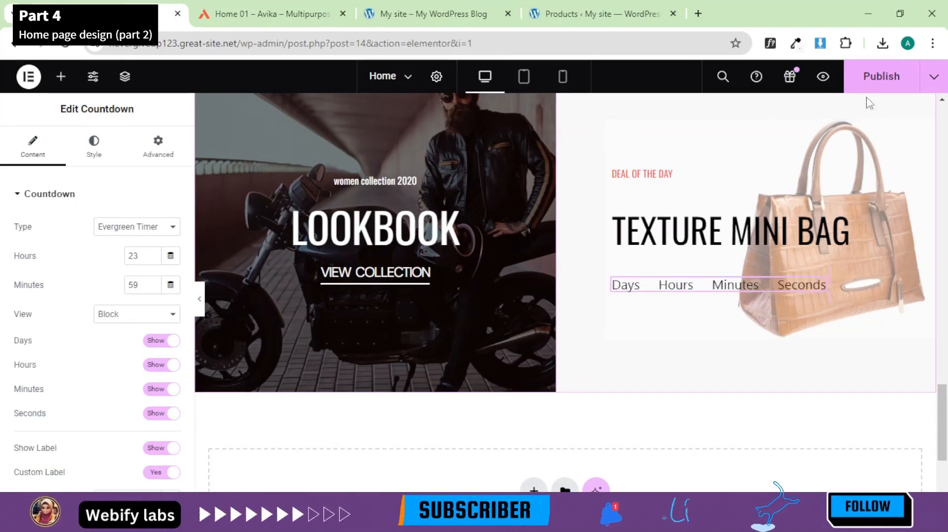
{"action": "left_click", "coordinate": [425, 13]}
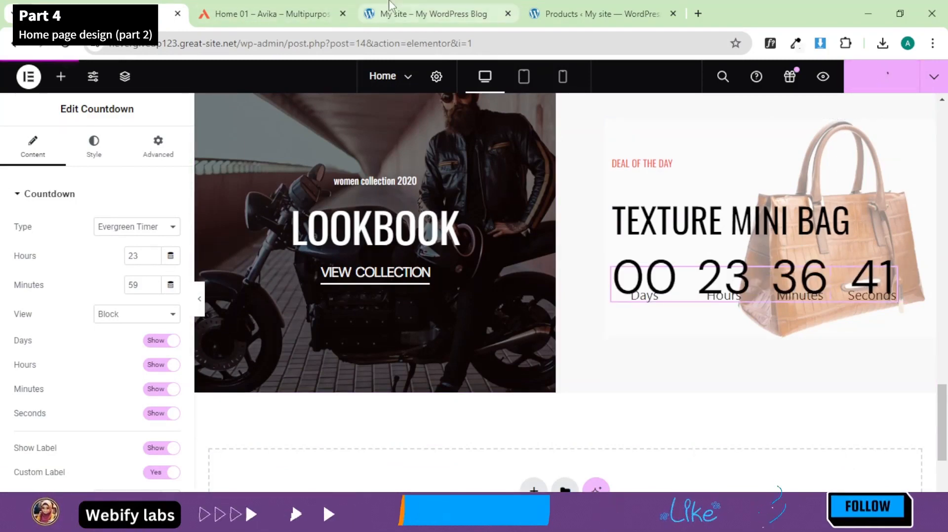
{"action": "left_click", "coordinate": [74, 44]}
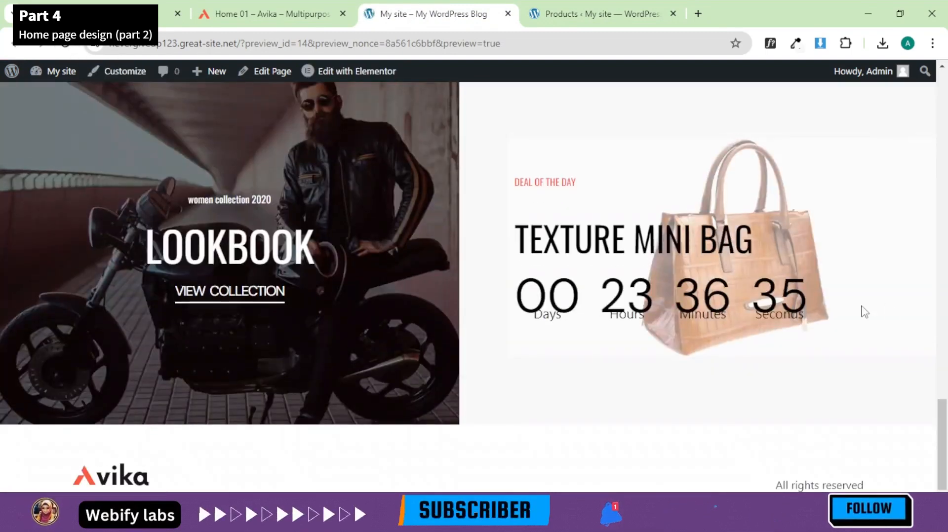
{"action": "scroll", "coordinate": [946, 434], "scroll_direction": "down", "scroll_amount": 1}
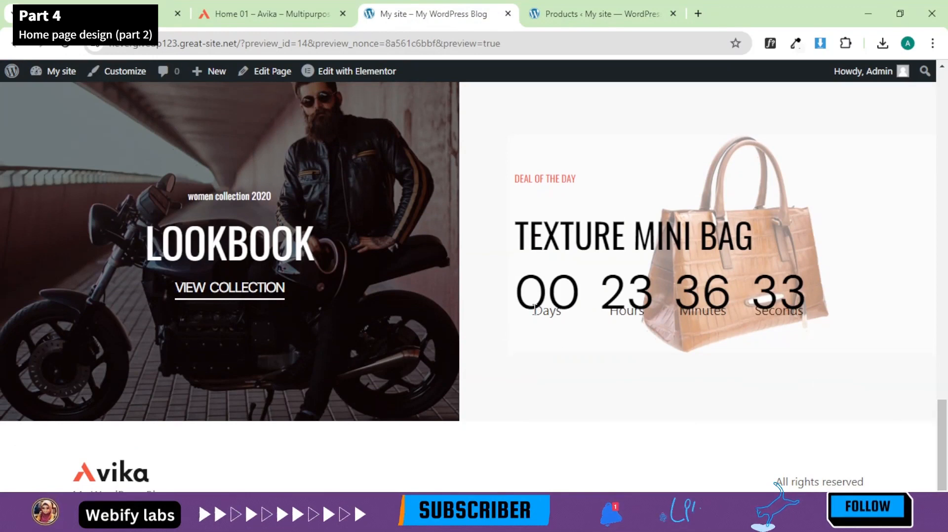
Step: Back in the Elementor editor, set the line height of the countdown digits to 69 px
{"action": "left_click", "coordinate": [267, 7]}
{"action": "left_click", "coordinate": [133, 12]}
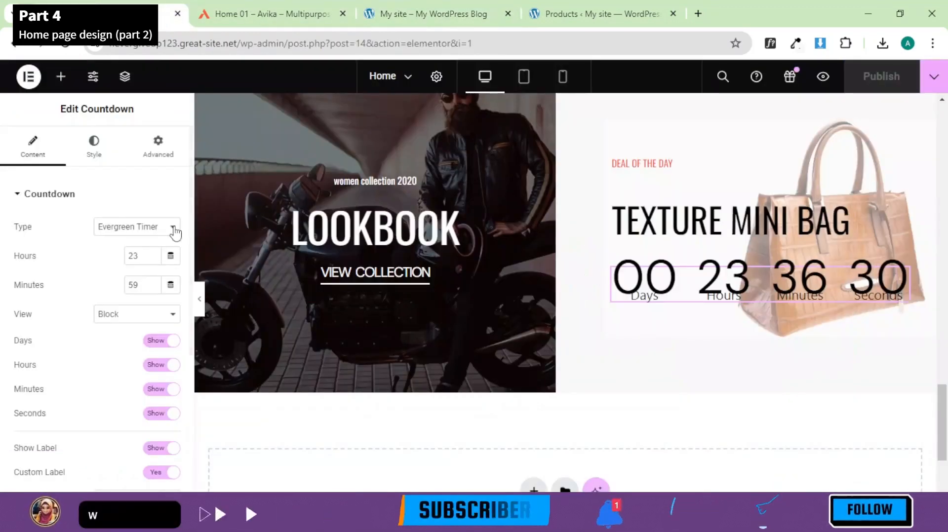
{"action": "left_click", "coordinate": [91, 161]}
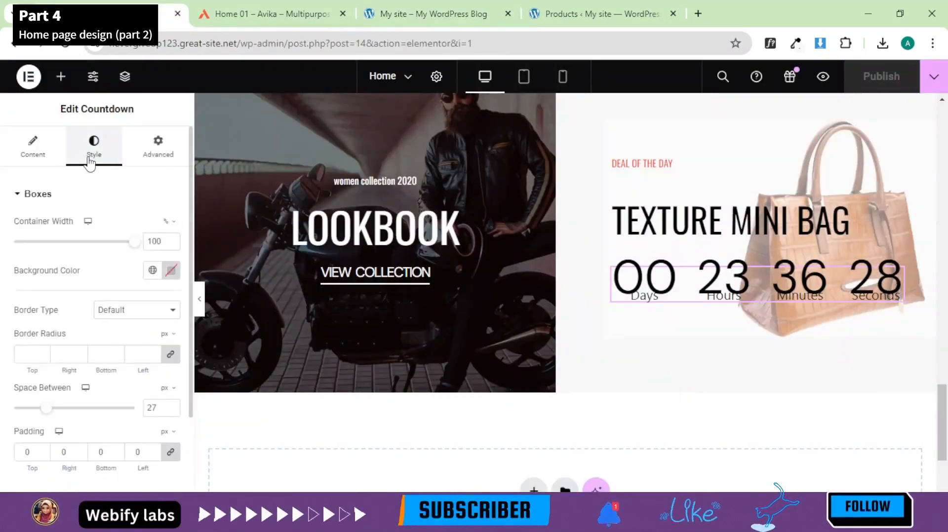
{"action": "scroll", "coordinate": [30, 421], "scroll_direction": "down", "scroll_amount": 3}
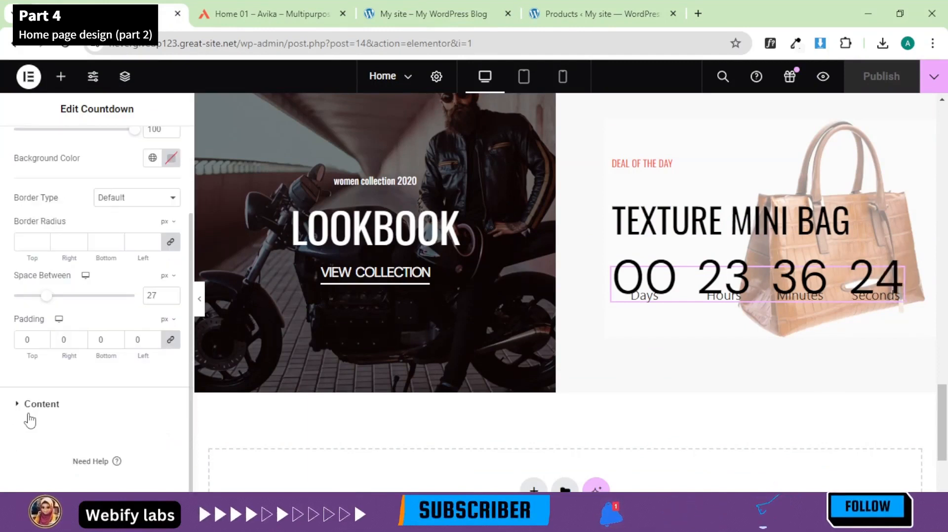
{"action": "left_click", "coordinate": [29, 414]}
{"action": "left_click", "coordinate": [171, 307]}
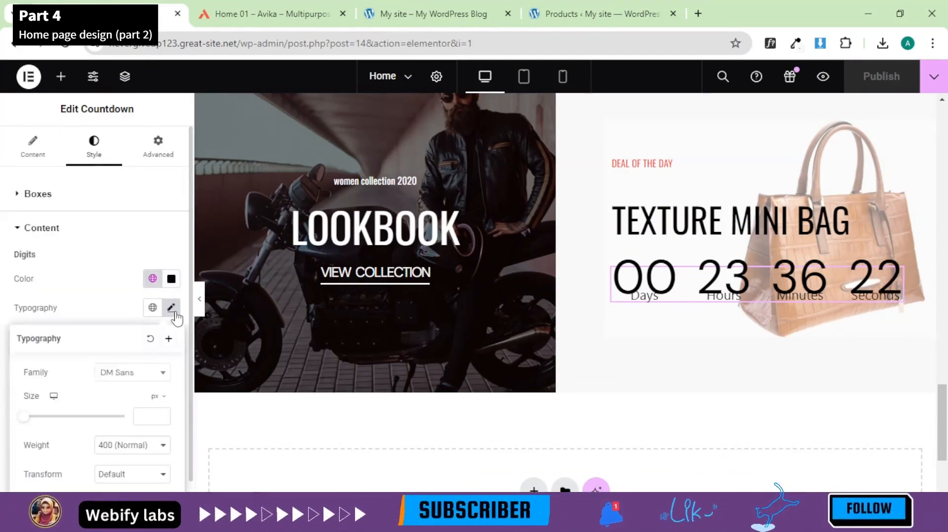
{"action": "scroll", "coordinate": [123, 395], "scroll_direction": "down", "scroll_amount": 3}
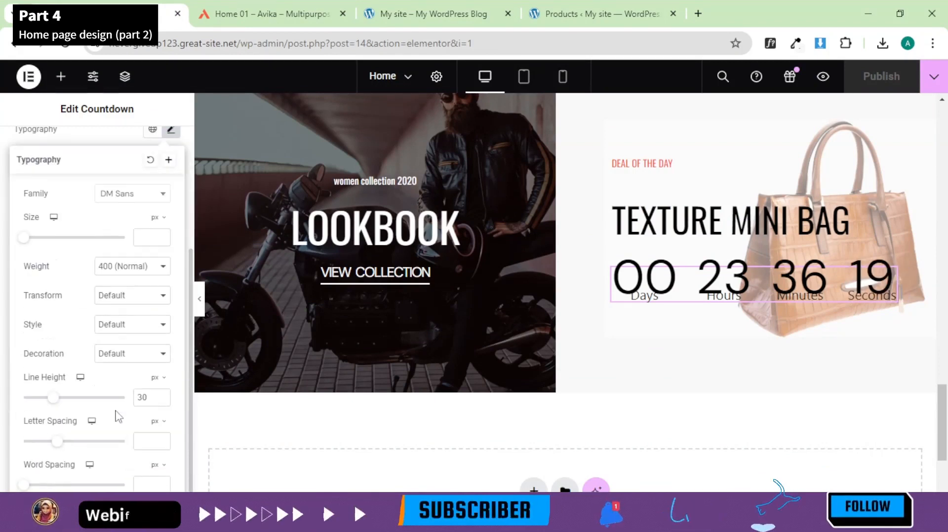
{"action": "left_click_drag", "start_coordinate": [59, 402], "coordinate": [94, 411]}
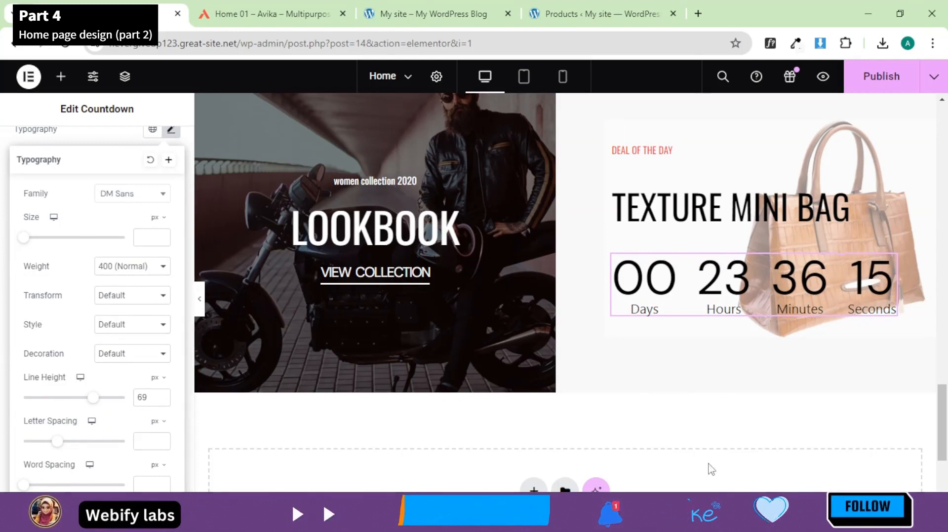
Step: Publish the page and check the countdown spacing in the site preview
{"action": "left_click", "coordinate": [888, 75]}
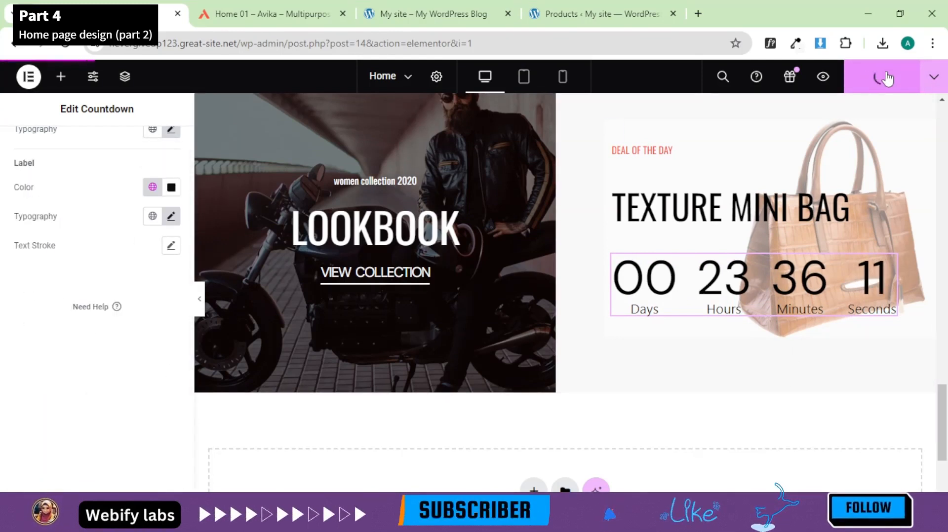
{"action": "left_click", "coordinate": [602, 13]}
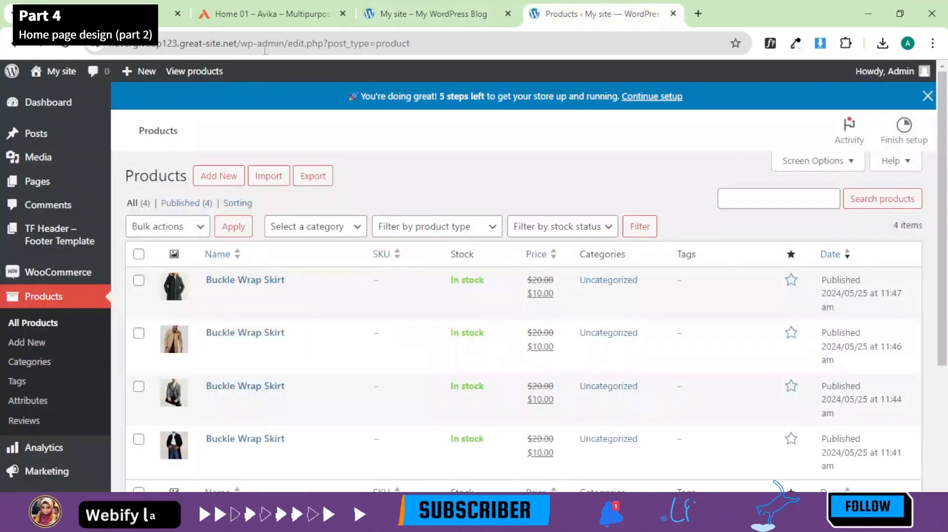
{"action": "left_click", "coordinate": [427, 13]}
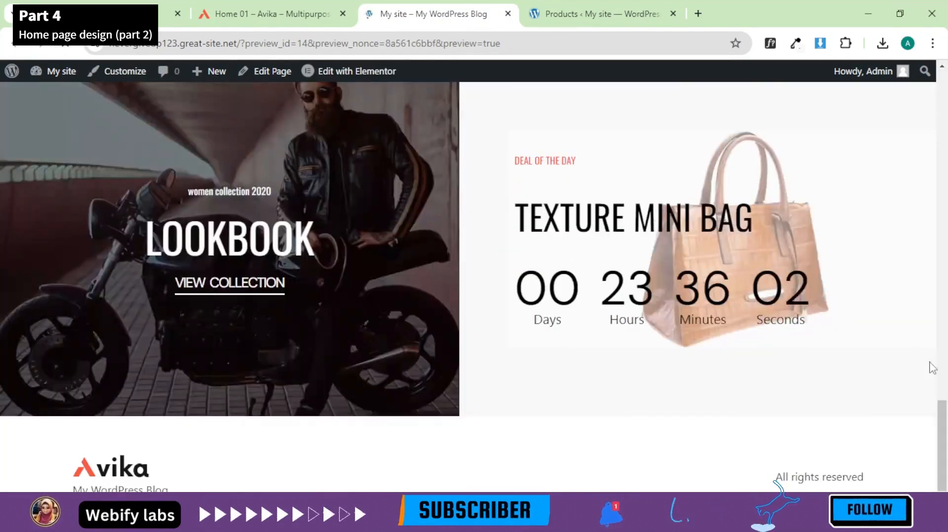
Step: Examine the newsletter section that follows Lookbook and Deal of the Day in the Avika demo, comparing it with the page being edited
{"action": "mouse_move", "coordinate": [947, 441]}
{"action": "left_mouse_down"}
{"action": "mouse_move", "coordinate": [945, 392]}
{"action": "mouse_move", "coordinate": [946, 445]}
{"action": "left_mouse_up"}
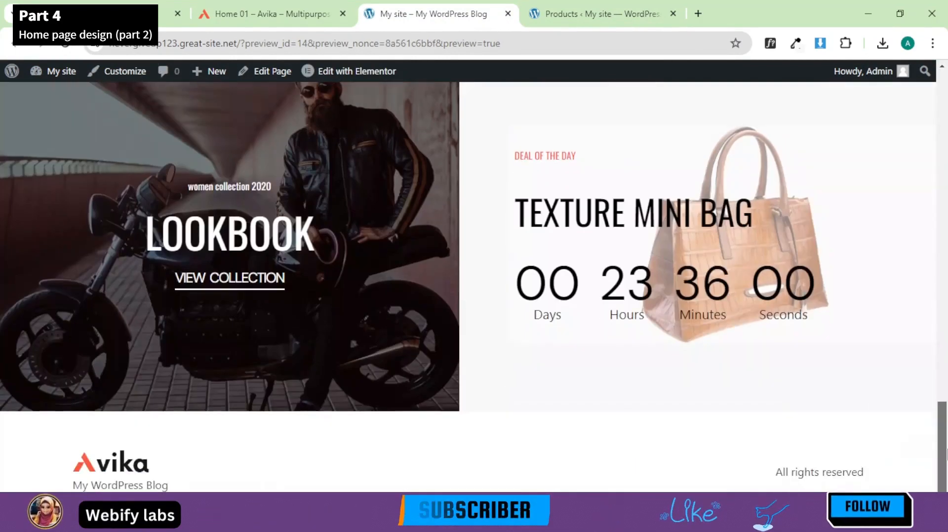
{"action": "left_click", "coordinate": [274, 14]}
{"action": "scroll", "coordinate": [824, 360], "scroll_direction": "down", "scroll_amount": 6}
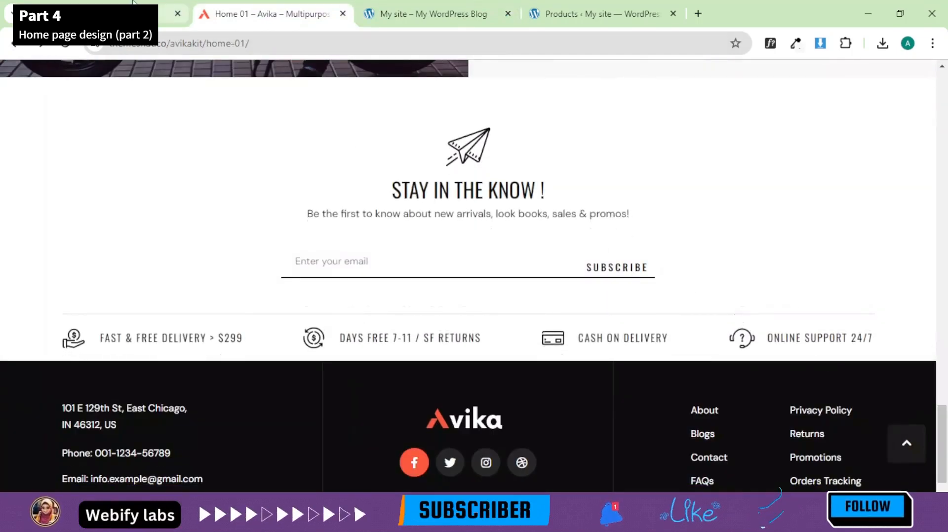
{"action": "left_click", "coordinate": [143, 14]}
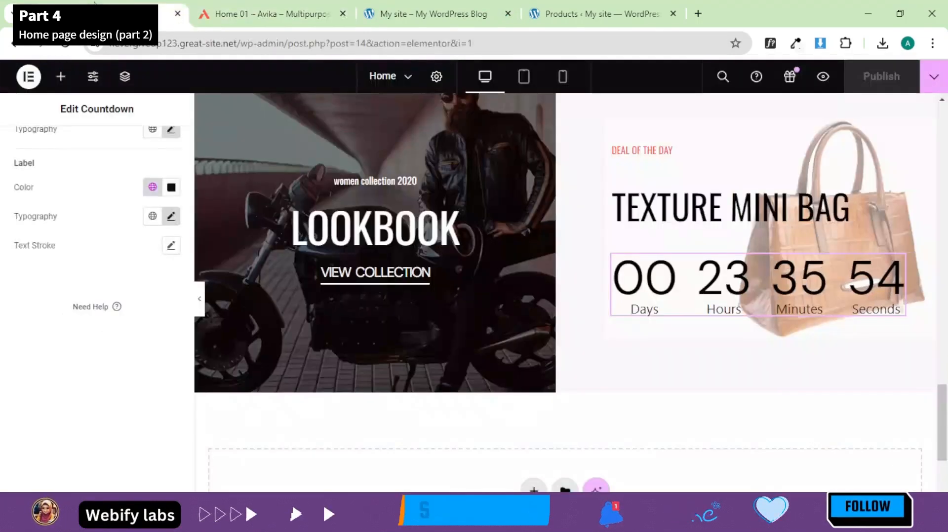
{"action": "left_click", "coordinate": [218, 12]}
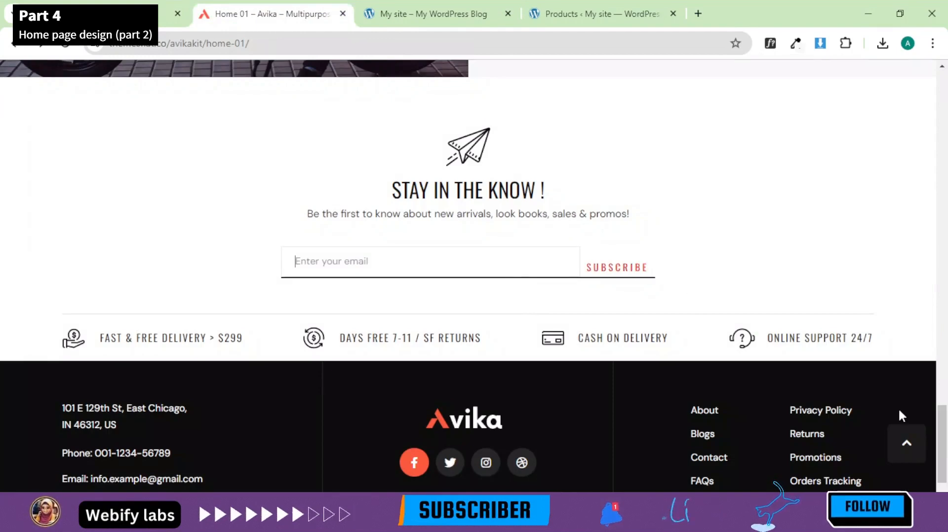
Step: Back in the Elementor editor, add a horizontal single-row container below the Lookbook and Deal of the Day section
{"action": "left_click", "coordinate": [143, 14]}
{"action": "scroll", "coordinate": [526, 374], "scroll_direction": "down", "scroll_amount": 3}
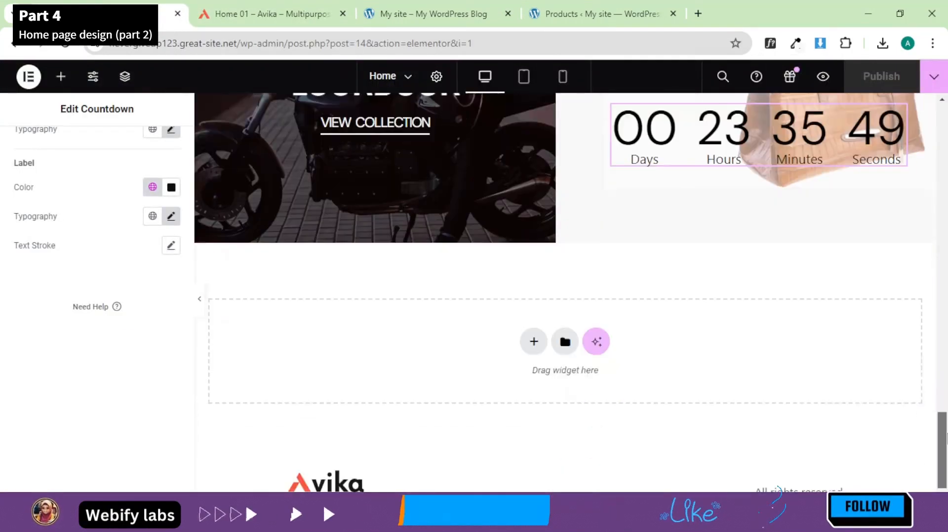
{"action": "left_click", "coordinate": [534, 341]}
{"action": "left_click", "coordinate": [517, 385]}
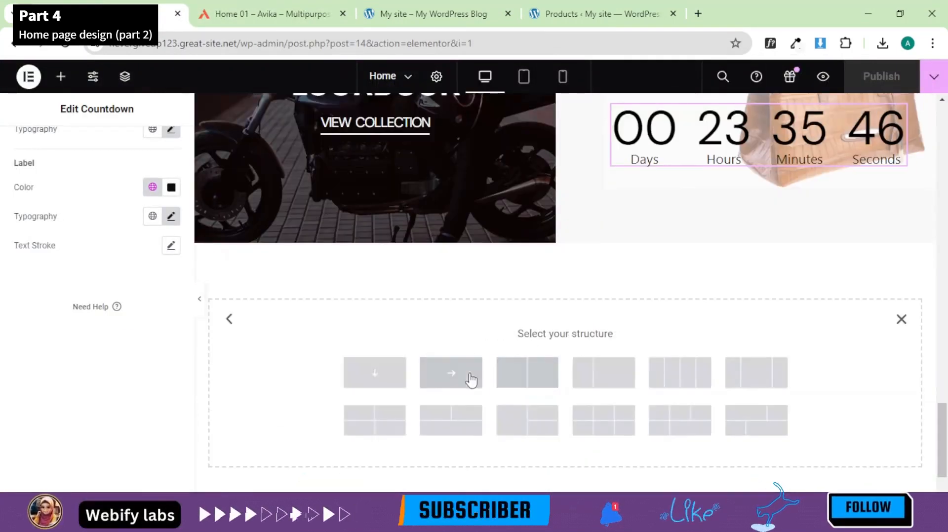
{"action": "left_click", "coordinate": [470, 385]}
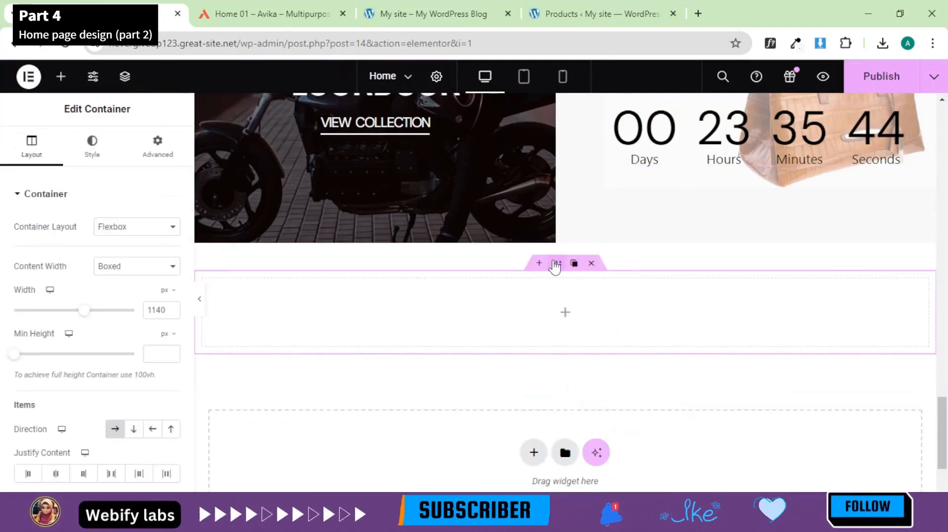
Step: Make the new container full width at 100 vw with a minimum height of 40 vh, checking the demo's newsletter section
{"action": "left_click", "coordinate": [96, 267]}
{"action": "left_click", "coordinate": [148, 289]}
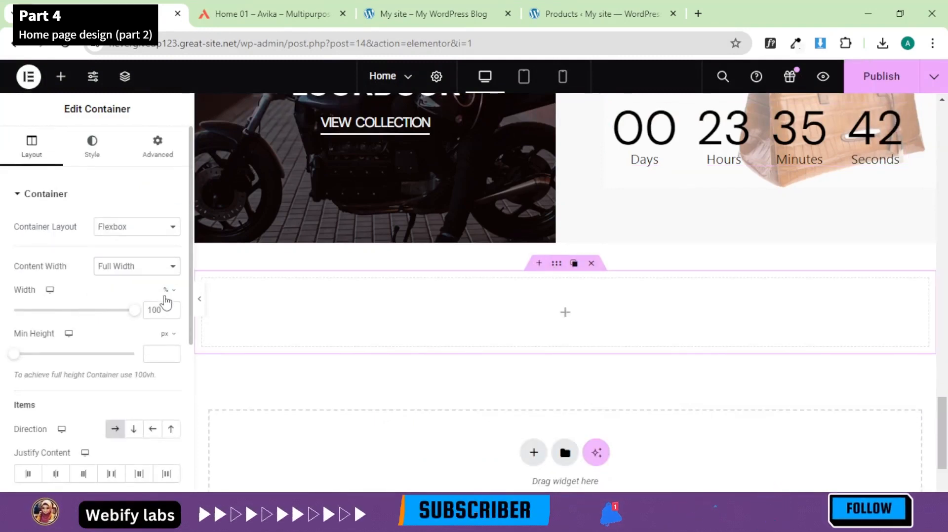
{"action": "left_click", "coordinate": [168, 292]}
{"action": "left_click", "coordinate": [166, 374]}
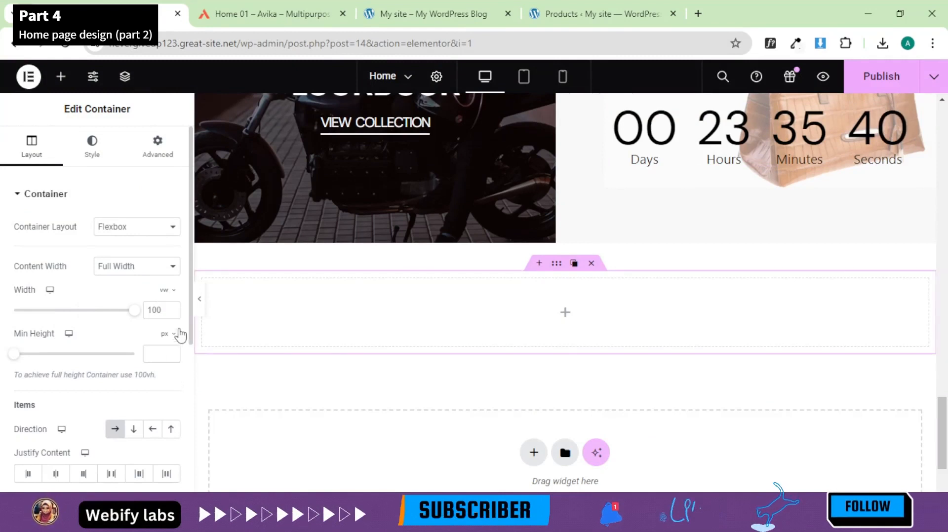
{"action": "left_click", "coordinate": [166, 334]}
{"action": "left_click", "coordinate": [166, 398]}
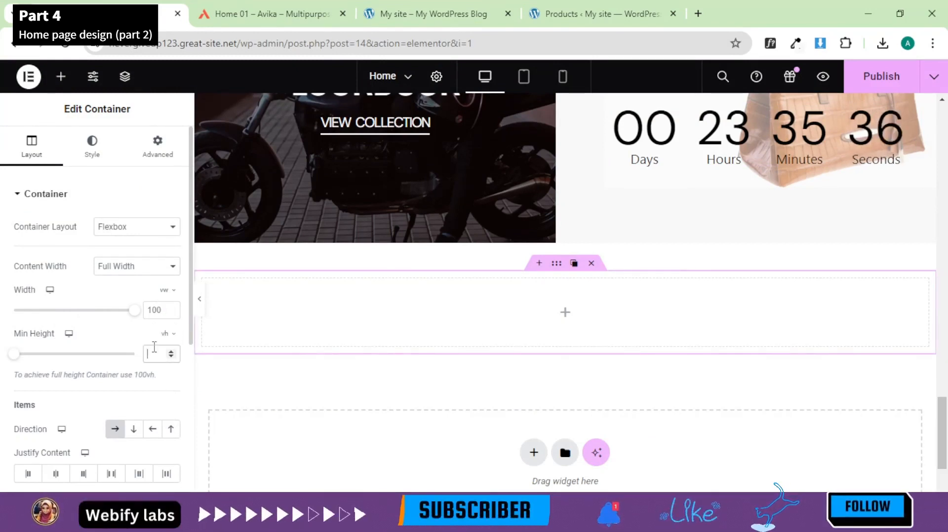
{"action": "type", "text": "40"}
{"action": "key", "text": "ctrl+Tab"}
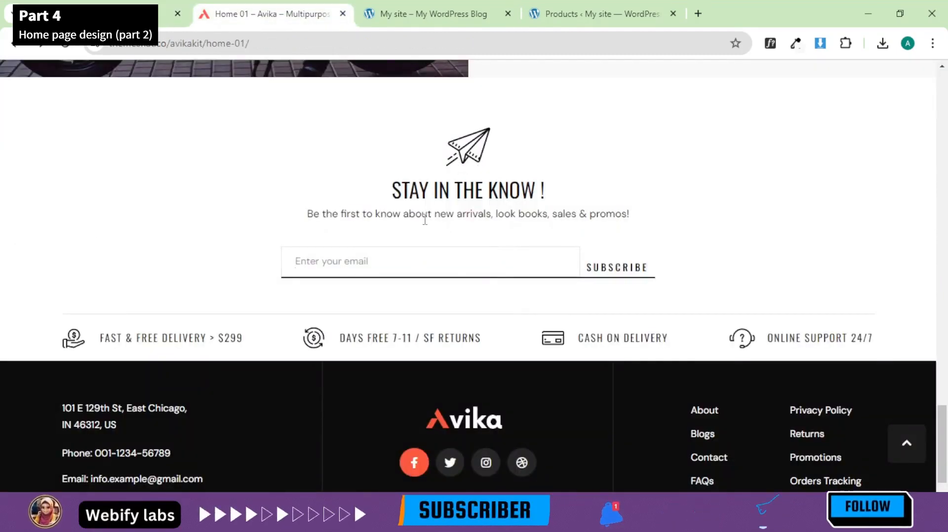
{"action": "key", "text": "ctrl+shift+Tab"}
Step: Add an Image widget to the new empty container below the Lookbook section
{"action": "left_click_drag", "start_coordinate": [942, 420], "coordinate": [944, 354]}
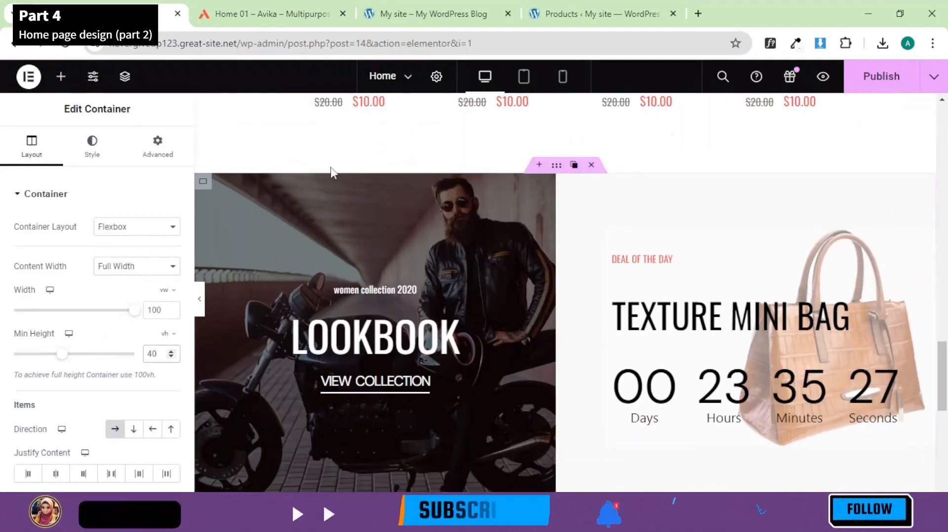
{"action": "left_click", "coordinate": [158, 143]}
{"action": "left_click", "coordinate": [57, 78]}
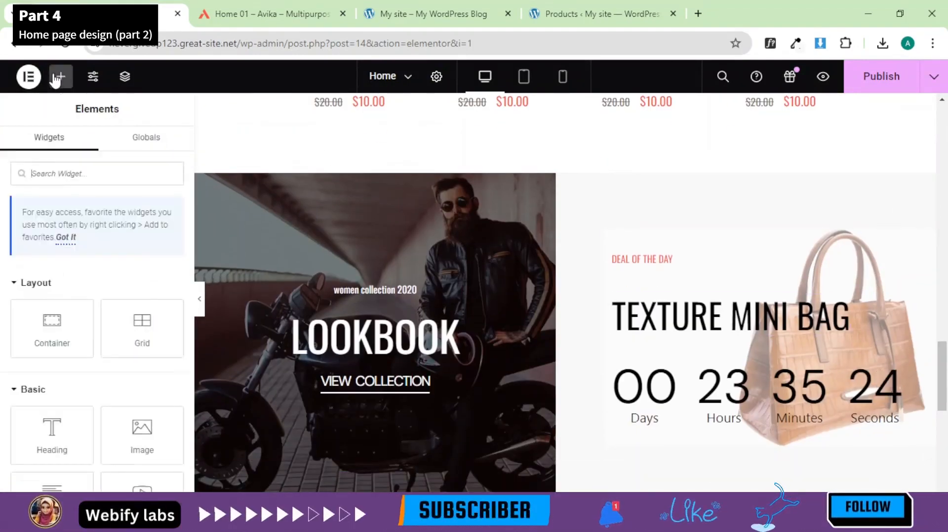
{"action": "left_click_drag", "start_coordinate": [945, 369], "coordinate": [943, 431]}
{"action": "left_click_drag", "start_coordinate": [142, 434], "coordinate": [484, 213]}
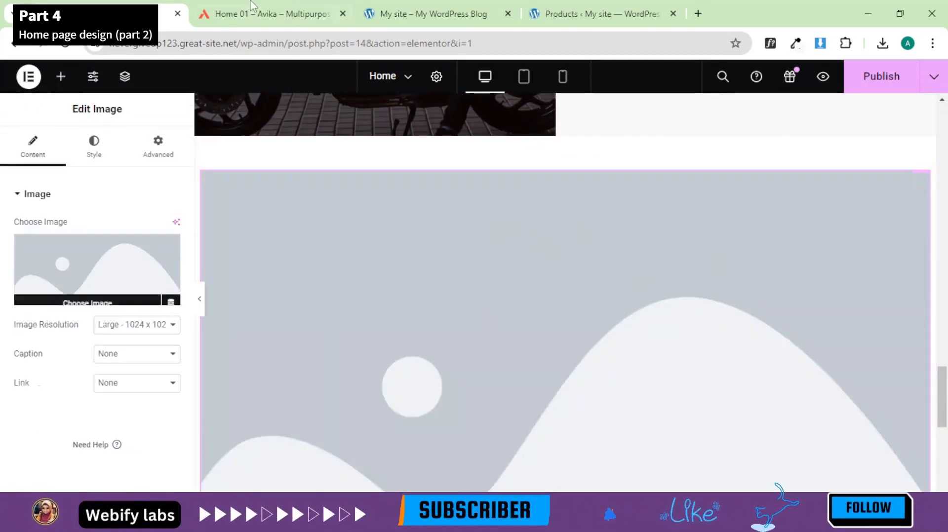
Step: Find the paper-plane icon among the demo's images and set icon-fly-01.png from the media library as the widget's image
{"action": "left_click", "coordinate": [426, 14]}
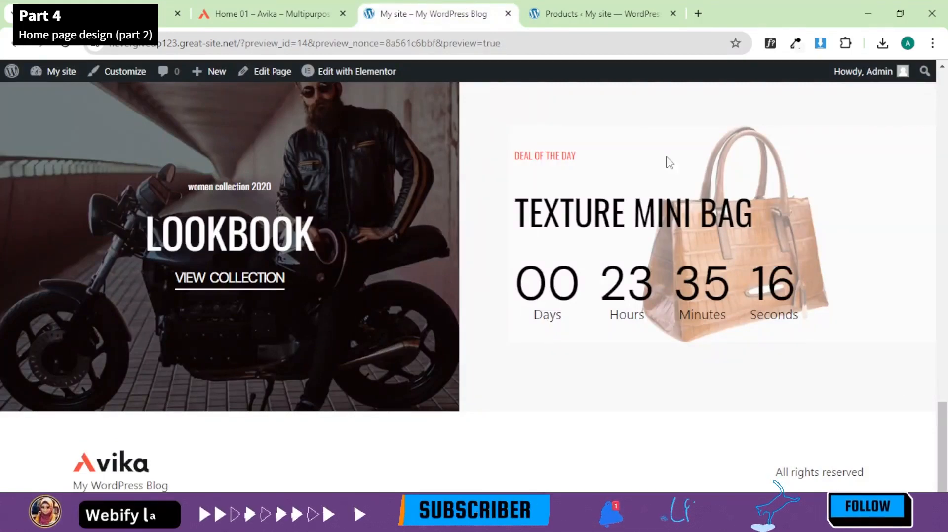
{"action": "left_click", "coordinate": [259, 8]}
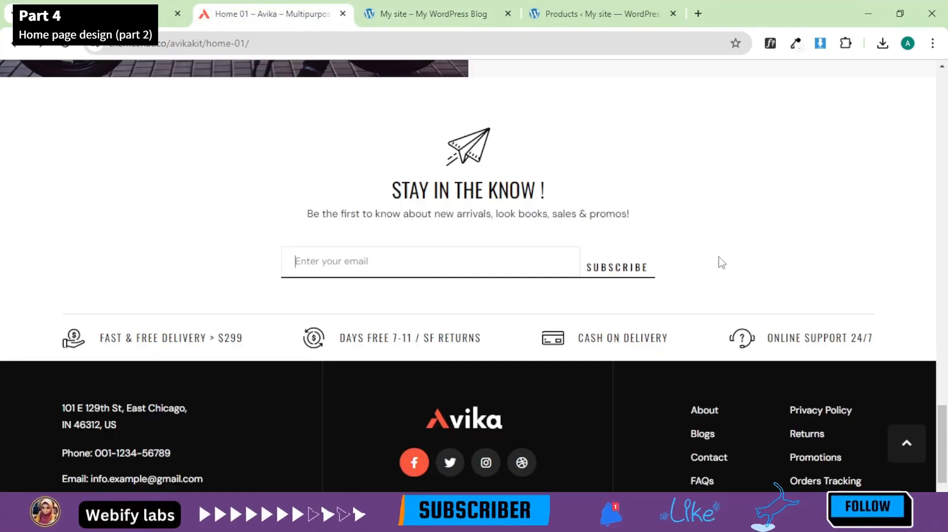
{"action": "left_click", "coordinate": [820, 43]}
{"action": "left_click_drag", "start_coordinate": [824, 148], "coordinate": [841, 434]}
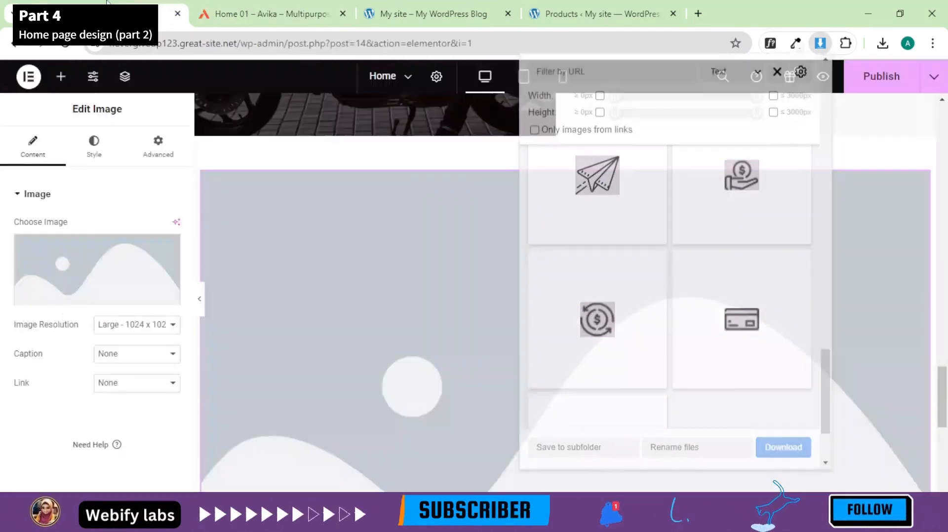
{"action": "left_click", "coordinate": [112, 281]}
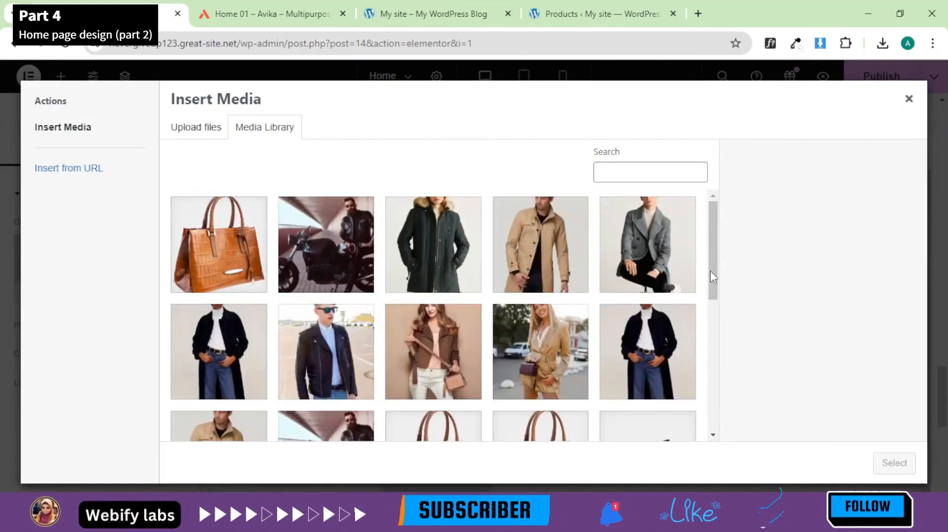
{"action": "left_click_drag", "start_coordinate": [718, 277], "coordinate": [719, 364]}
{"action": "left_click", "coordinate": [645, 237]}
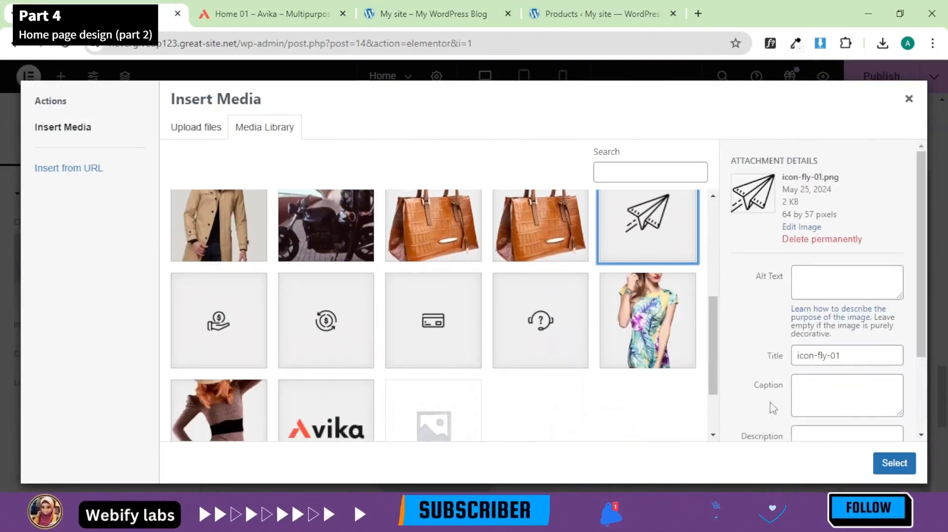
{"action": "left_click", "coordinate": [889, 467]}
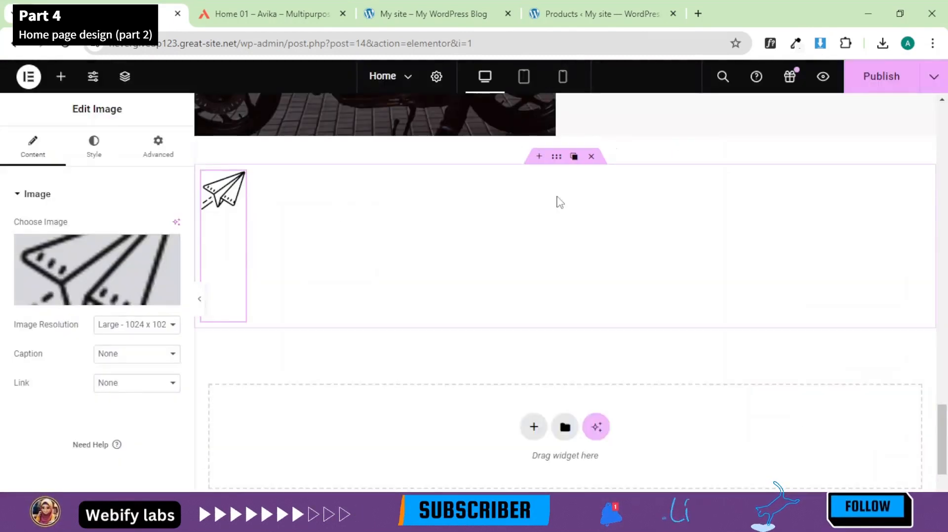
Step: Set the newsletter container's direction to vertical column and justify its content to the center
{"action": "left_click", "coordinate": [556, 157]}
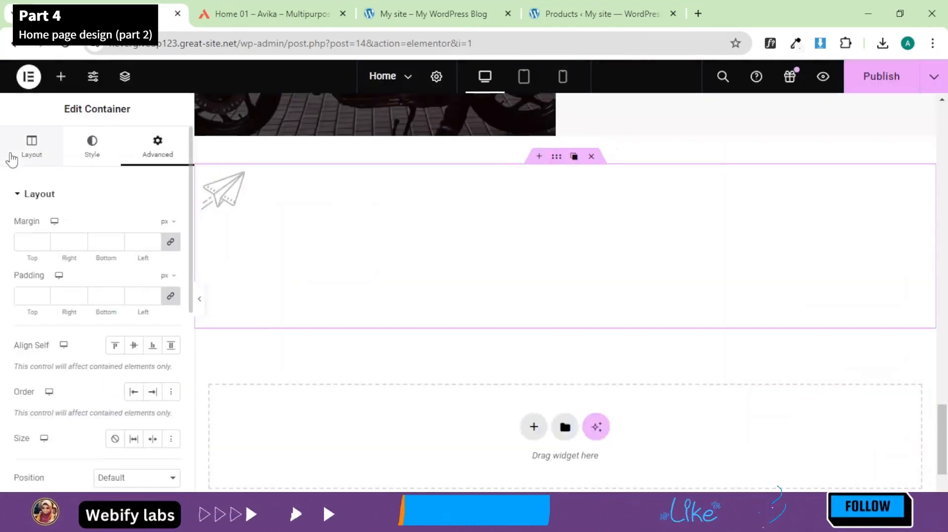
{"action": "left_click", "coordinate": [30, 146]}
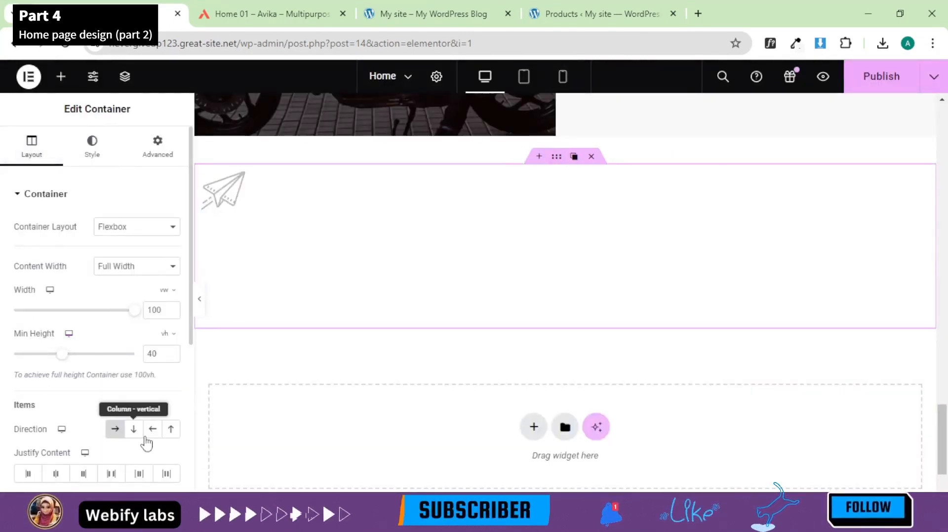
{"action": "left_click", "coordinate": [132, 429]}
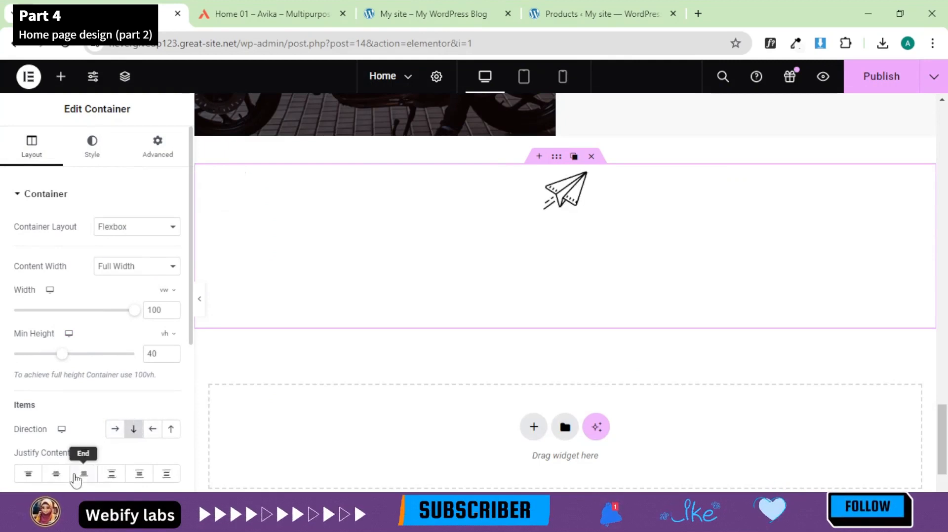
{"action": "left_click", "coordinate": [56, 475]}
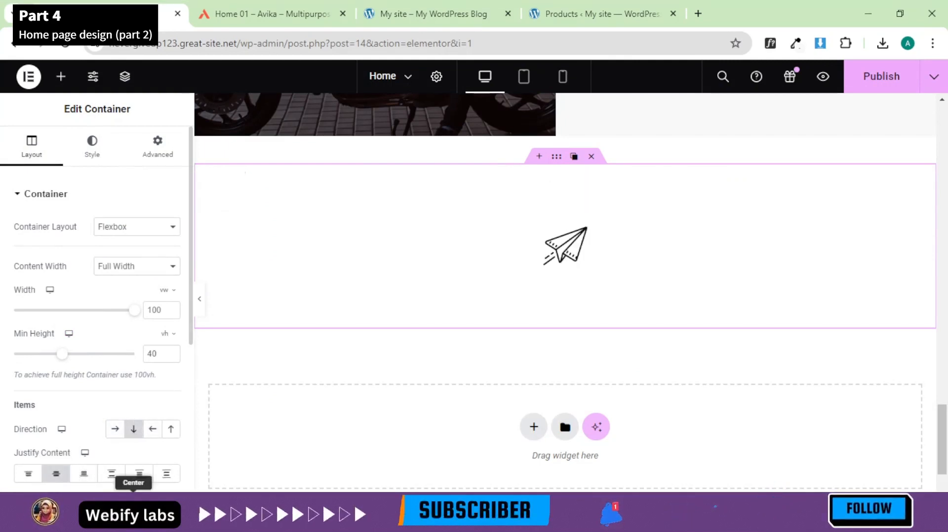
Step: Copy the NEW ARRIVALS heading and paste it below the paper-plane icon in the newsletter container
{"action": "mouse_move", "coordinate": [946, 436]}
{"action": "left_mouse_down"}
{"action": "mouse_move", "coordinate": [940, 293]}
{"action": "mouse_move", "coordinate": [947, 436]}
{"action": "left_mouse_up"}
{"action": "right_click", "coordinate": [577, 278]}
{"action": "left_click", "coordinate": [577, 273]}
{"action": "right_click", "coordinate": [576, 273]}
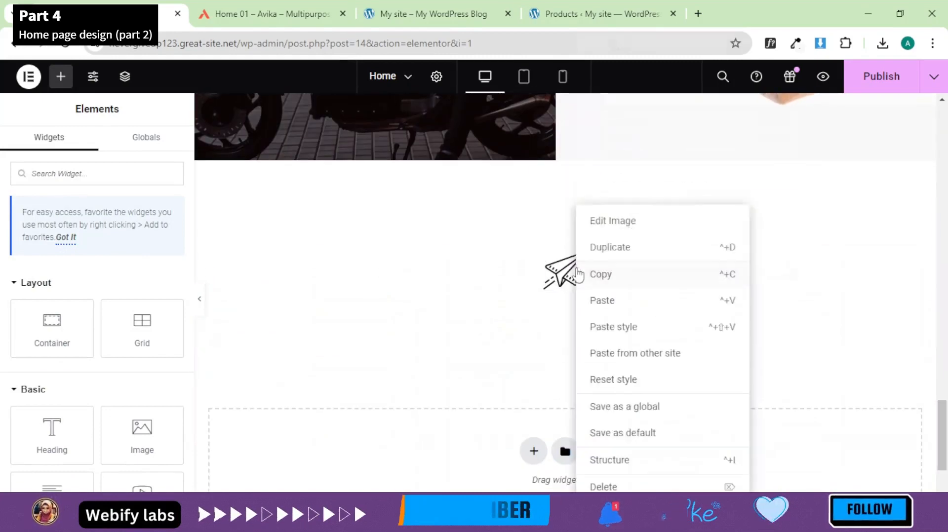
{"action": "right_click", "coordinate": [576, 274]}
{"action": "left_click", "coordinate": [605, 302]}
{"action": "left_click", "coordinate": [605, 300]}
Step: Copy the "Top sale on this week" text from the New Arrivals section and paste it below the newsletter container's heading
{"action": "scroll", "coordinate": [595, 308], "scroll_direction": "up", "scroll_amount": 10}
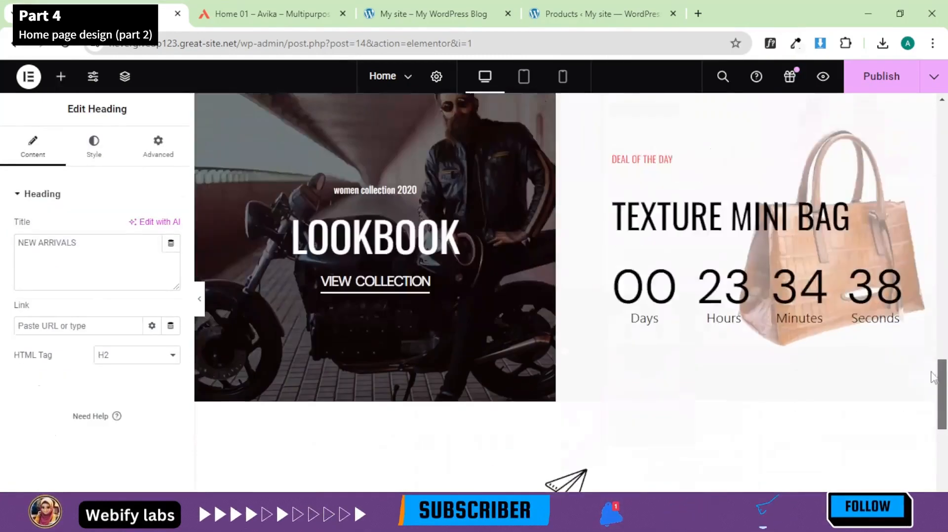
{"action": "right_click", "coordinate": [592, 318]}
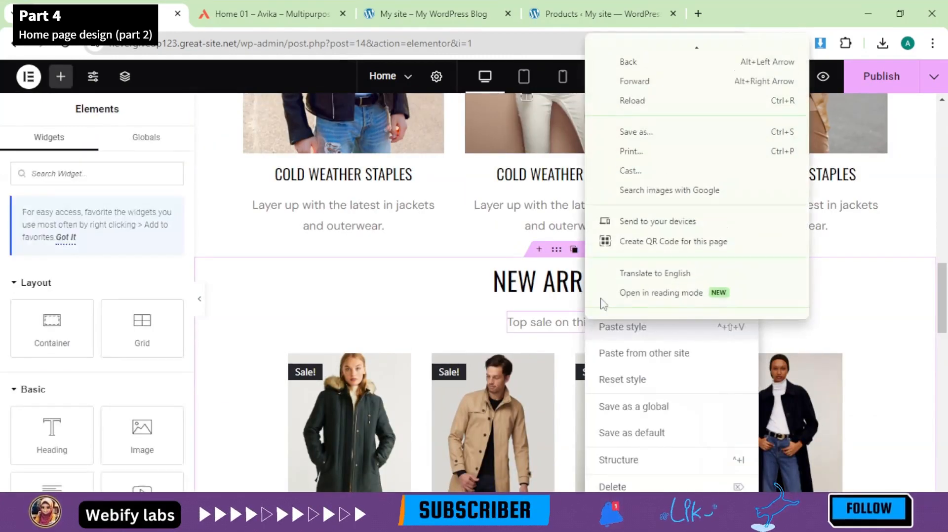
{"action": "right_click", "coordinate": [526, 322]}
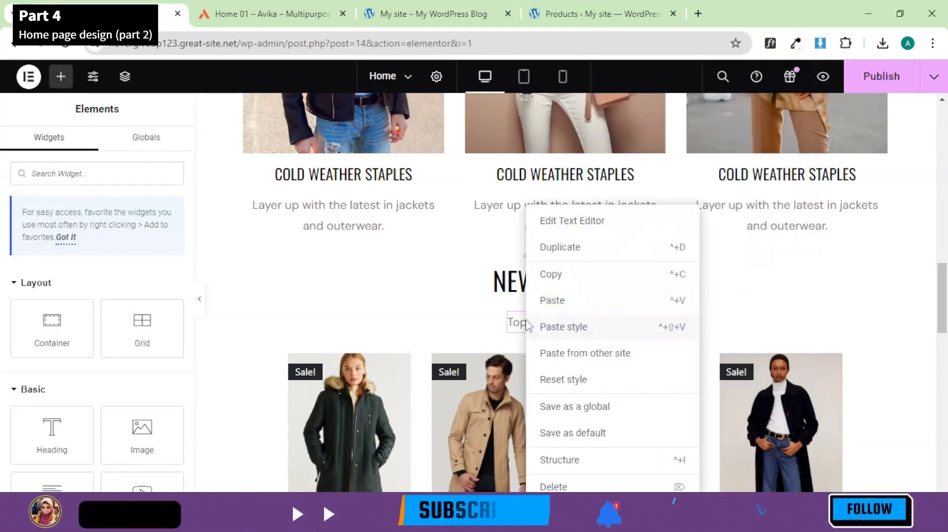
{"action": "left_click", "coordinate": [568, 278]}
{"action": "scroll", "coordinate": [661, 299], "scroll_direction": "down", "scroll_amount": 10}
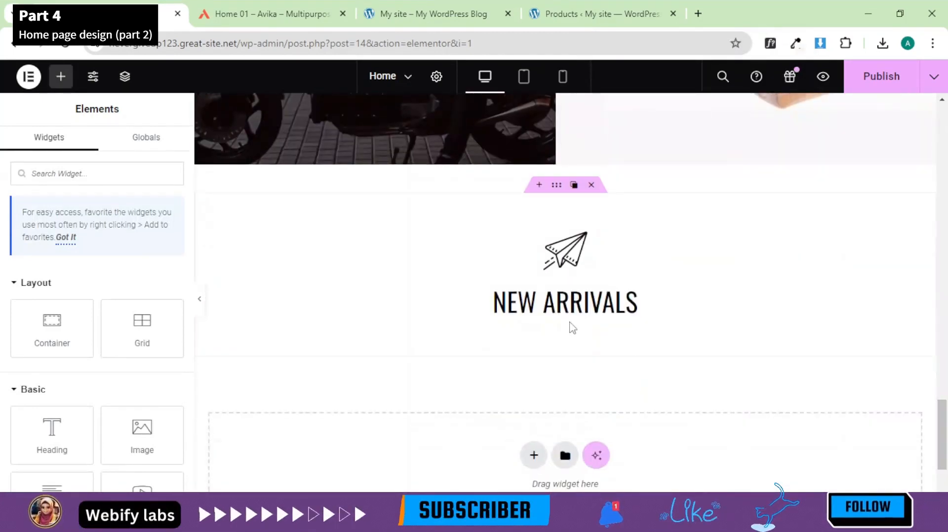
{"action": "right_click", "coordinate": [574, 309]}
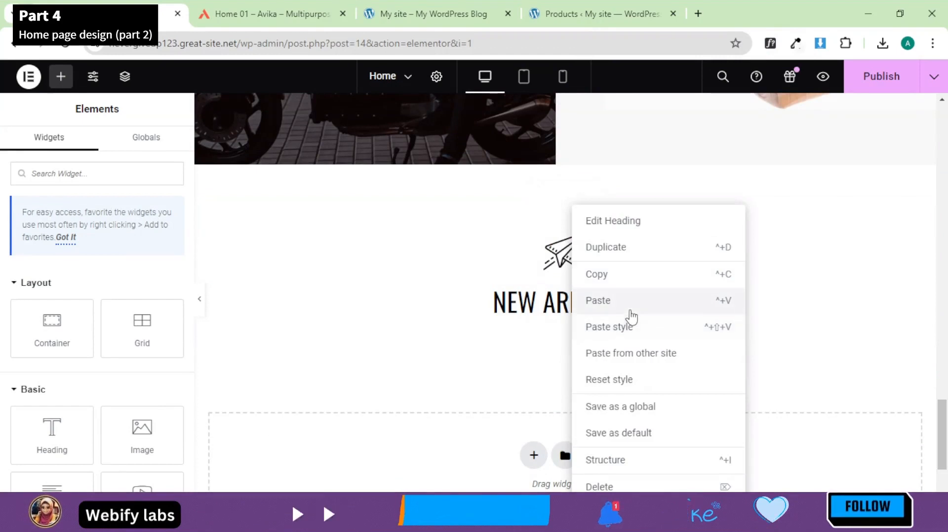
{"action": "left_click", "coordinate": [629, 309]}
Step: Copy the newsletter title from the Avika demo and replace the pasted heading's text with "STAY IN THE KNOW !"
{"action": "left_click", "coordinate": [274, 6]}
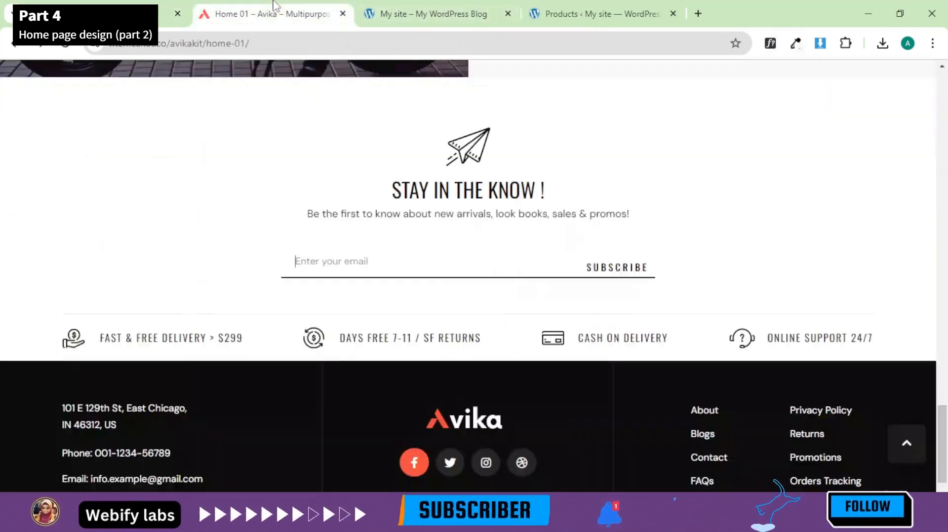
{"action": "triple_click", "coordinate": [478, 188]}
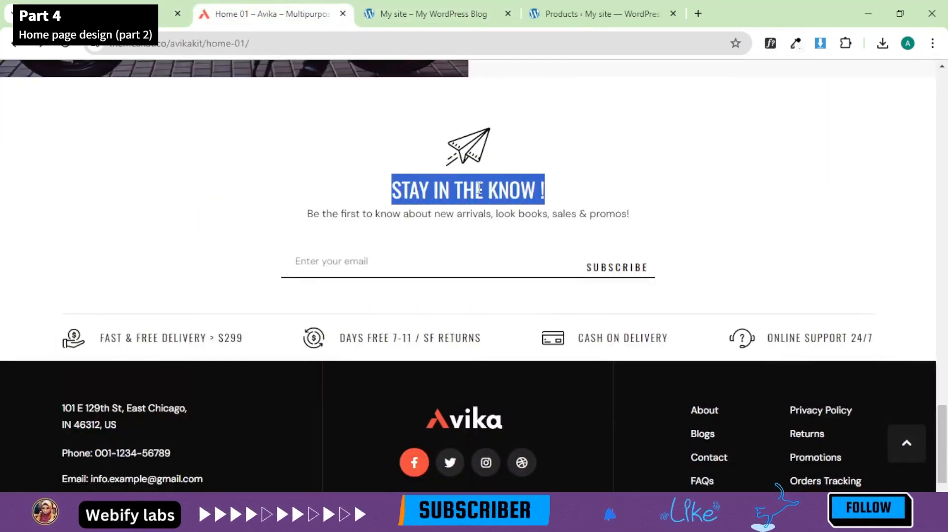
{"action": "left_click", "coordinate": [124, 13]}
{"action": "left_click", "coordinate": [628, 279]}
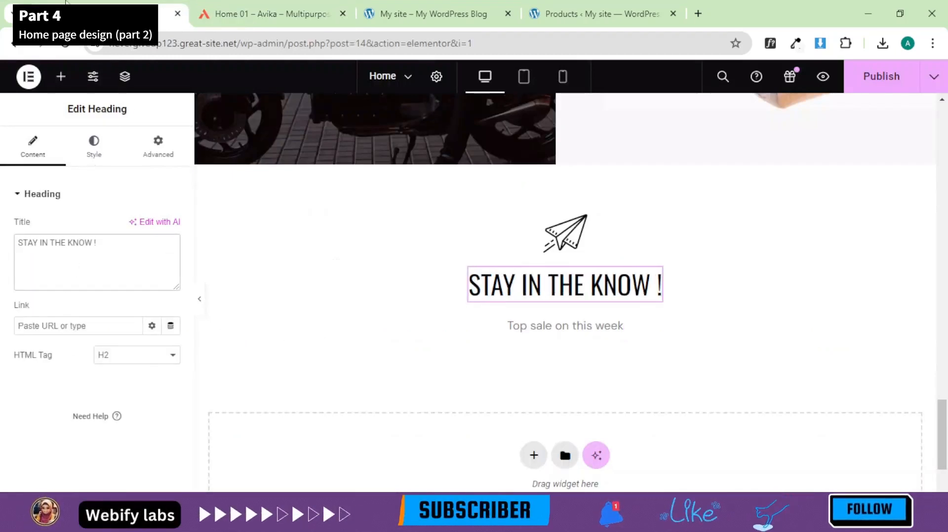
Step: Copy the newsletter description from the Avika demo and replace the "Top sale on this week" text with "Be the first to know about new arrivals, look books, sales & promos!"
{"action": "left_click", "coordinate": [247, 14]}
{"action": "left_click", "coordinate": [517, 214]}
{"action": "triple_click", "coordinate": [517, 214]}
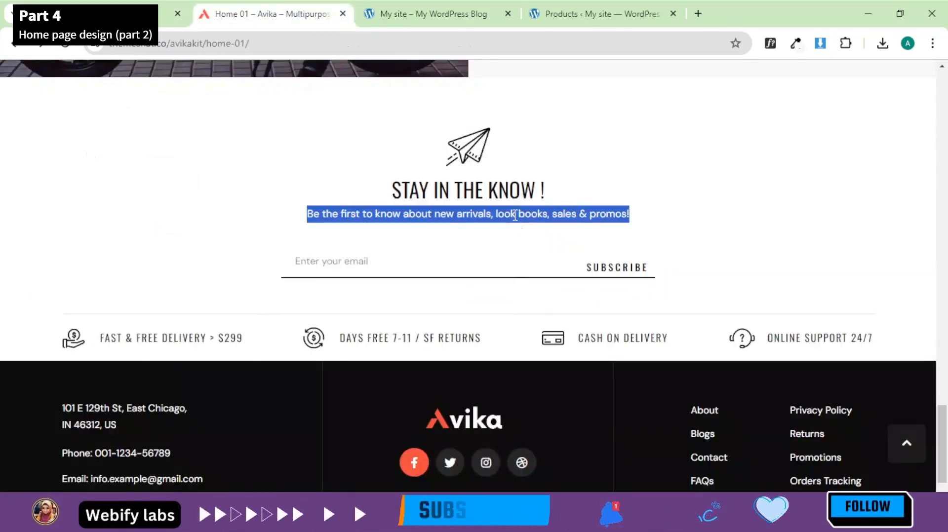
{"action": "left_click", "coordinate": [113, 3]}
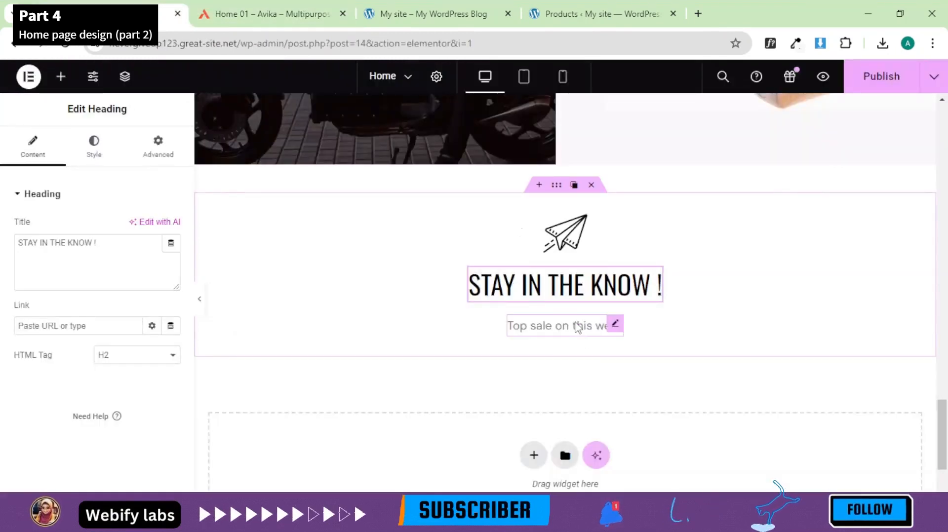
{"action": "left_click", "coordinate": [575, 327]}
{"action": "left_click", "coordinate": [147, 243]}
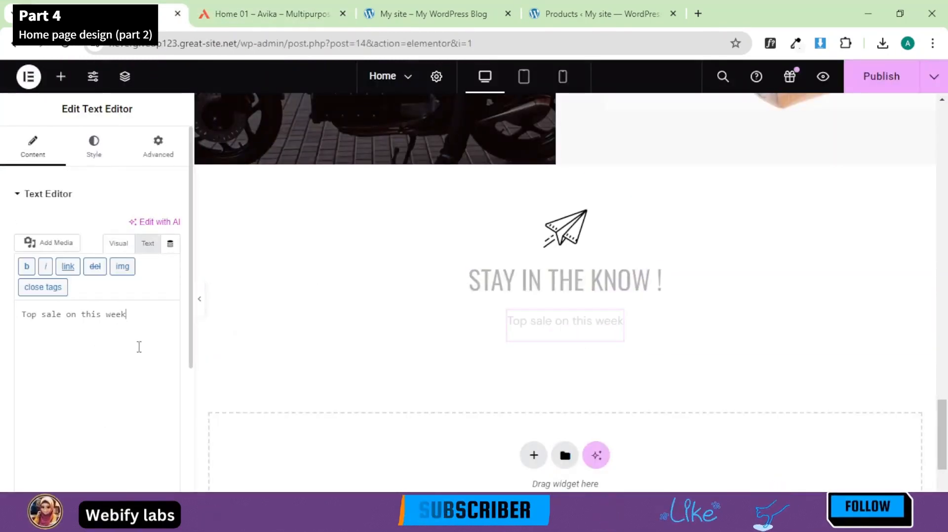
{"action": "key", "text": "ctrl+a"}
{"action": "key", "text": "ctrl+v"}
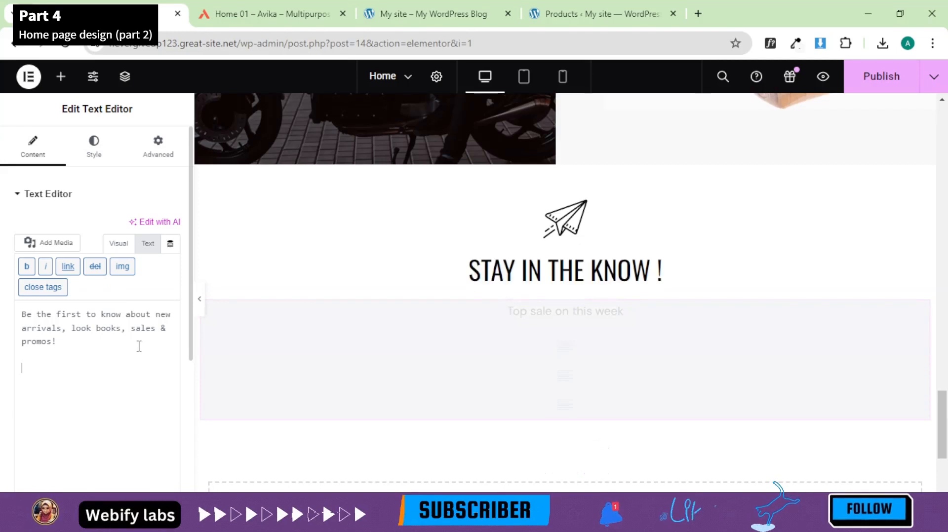
{"action": "key", "text": "BackSpace"}
{"action": "key", "text": "BackSpace"}
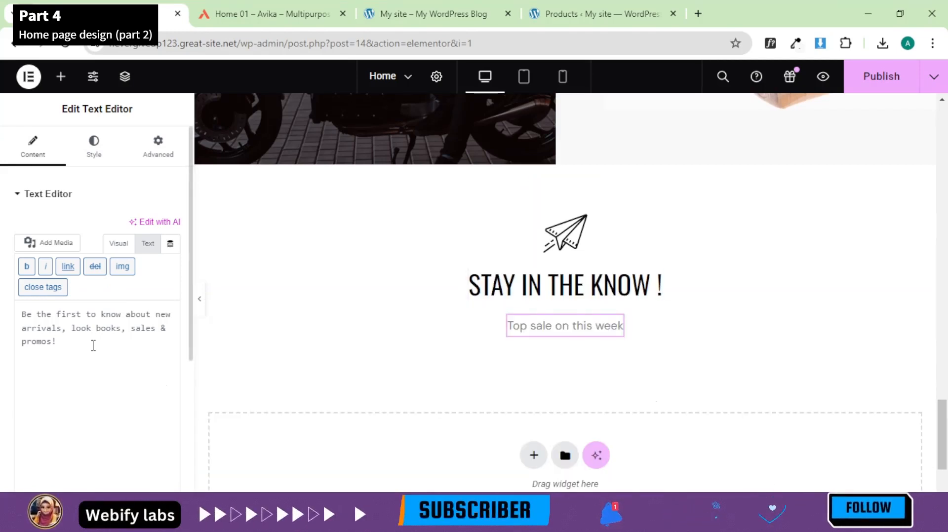
{"action": "key", "text": "ctrl+a"}
{"action": "left_click", "coordinate": [246, 7]}
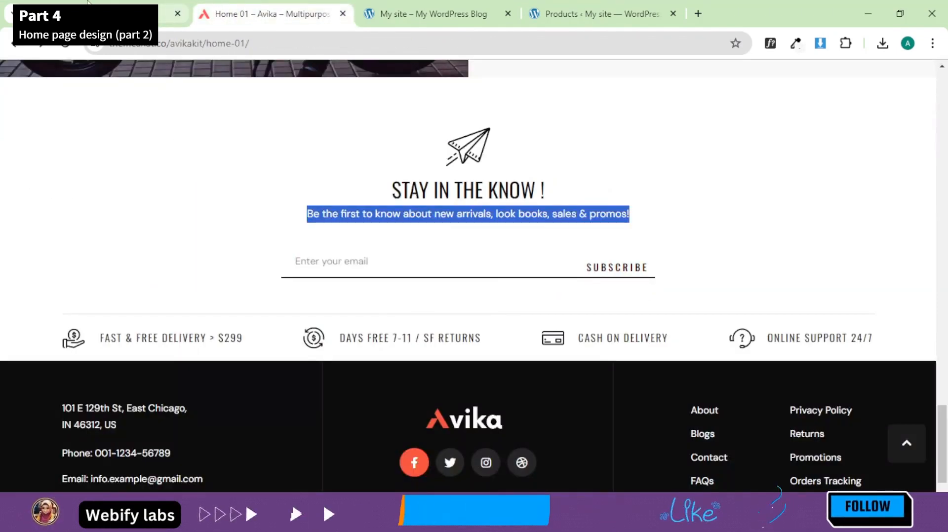
{"action": "left_click", "coordinate": [129, 12]}
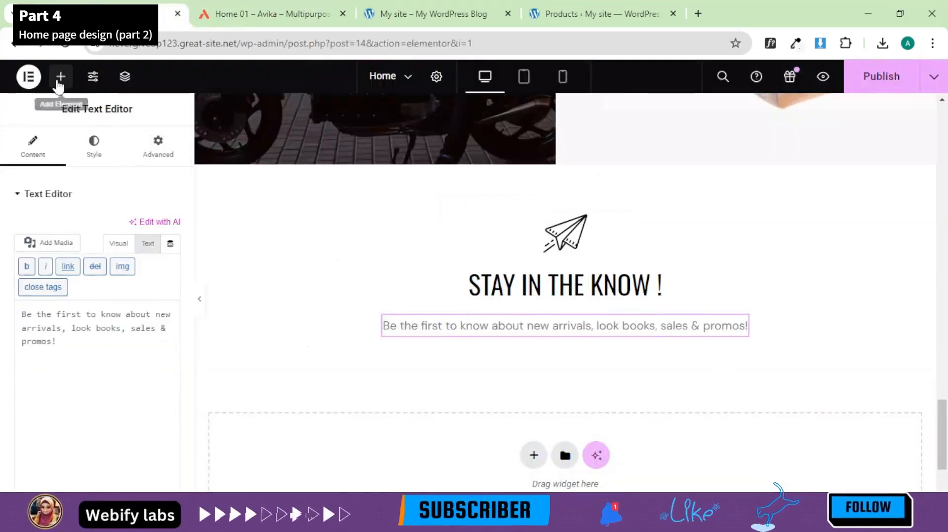
{"action": "left_click", "coordinate": [61, 76]}
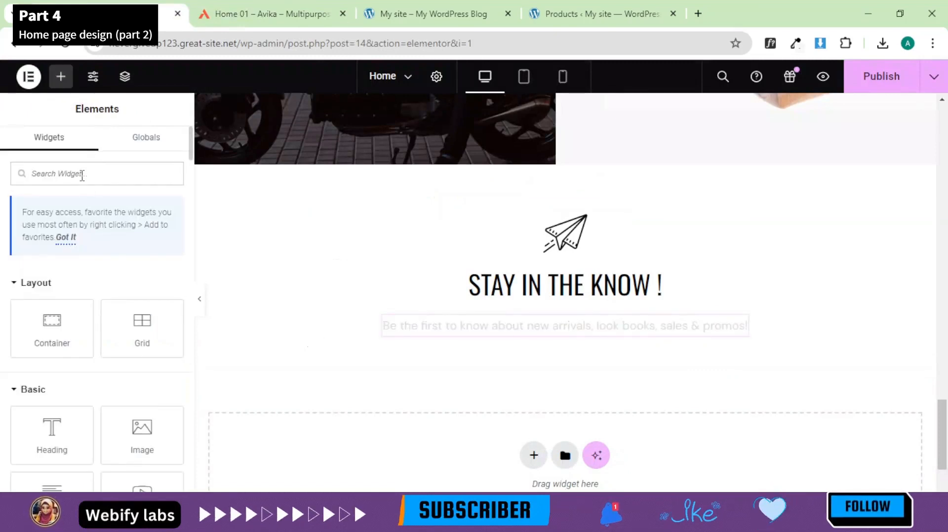
{"action": "left_click", "coordinate": [82, 173]}
{"action": "type", "text": "form"}
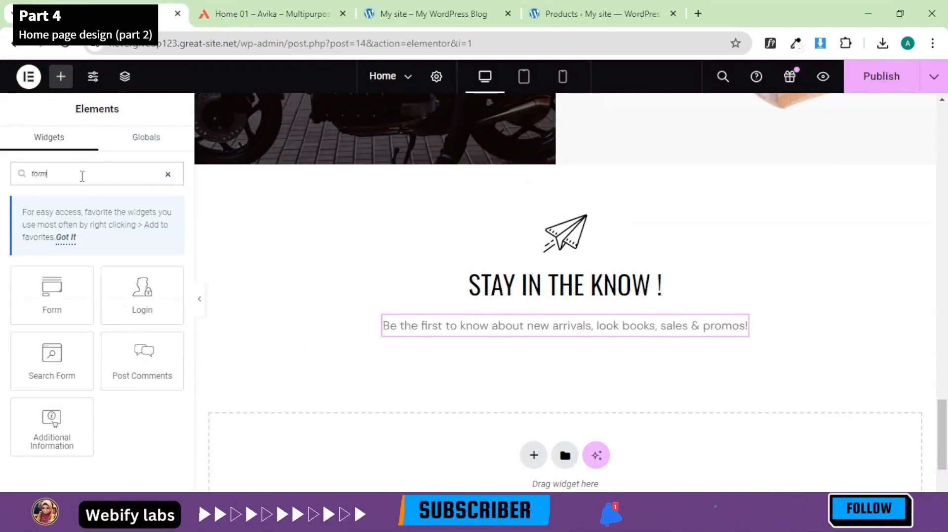
{"action": "left_click_drag", "start_coordinate": [29, 293], "coordinate": [471, 327]}
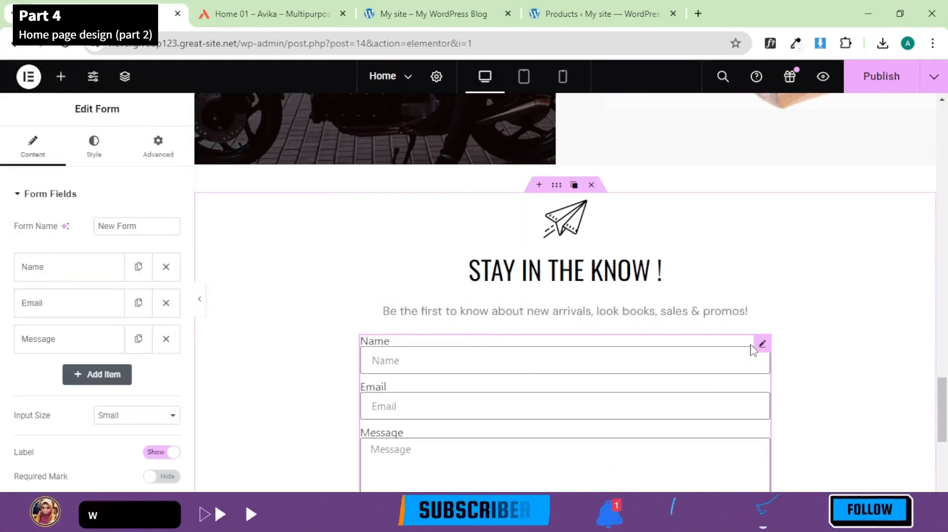
{"action": "left_click", "coordinate": [272, 14]}
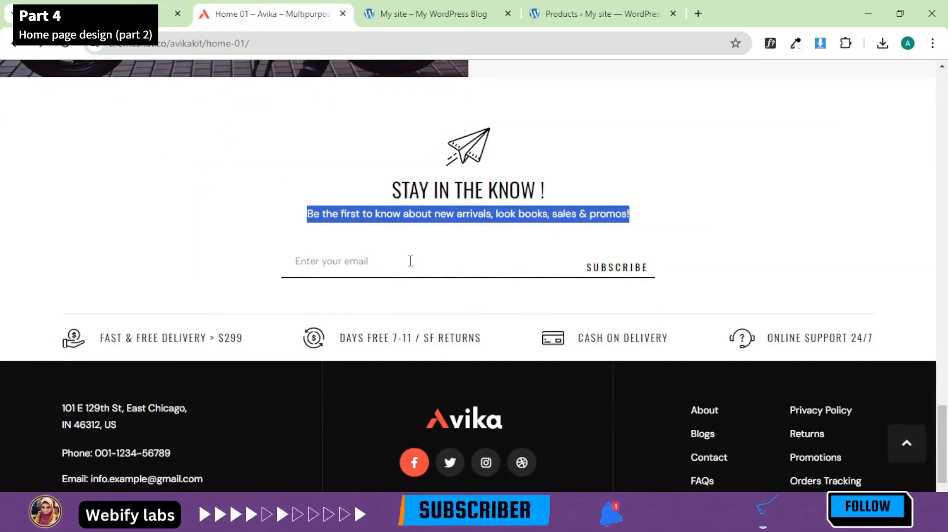
{"action": "left_click", "coordinate": [354, 266]}
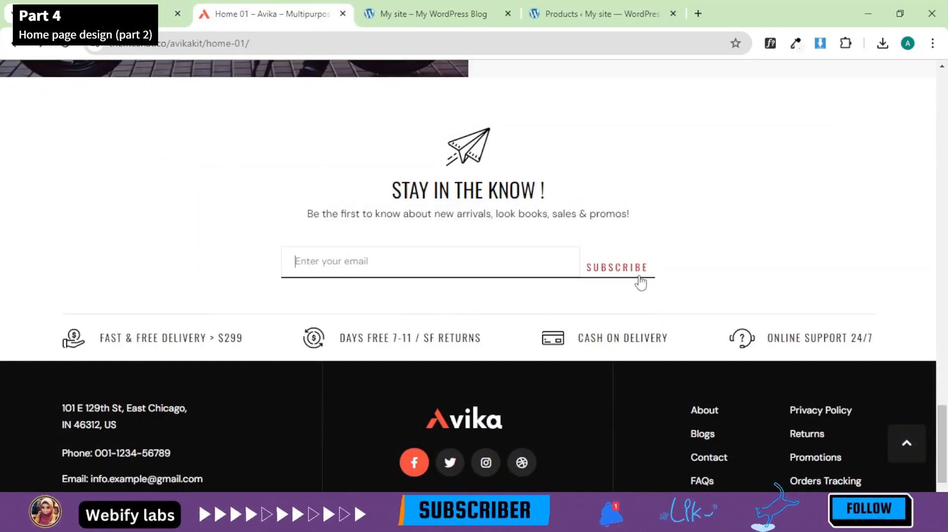
{"action": "left_click", "coordinate": [145, 4]}
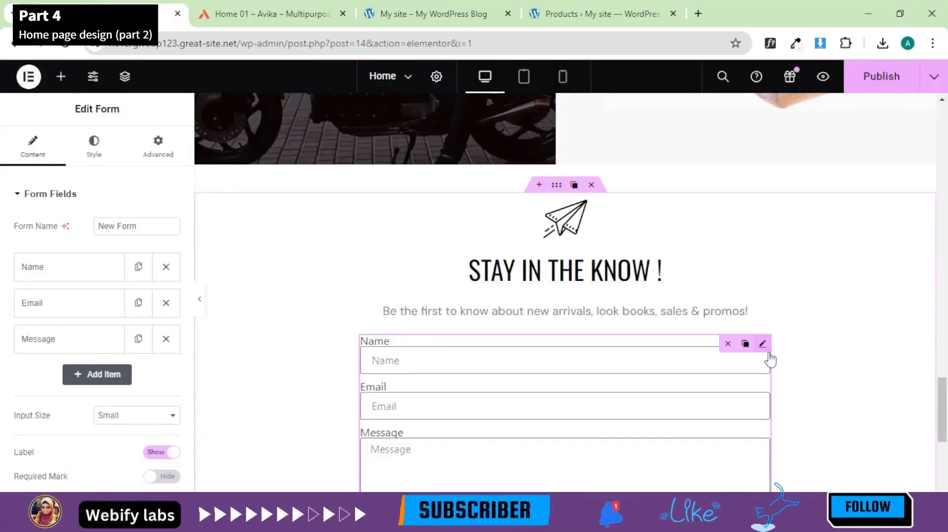
{"action": "left_click", "coordinate": [727, 344]}
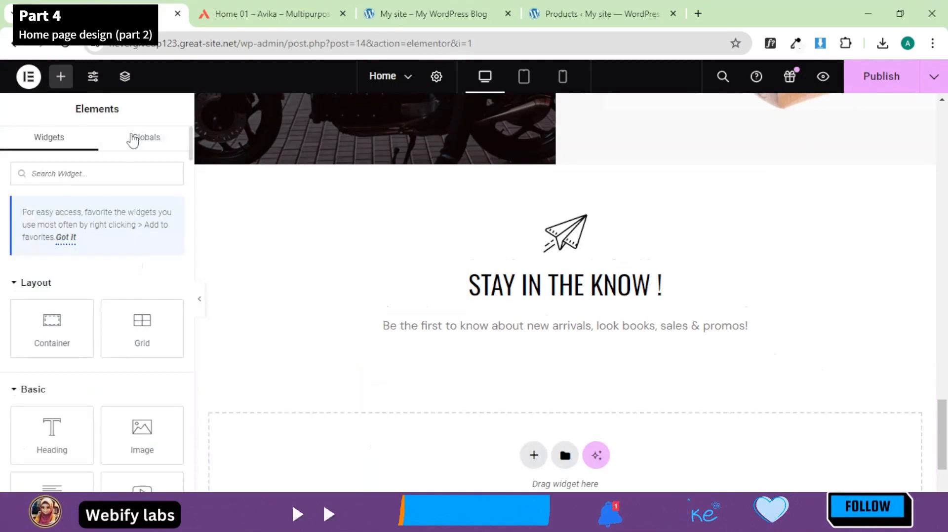
Step: Add a nested container below the newsletter description and set it to Full Width content with a width of 56%
{"action": "left_click_drag", "start_coordinate": [64, 341], "coordinate": [517, 332]}
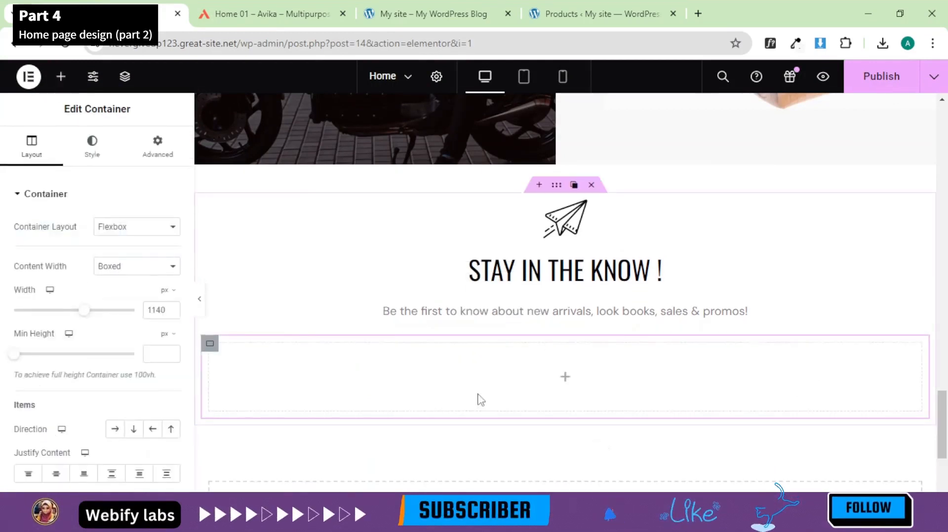
{"action": "left_click", "coordinate": [128, 269]}
{"action": "left_click", "coordinate": [128, 290]}
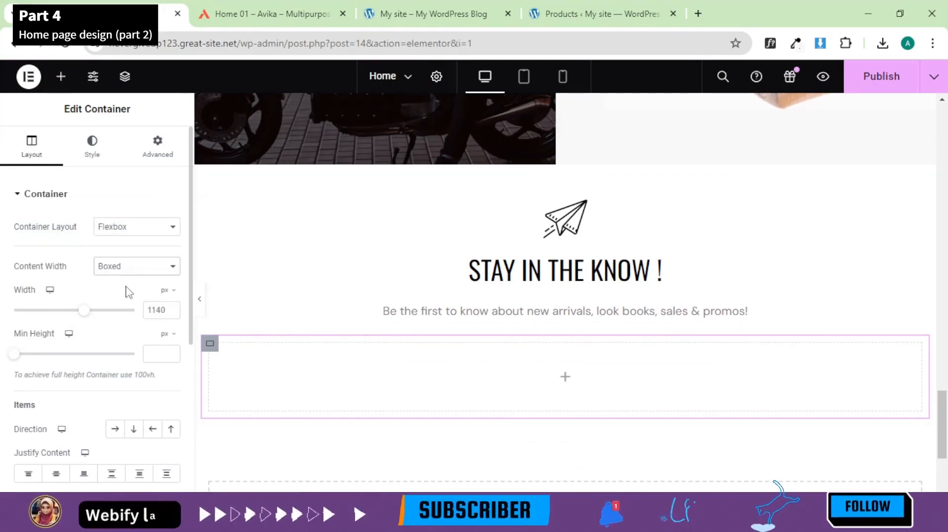
{"action": "left_click", "coordinate": [168, 318]}
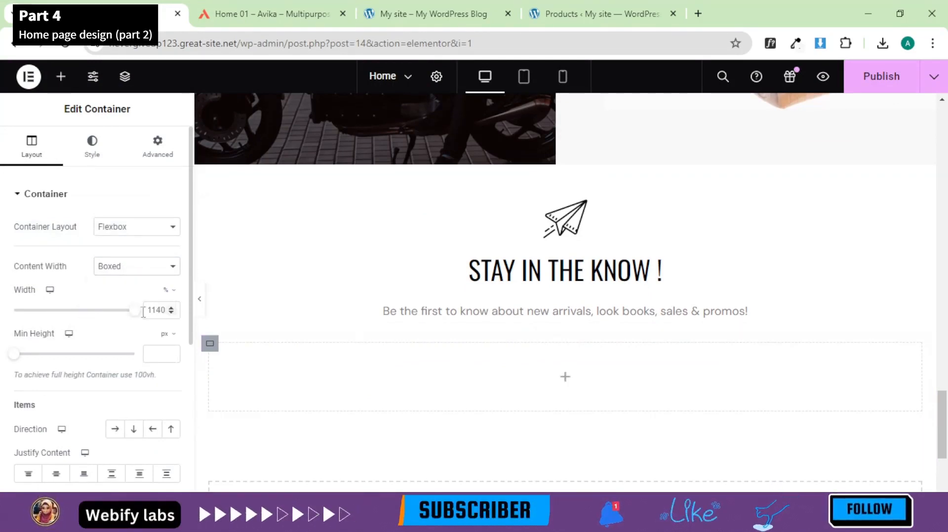
{"action": "left_click_drag", "start_coordinate": [131, 321], "coordinate": [70, 318]}
{"action": "left_click", "coordinate": [119, 269]}
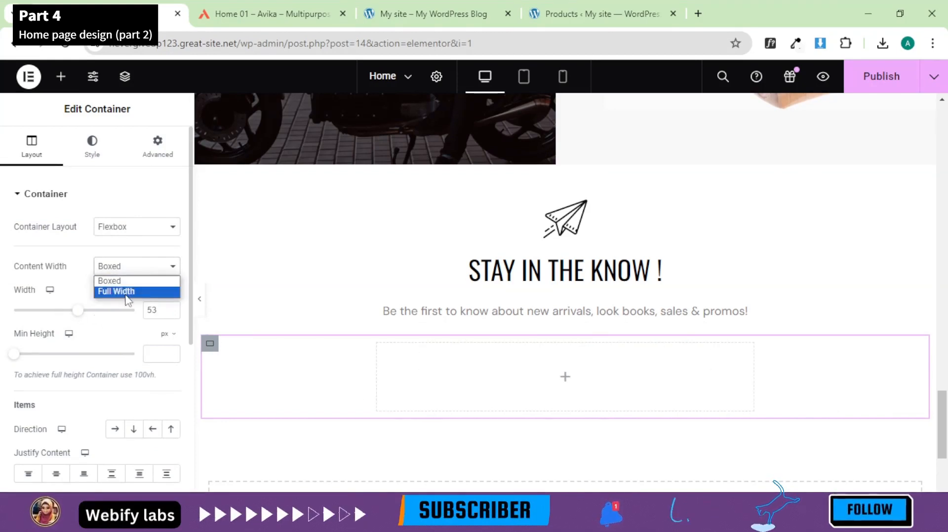
{"action": "left_click", "coordinate": [118, 291]}
{"action": "left_click_drag", "start_coordinate": [113, 311], "coordinate": [78, 311]}
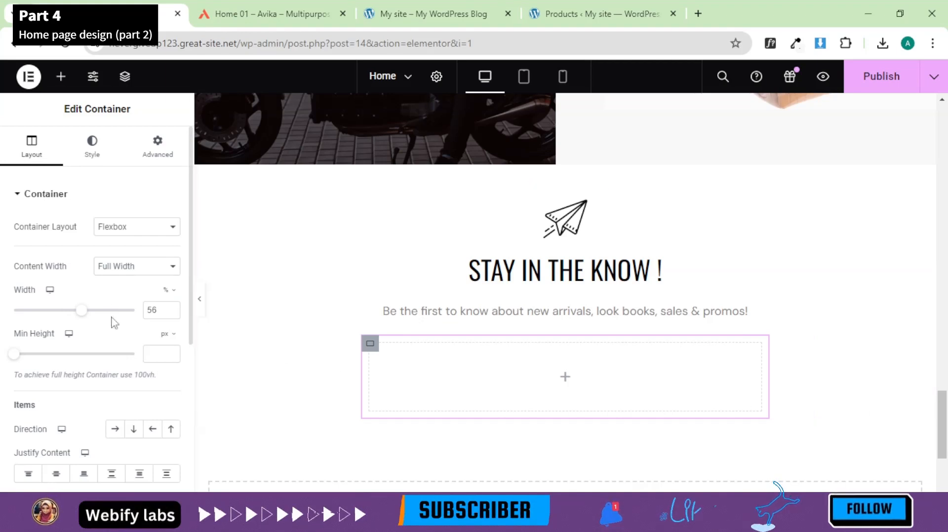
Step: Set the nested container's minimum height to 5 vh
{"action": "mouse_move", "coordinate": [15, 355]}
{"action": "left_mouse_down"}
{"action": "mouse_move", "coordinate": [35, 357]}
{"action": "mouse_move", "coordinate": [9, 355]}
{"action": "left_mouse_up"}
{"action": "left_click", "coordinate": [168, 334]}
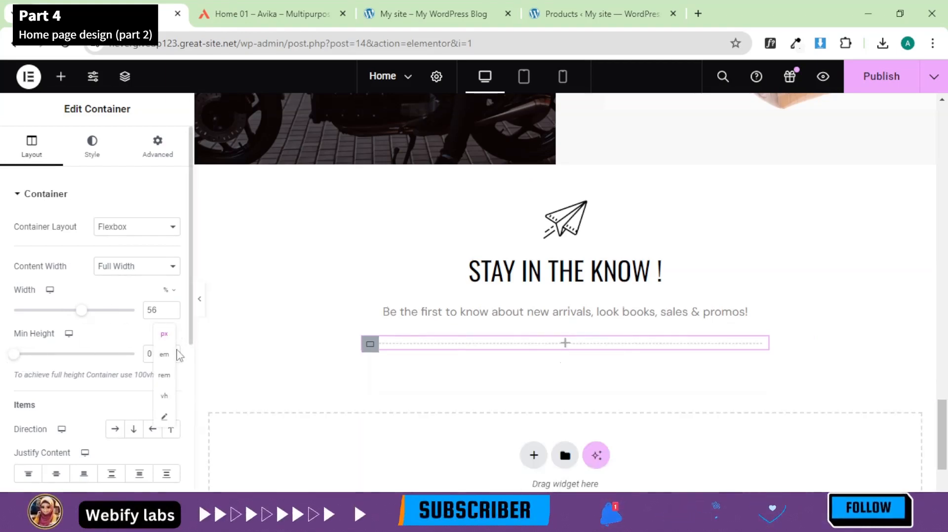
{"action": "left_click", "coordinate": [166, 397]}
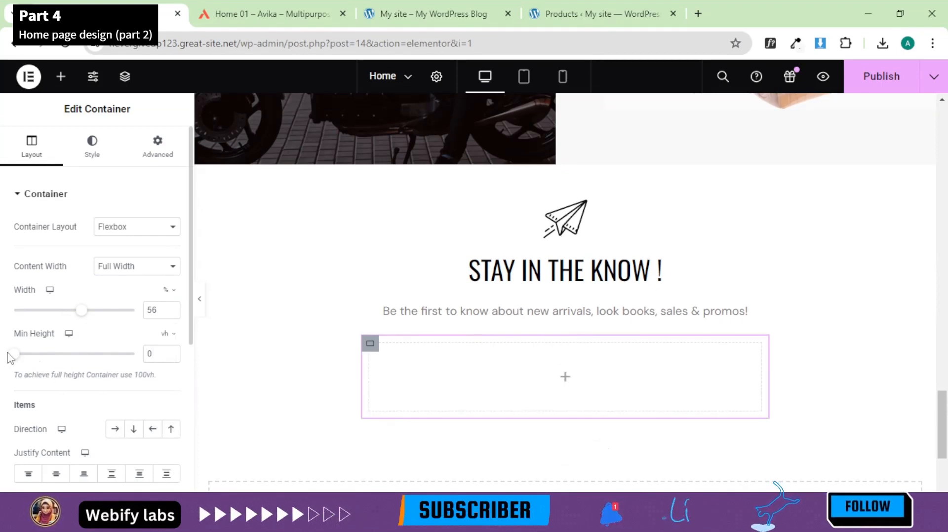
{"action": "mouse_move", "coordinate": [14, 363]}
{"action": "left_mouse_down"}
{"action": "mouse_move", "coordinate": [34, 364]}
{"action": "mouse_move", "coordinate": [20, 360]}
{"action": "left_mouse_up"}
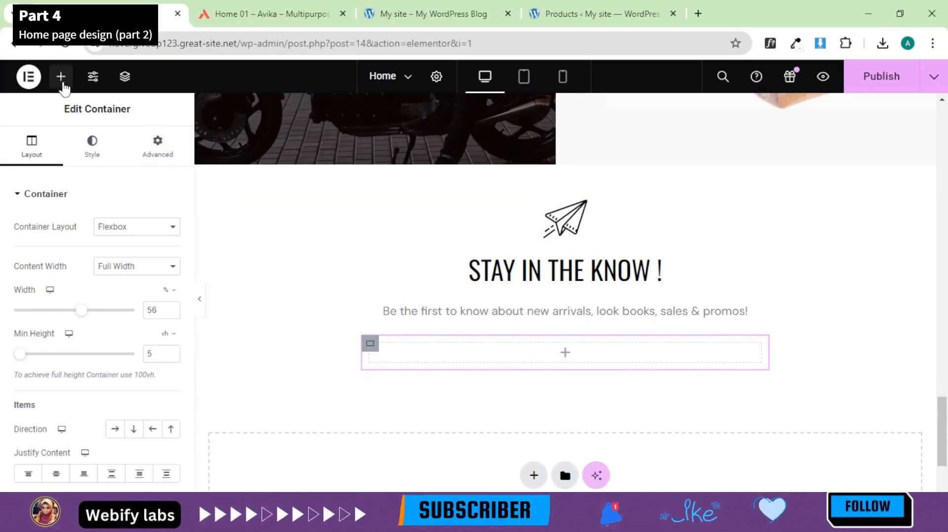
Step: Find the Form widget and place it inside the nested container below the newsletter description
{"action": "left_click", "coordinate": [61, 78]}
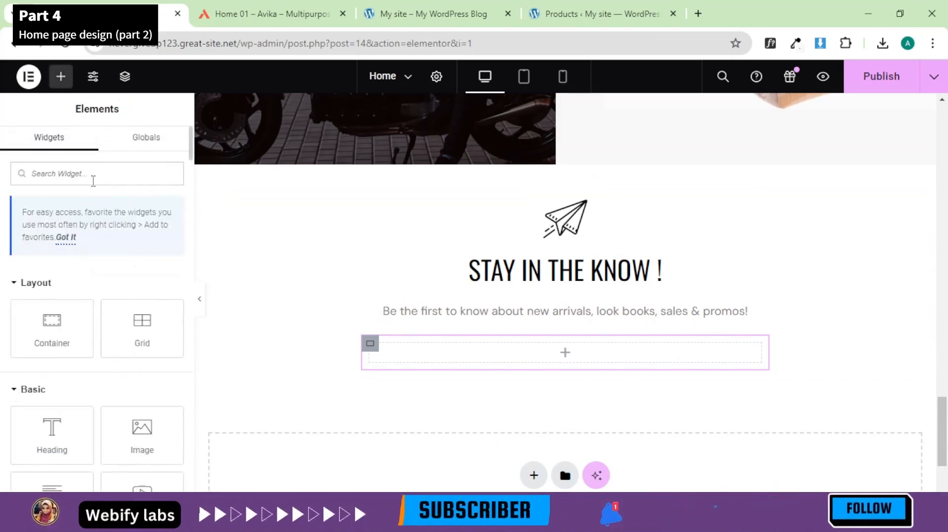
{"action": "type", "text": "form"}
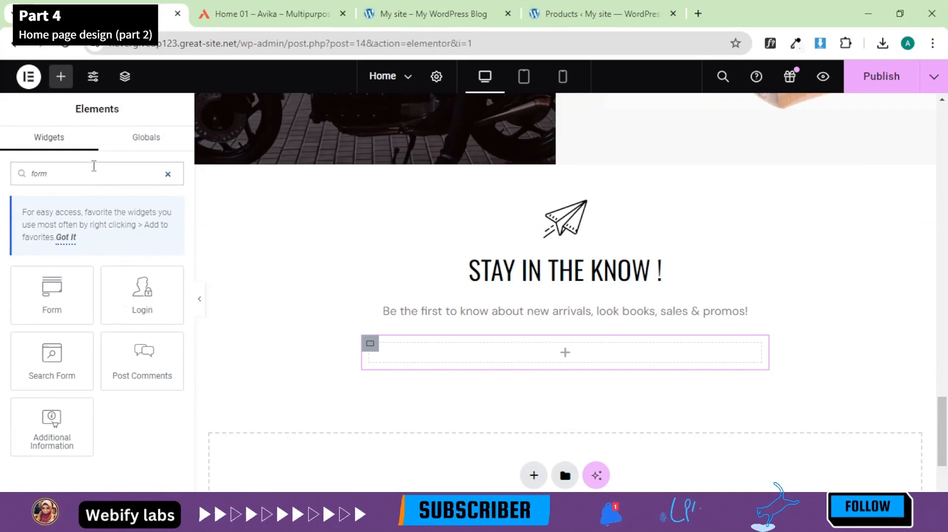
{"action": "left_click_drag", "start_coordinate": [65, 311], "coordinate": [429, 359]}
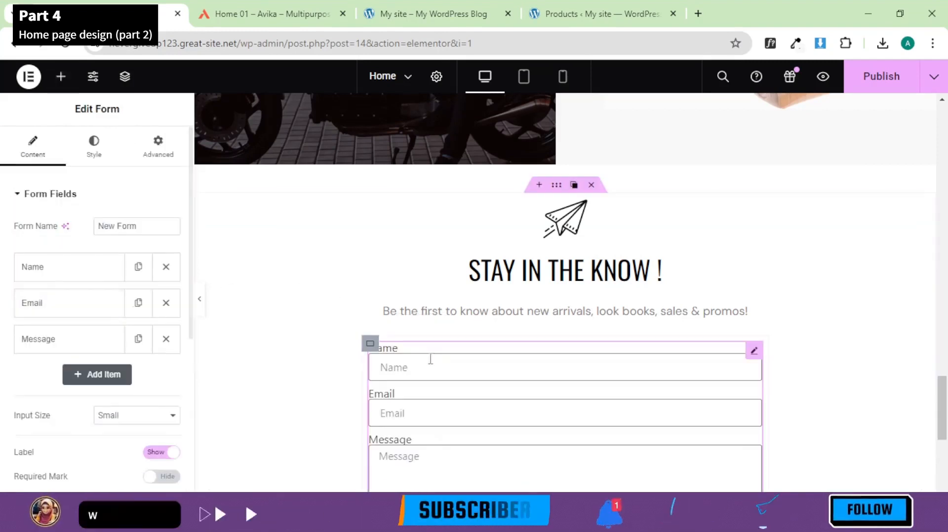
Step: Remove the Email and Message fields from the form and hide the label of the remaining Name field
{"action": "scroll", "coordinate": [751, 260], "scroll_direction": "down", "scroll_amount": 2}
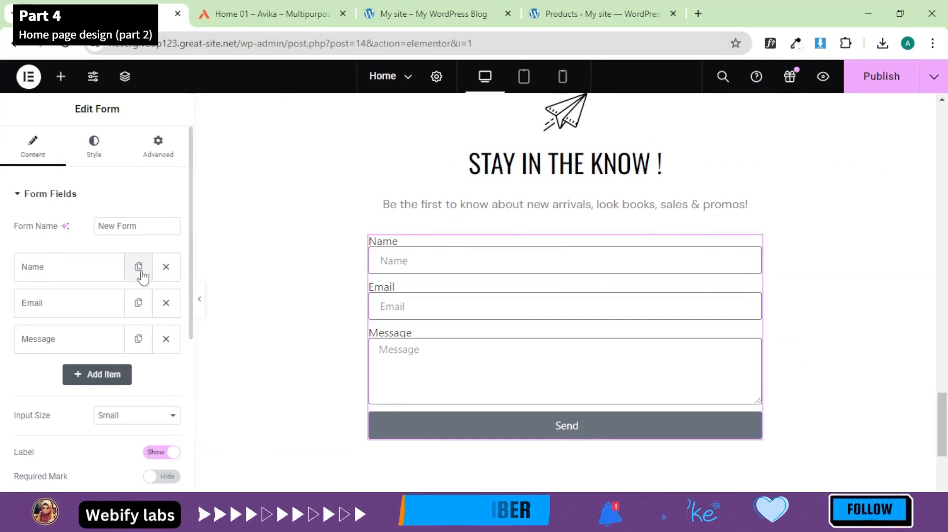
{"action": "left_click", "coordinate": [166, 303]}
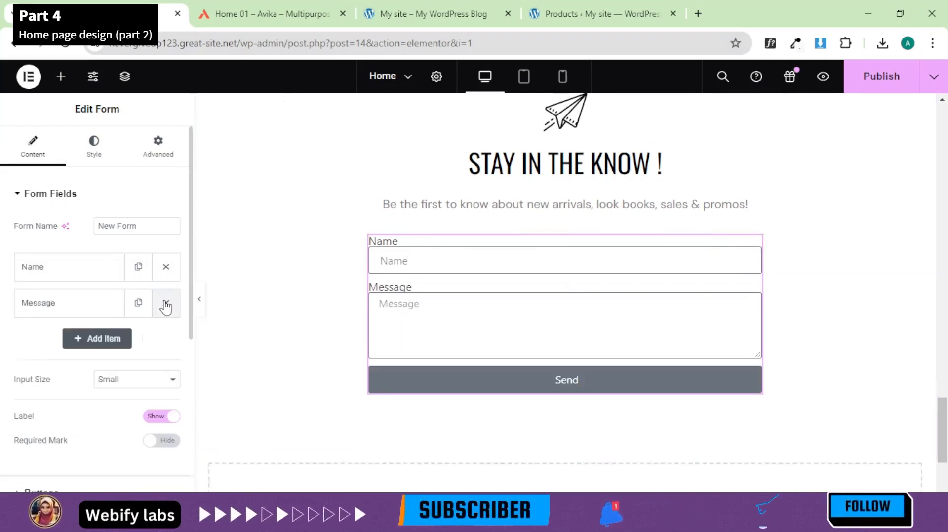
{"action": "left_click", "coordinate": [166, 303]}
{"action": "left_click", "coordinate": [78, 268]}
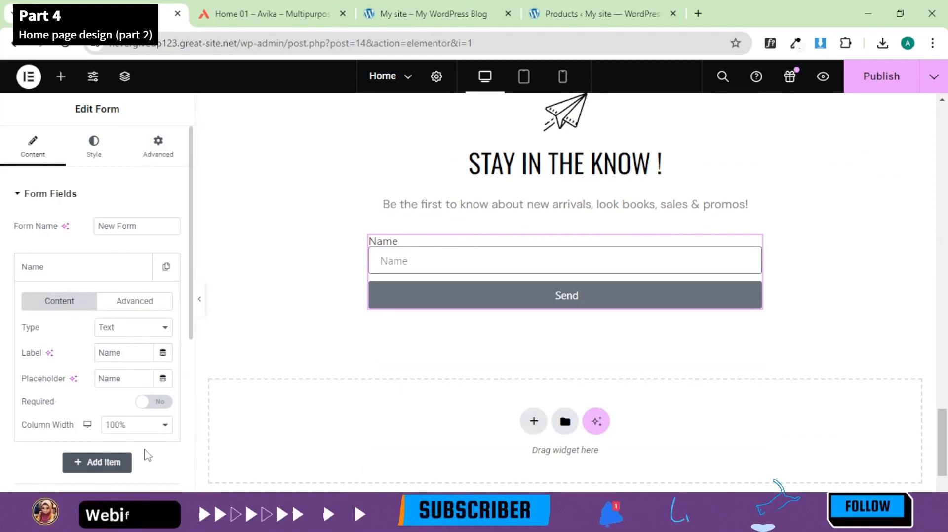
{"action": "scroll", "coordinate": [147, 455], "scroll_direction": "down", "scroll_amount": 3}
{"action": "left_click", "coordinate": [158, 402]}
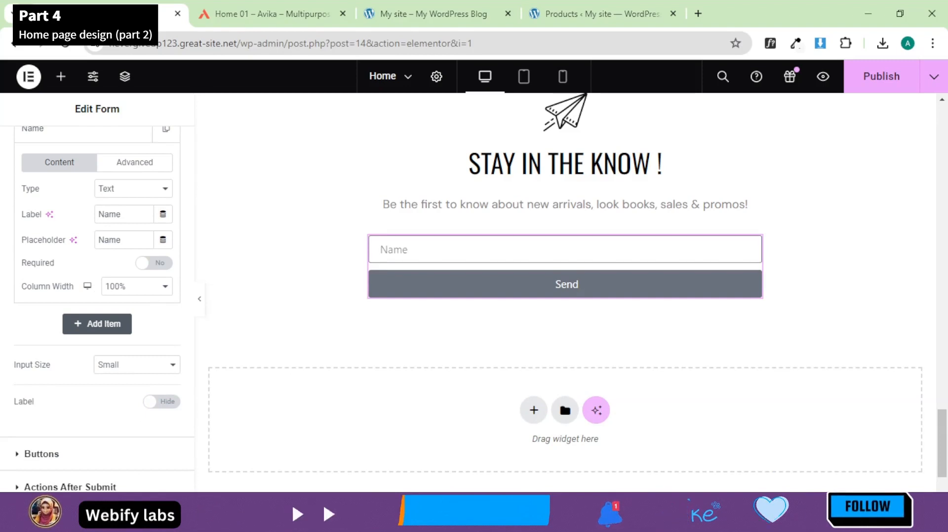
Step: Compare the form with the Avika demo's newsletter form and change the remaining field's type to Email
{"action": "left_click", "coordinate": [626, 519]}
{"action": "left_click", "coordinate": [931, 370]}
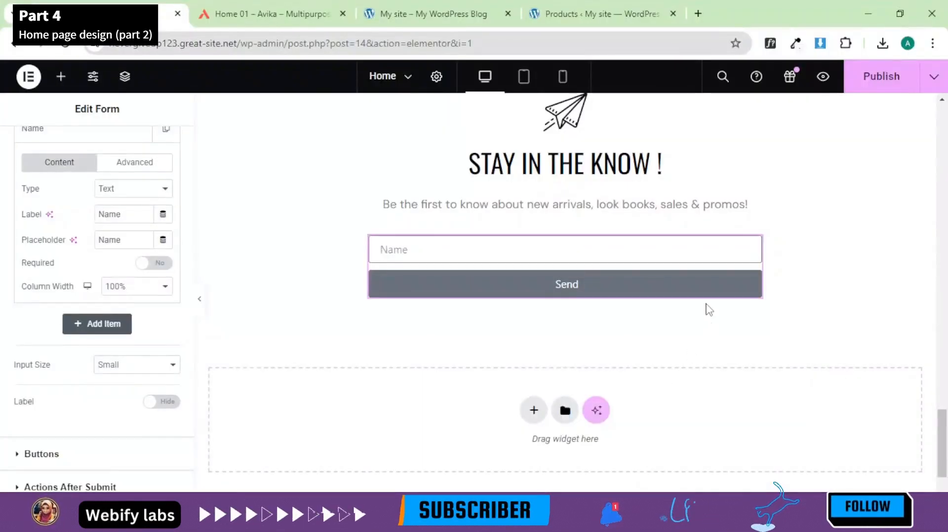
{"action": "left_click", "coordinate": [274, 15]}
{"action": "left_click", "coordinate": [143, 15]}
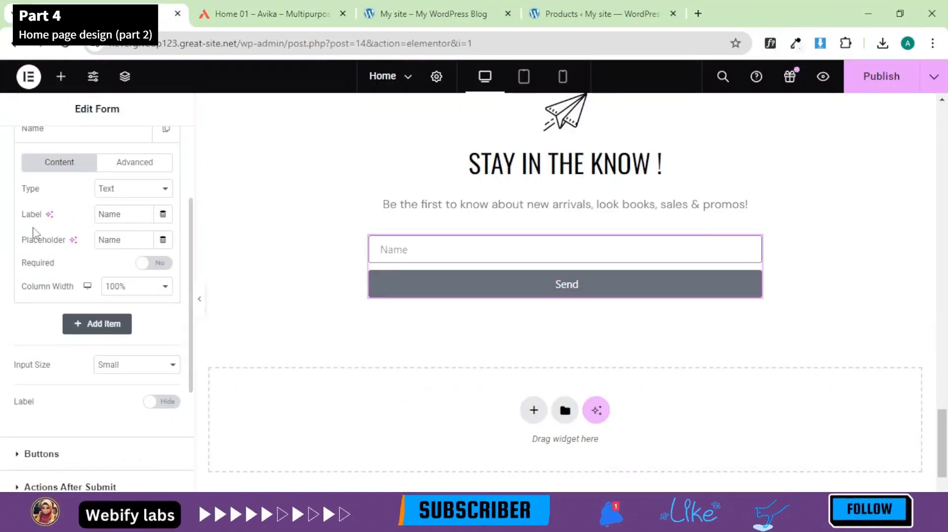
{"action": "left_click", "coordinate": [120, 197]}
{"action": "left_click", "coordinate": [111, 212]}
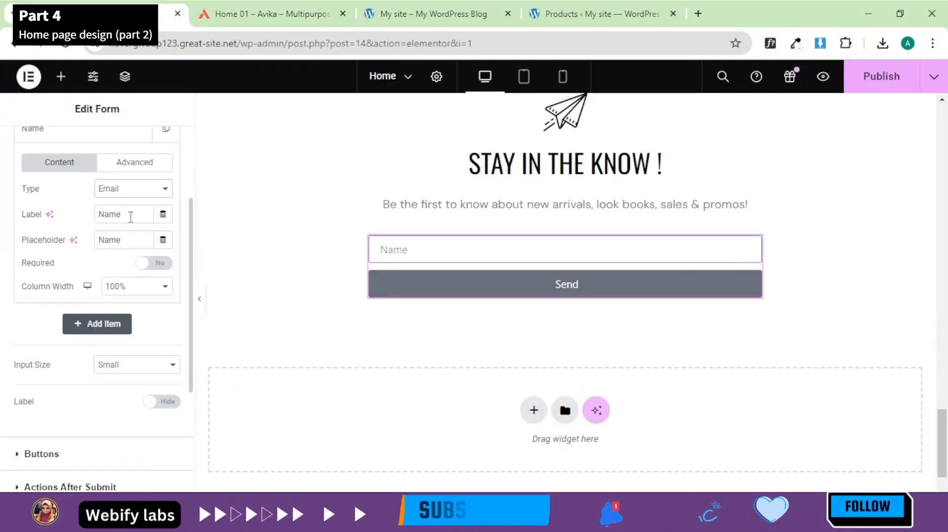
Step: Set the email field's placeholder to "Enter Your Email", following the Avika demo, and set its column width to 50%
{"action": "left_click_drag", "start_coordinate": [131, 216], "coordinate": [96, 217]}
{"action": "left_click", "coordinate": [306, 5]}
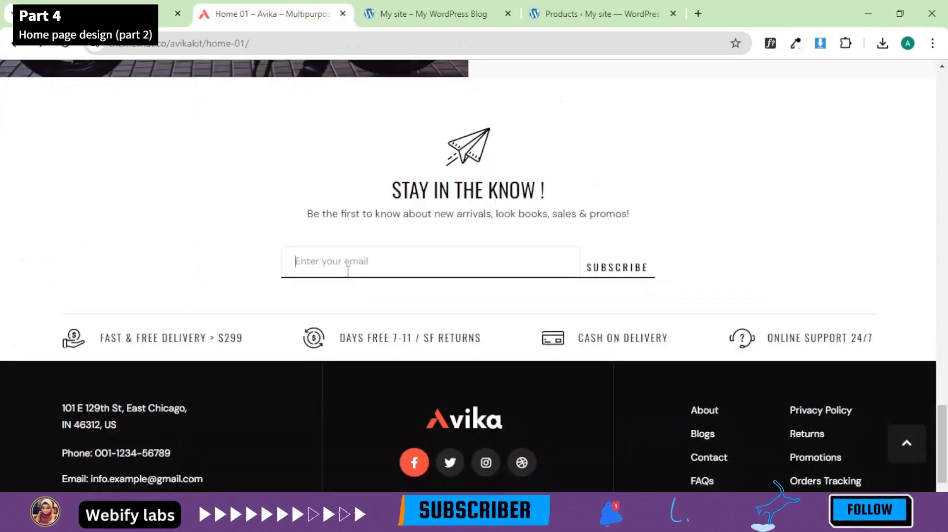
{"action": "left_click", "coordinate": [125, 2]}
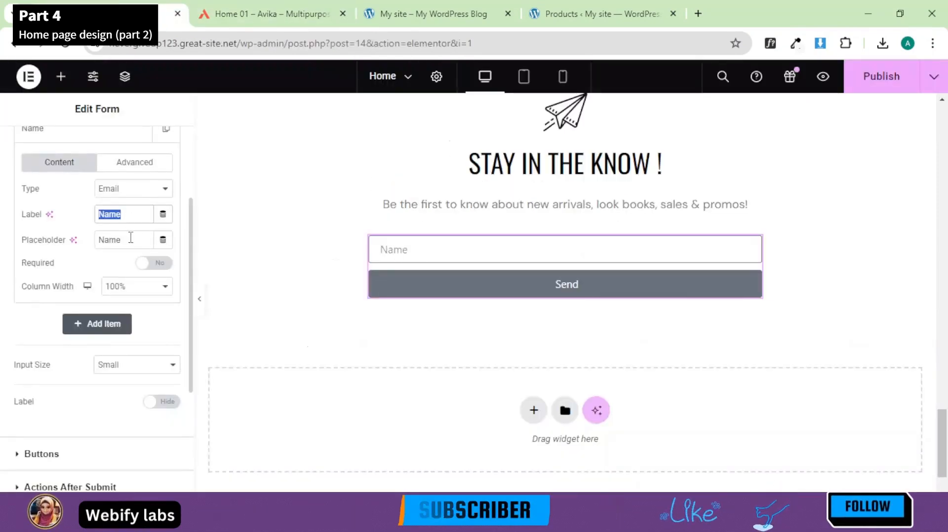
{"action": "left_click", "coordinate": [127, 213]}
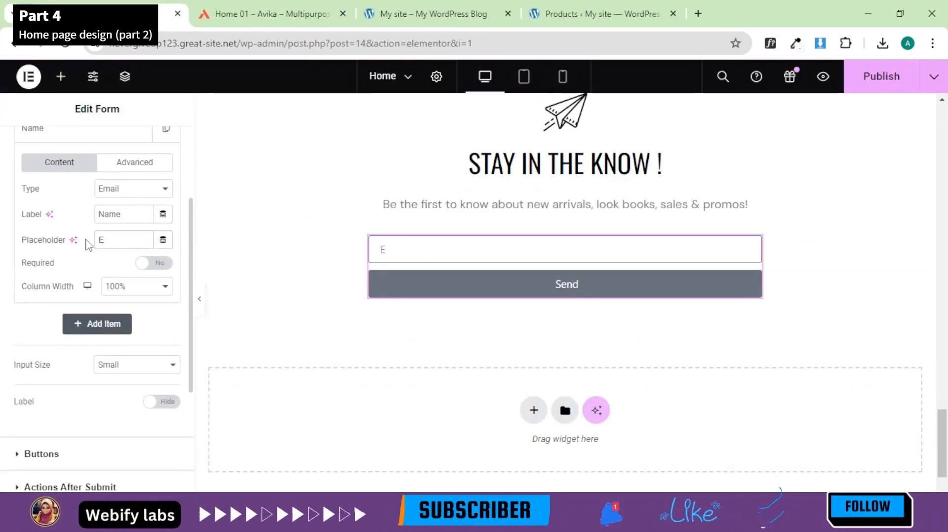
{"action": "type", "text": "Enter Your Email"}
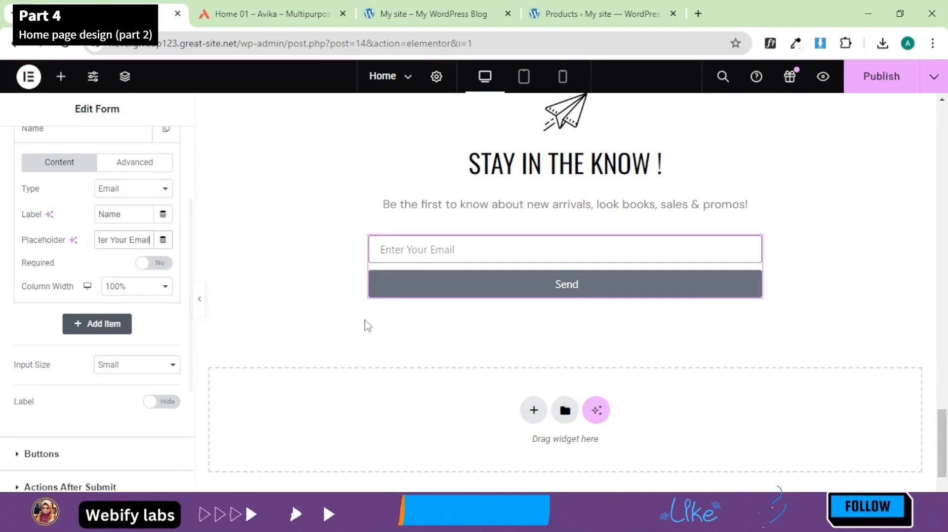
{"action": "left_click", "coordinate": [120, 288]}
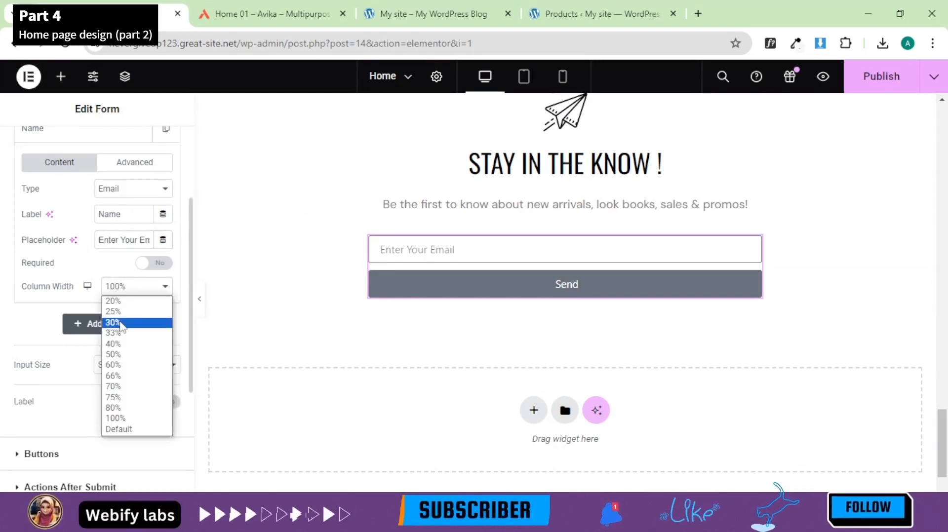
{"action": "left_click", "coordinate": [117, 354]}
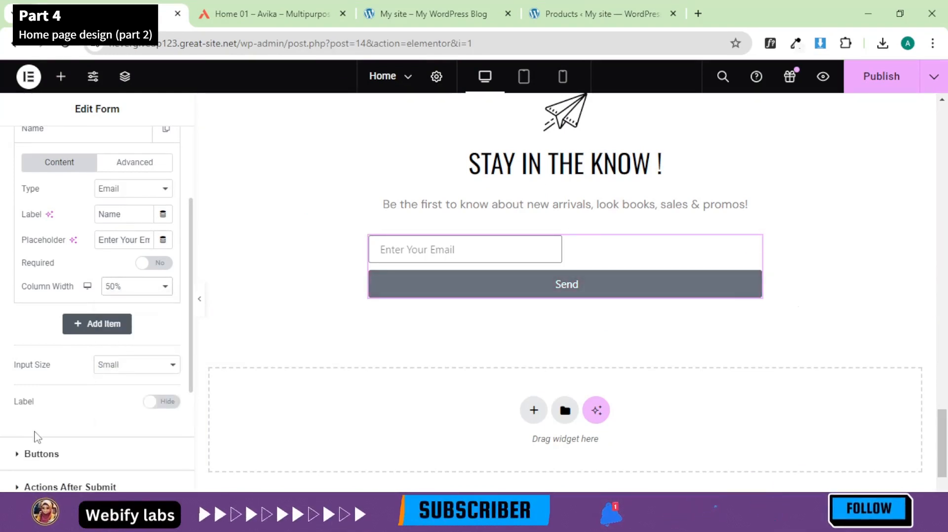
Step: Change the newsletter form's submit button text to "Sebcribe" after checking the Avika demo's button
{"action": "scroll", "coordinate": [123, 393], "scroll_direction": "down", "scroll_amount": 2}
{"action": "left_click", "coordinate": [123, 390]}
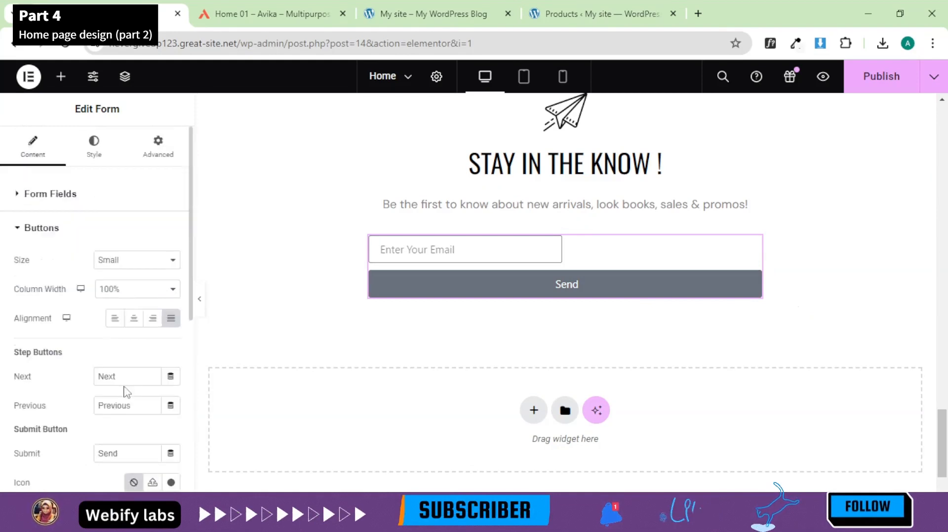
{"action": "scroll", "coordinate": [126, 395], "scroll_direction": "down", "scroll_amount": 3}
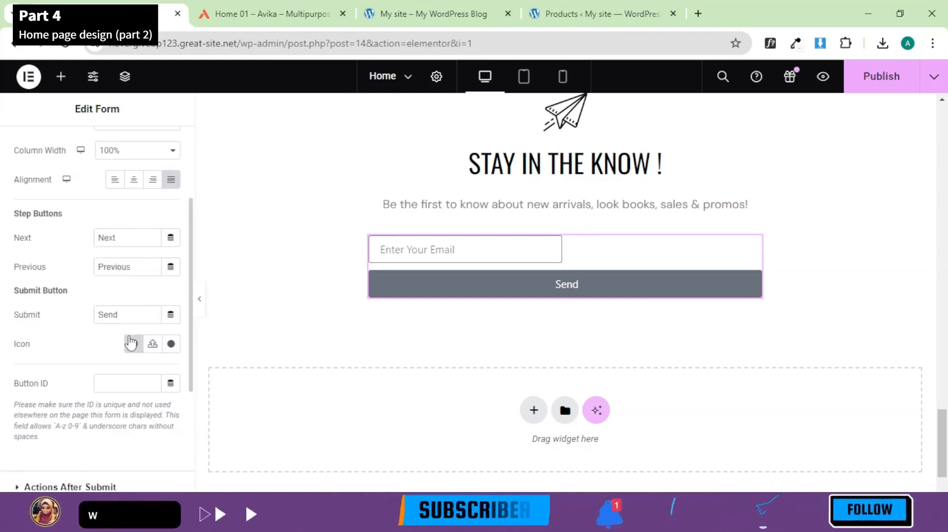
{"action": "scroll", "coordinate": [127, 365], "scroll_direction": "down", "scroll_amount": 3}
{"action": "scroll", "coordinate": [127, 378], "scroll_direction": "up", "scroll_amount": 3}
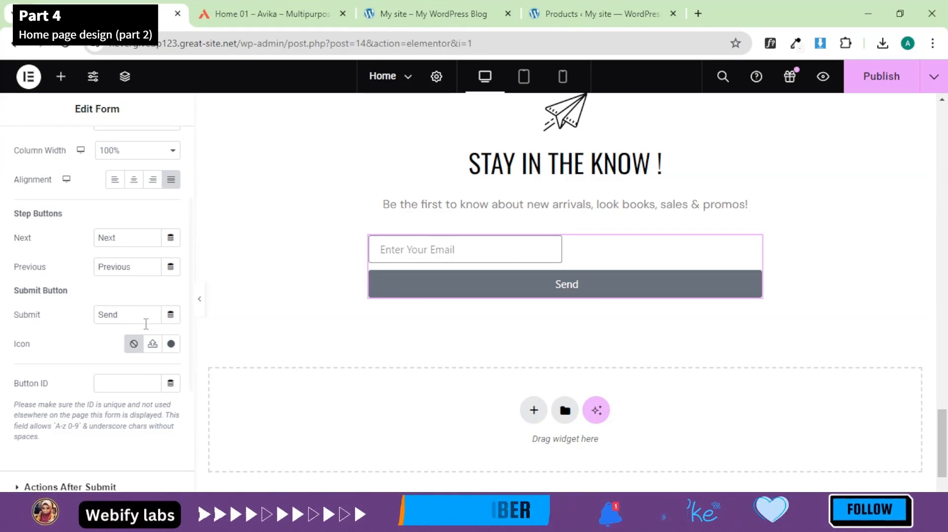
{"action": "left_click", "coordinate": [256, 13]}
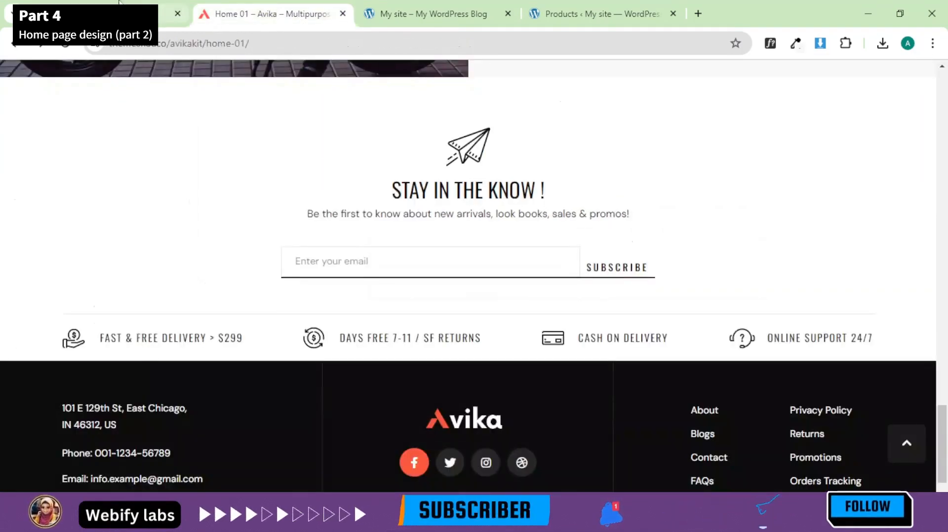
{"action": "left_click", "coordinate": [105, 2]}
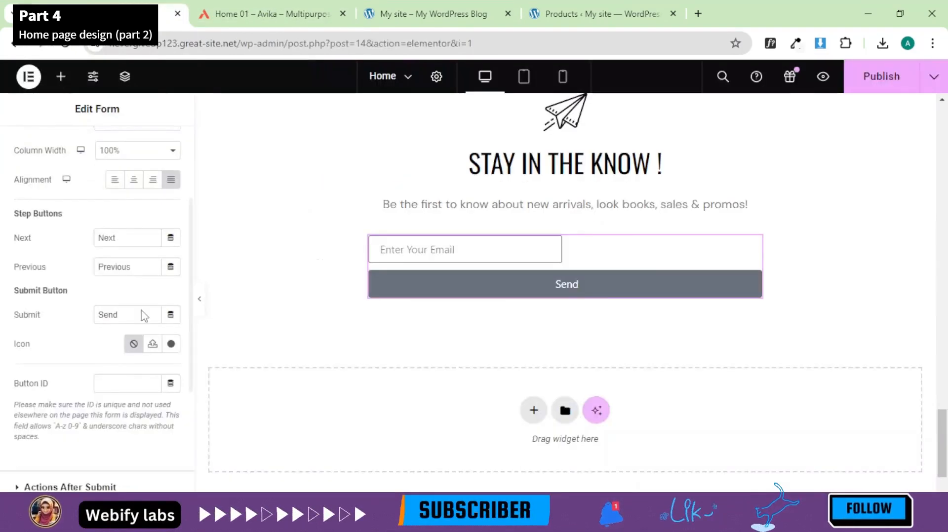
{"action": "double_click", "coordinate": [105, 314]}
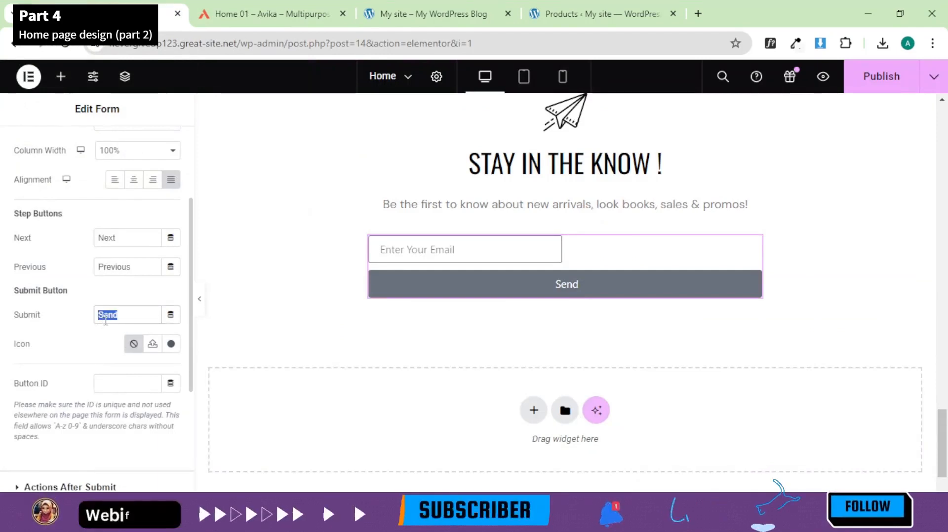
{"action": "type", "text": "Se"}
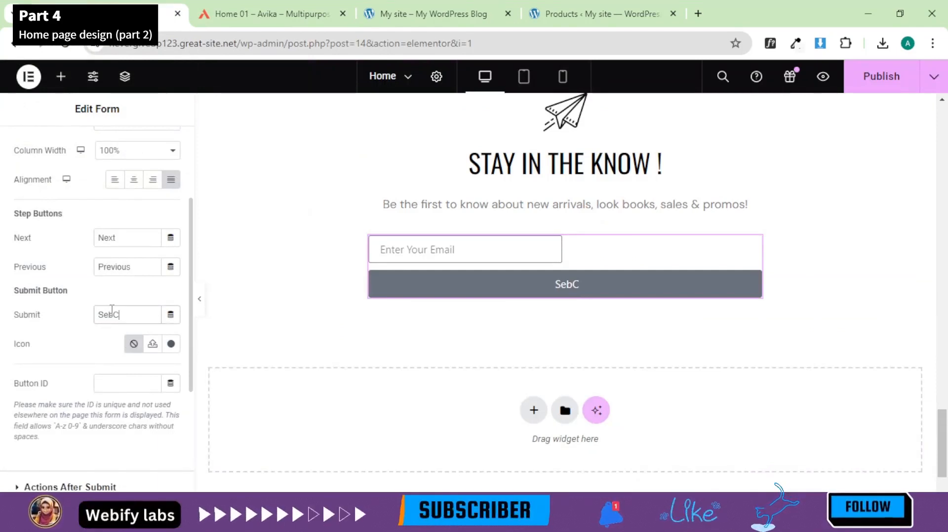
{"action": "type", "text": "bcre"}
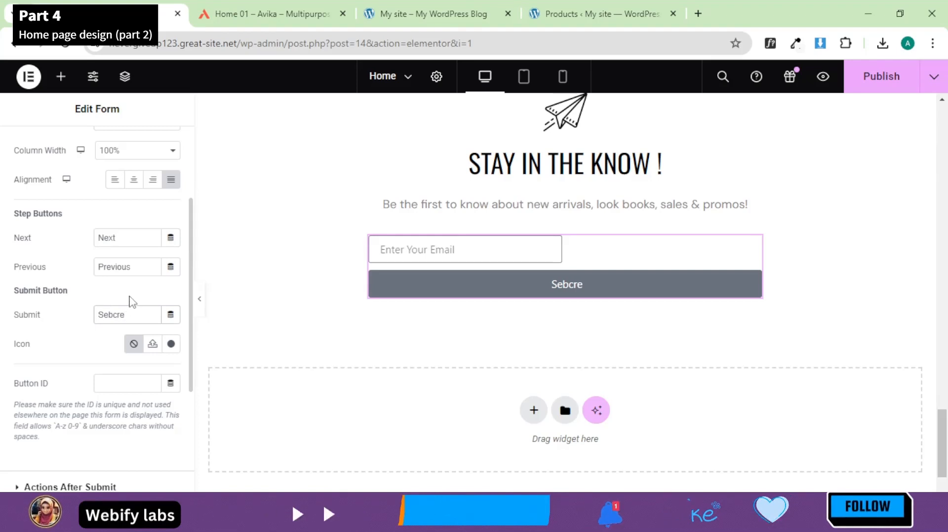
{"action": "key", "text": "BackSpace"}
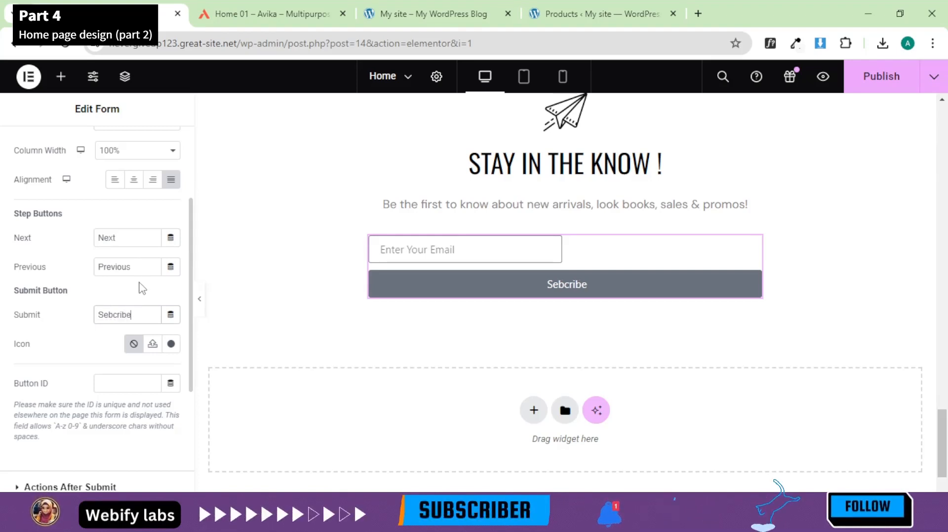
Step: Compare the form with the Avika demo and set the submit button's column width to 50%
{"action": "left_click", "coordinate": [308, 11]}
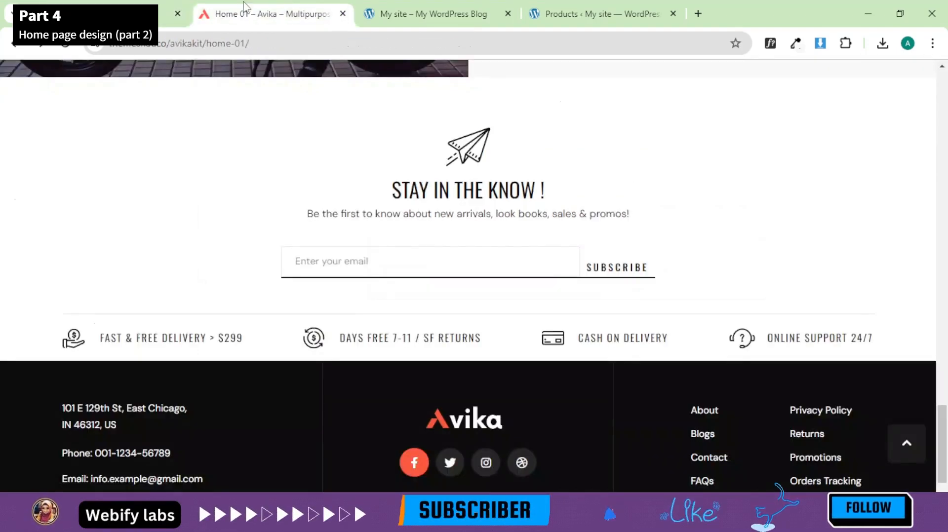
{"action": "left_click", "coordinate": [149, 13]}
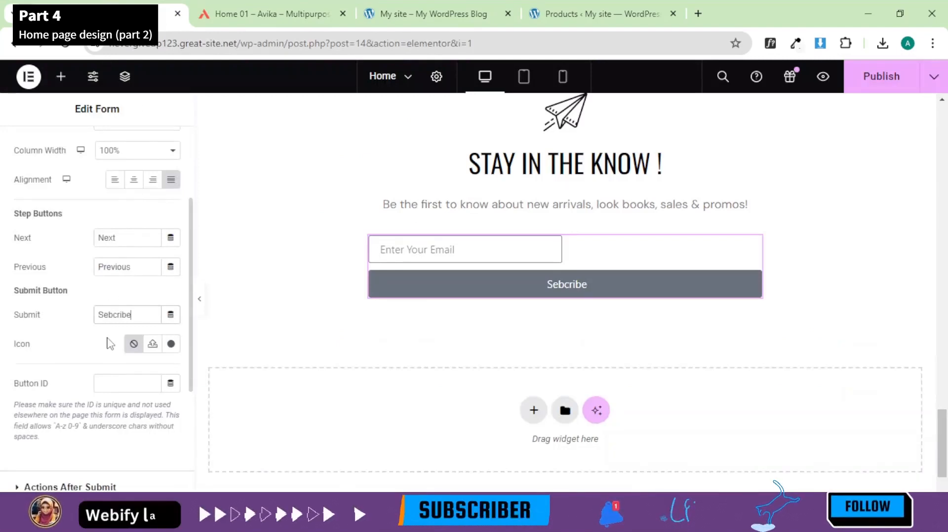
{"action": "scroll", "coordinate": [118, 365], "scroll_direction": "down", "scroll_amount": 3}
{"action": "scroll", "coordinate": [121, 363], "scroll_direction": "up", "scroll_amount": 6}
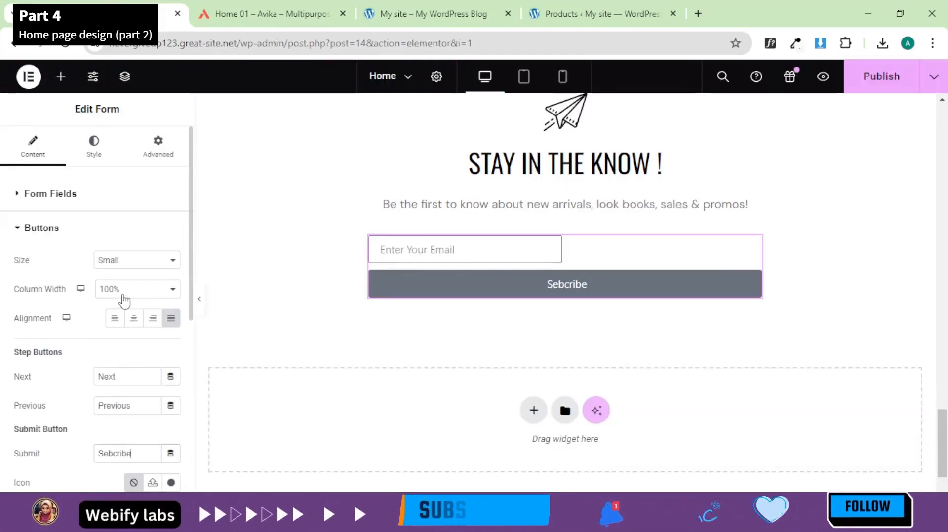
{"action": "left_click", "coordinate": [108, 289]}
{"action": "left_click", "coordinate": [137, 356]}
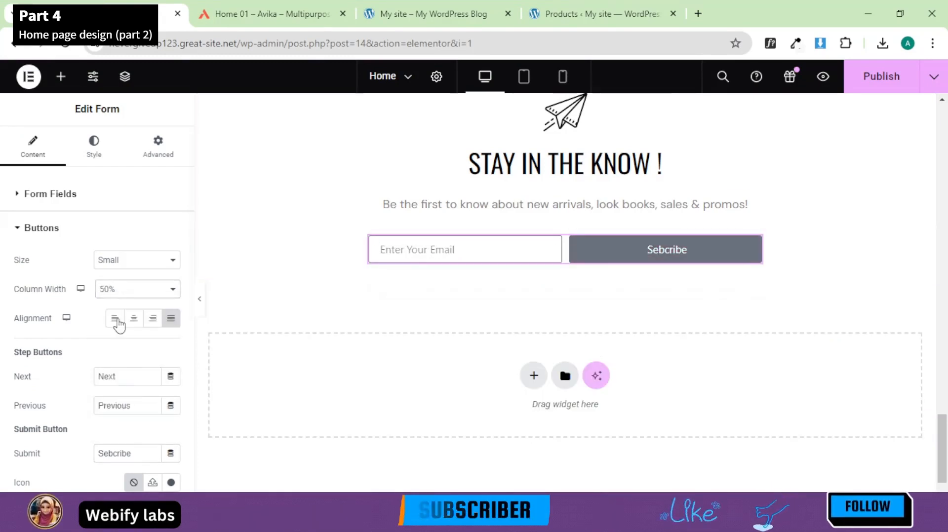
Step: Apply the Secondary global font to the newsletter form's button typography
{"action": "left_click", "coordinate": [92, 151]}
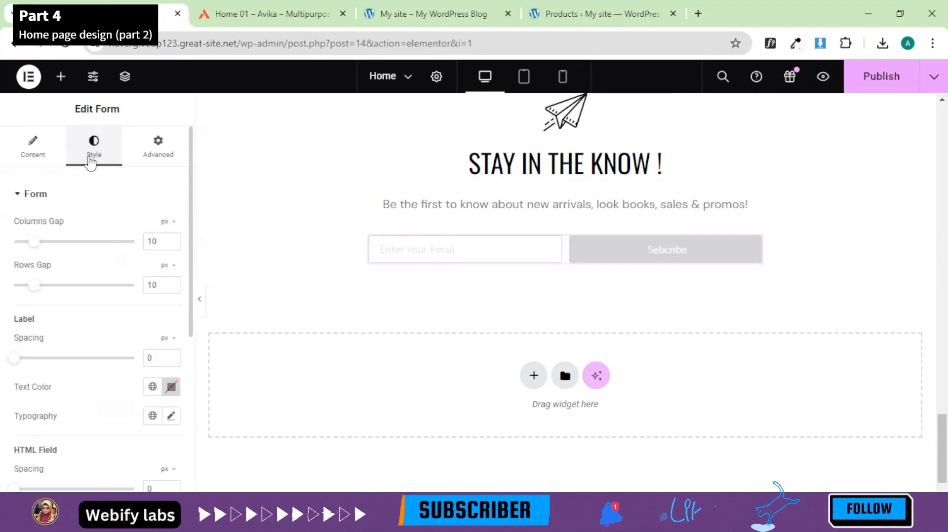
{"action": "scroll", "coordinate": [144, 393], "scroll_direction": "down", "scroll_amount": 5}
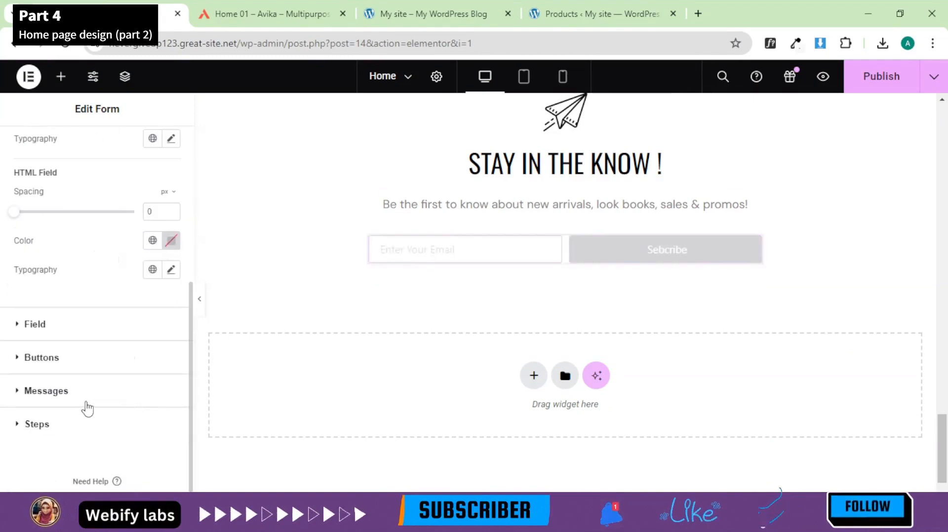
{"action": "left_click", "coordinate": [78, 369]}
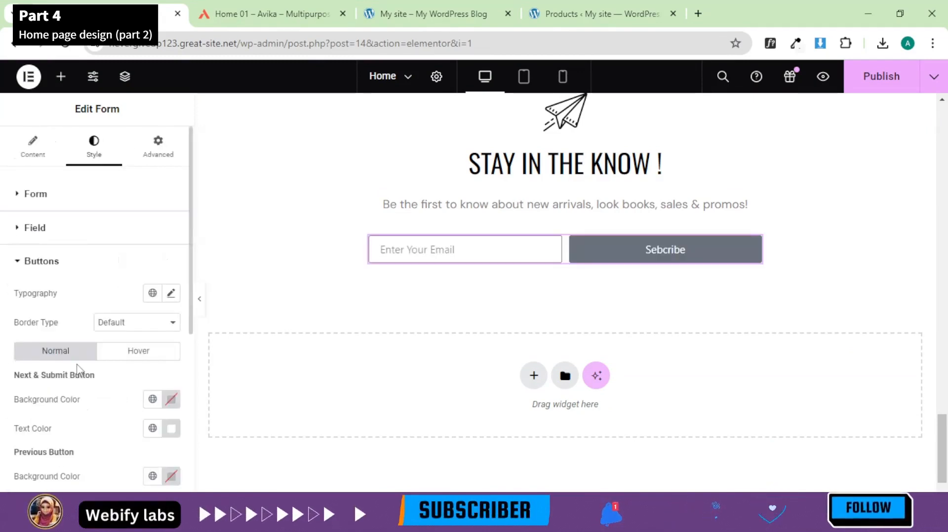
{"action": "scroll", "coordinate": [168, 427], "scroll_direction": "down", "scroll_amount": 3}
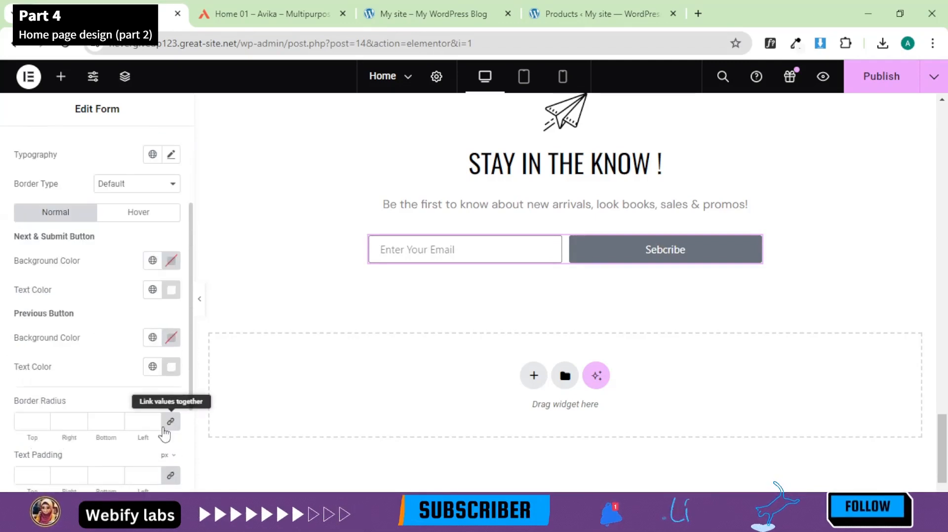
{"action": "scroll", "coordinate": [161, 419], "scroll_direction": "up", "scroll_amount": 1}
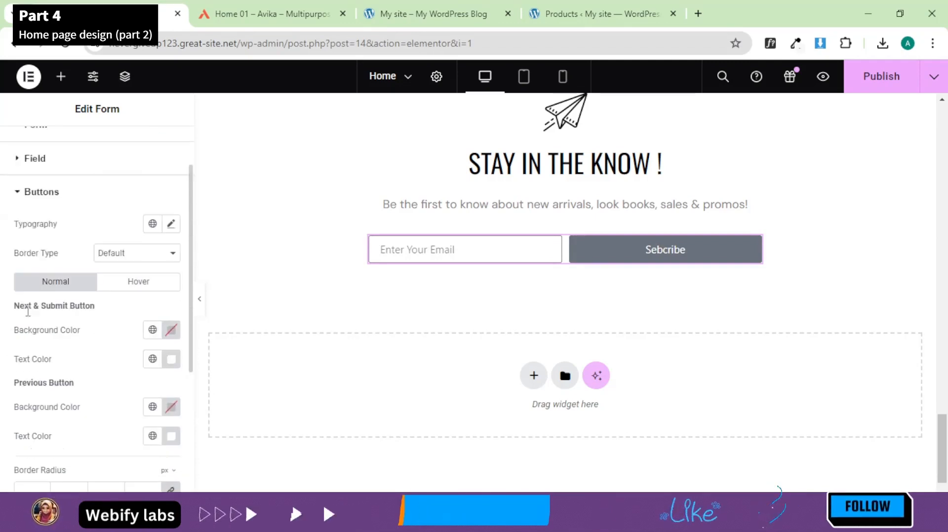
{"action": "left_click", "coordinate": [170, 225]}
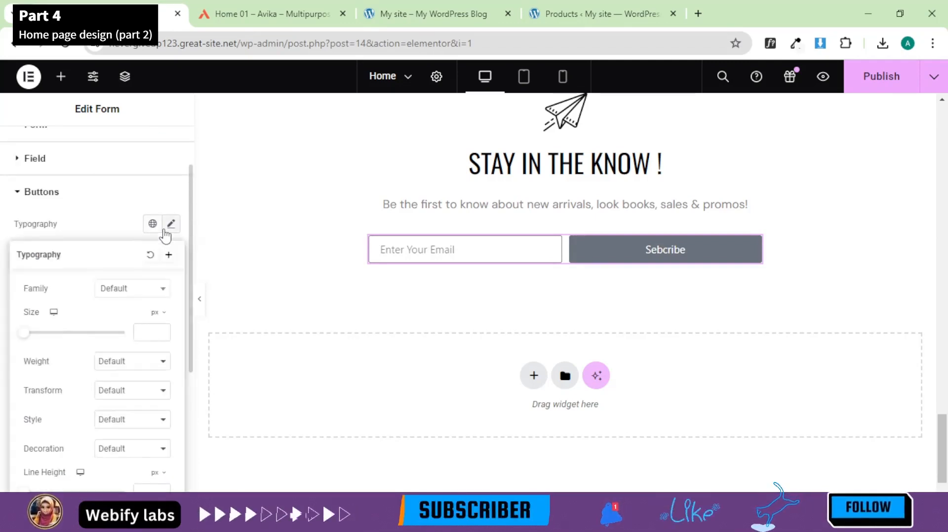
{"action": "left_click", "coordinate": [152, 224]}
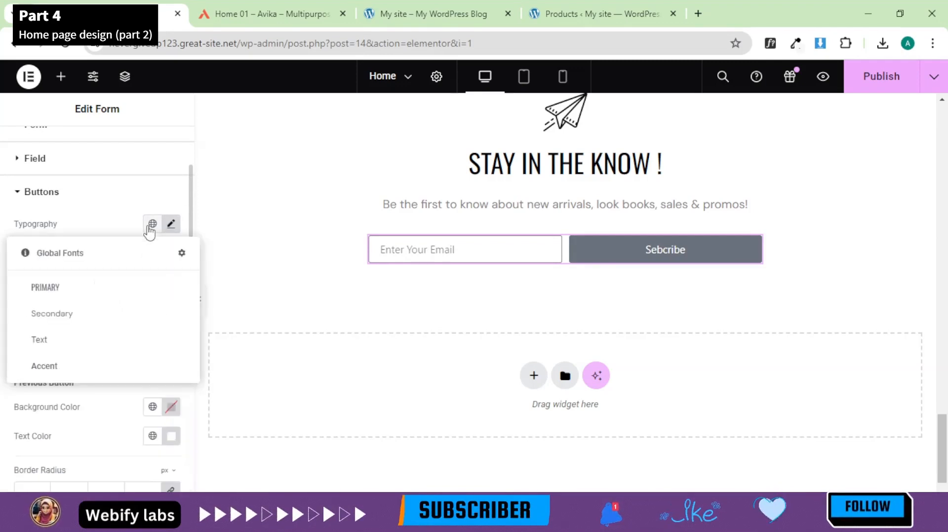
{"action": "left_click", "coordinate": [105, 313]}
{"action": "left_click", "coordinate": [160, 254]}
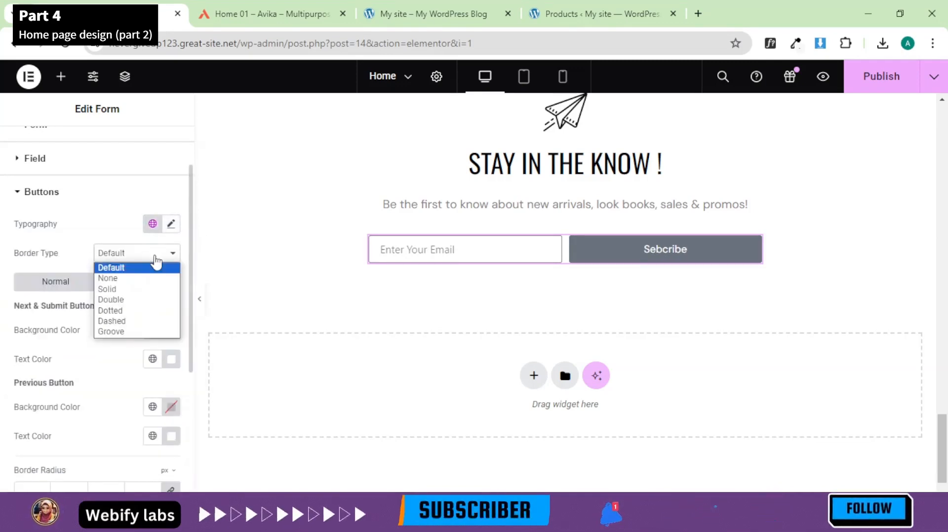
{"action": "left_click", "coordinate": [163, 252]}
Step: Open the text transform options in the form button's custom typography settings
{"action": "left_click", "coordinate": [171, 224]}
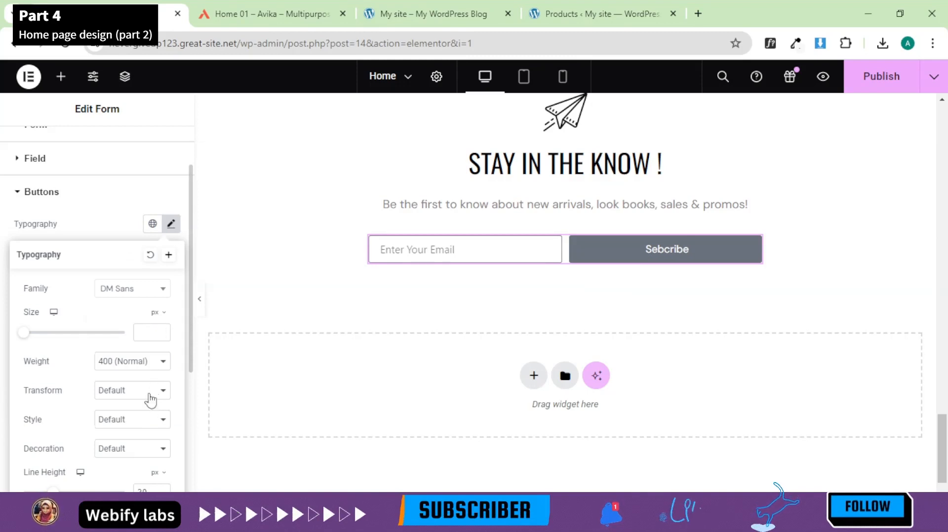
{"action": "left_click", "coordinate": [132, 449]}
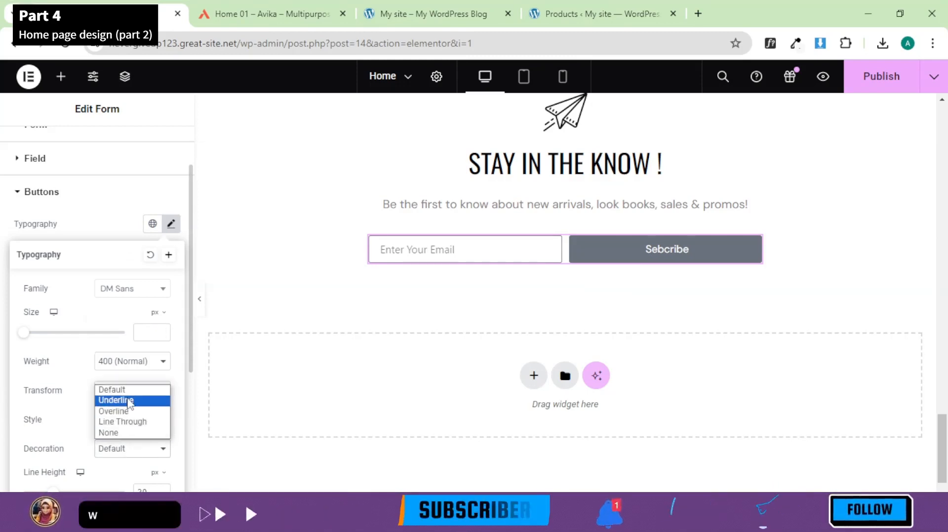
{"action": "left_click", "coordinate": [123, 368]}
{"action": "left_click", "coordinate": [76, 380]}
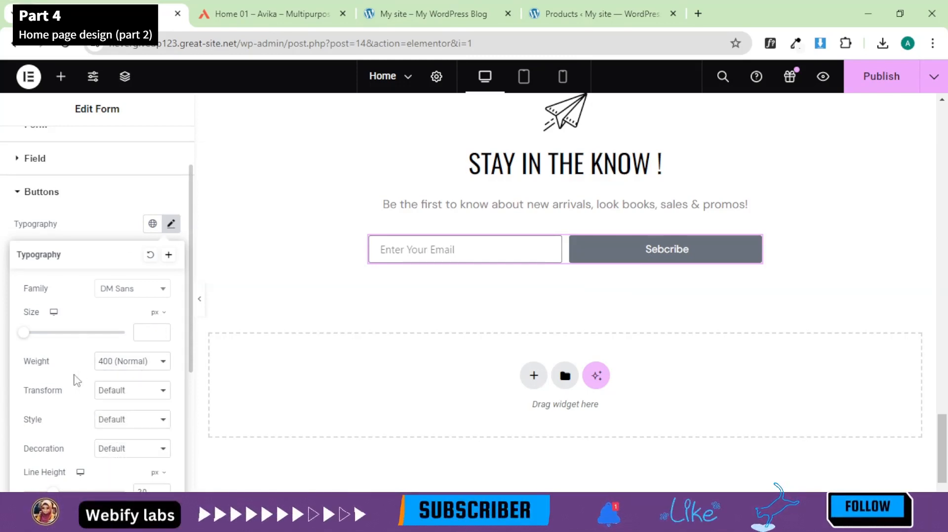
{"action": "left_click", "coordinate": [122, 395]}
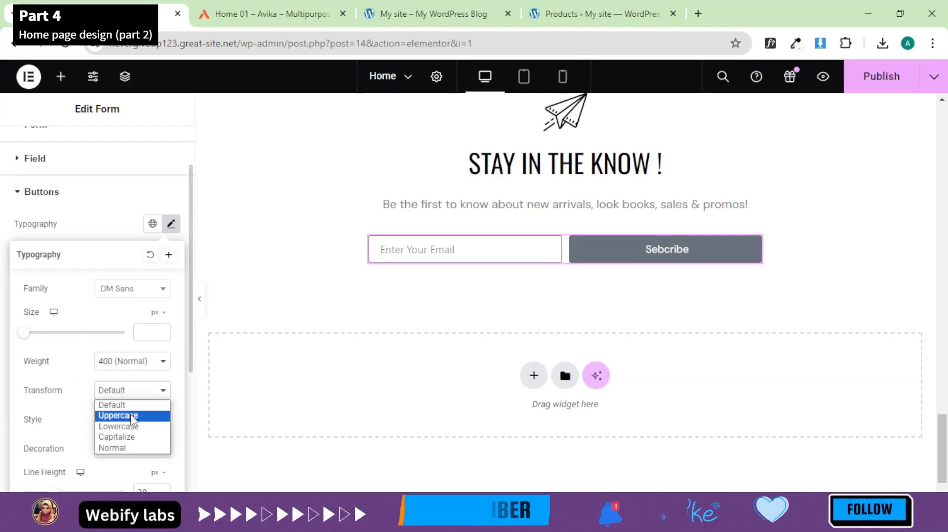